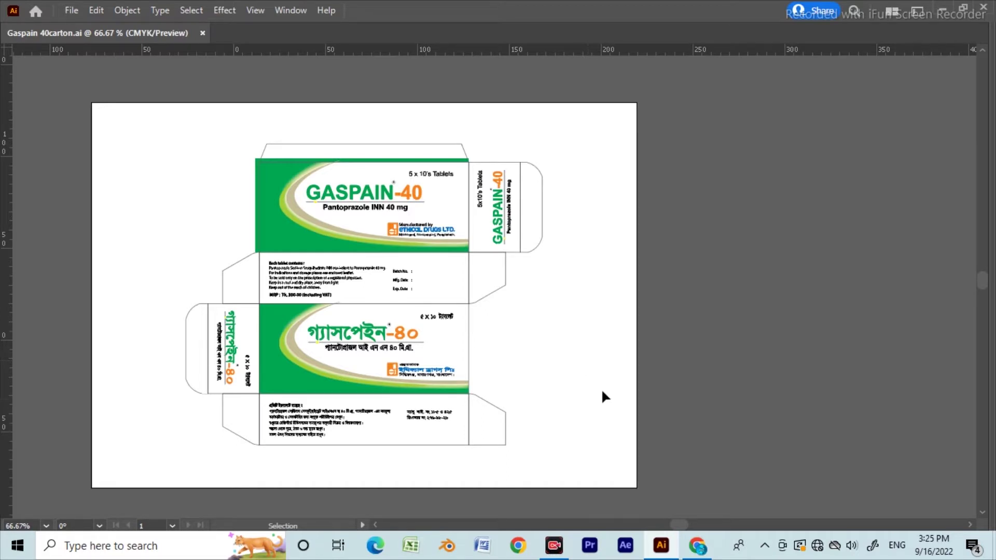
{"action": "left_click_drag", "start_coordinate": [607, 395], "coordinate": [575, 377]}
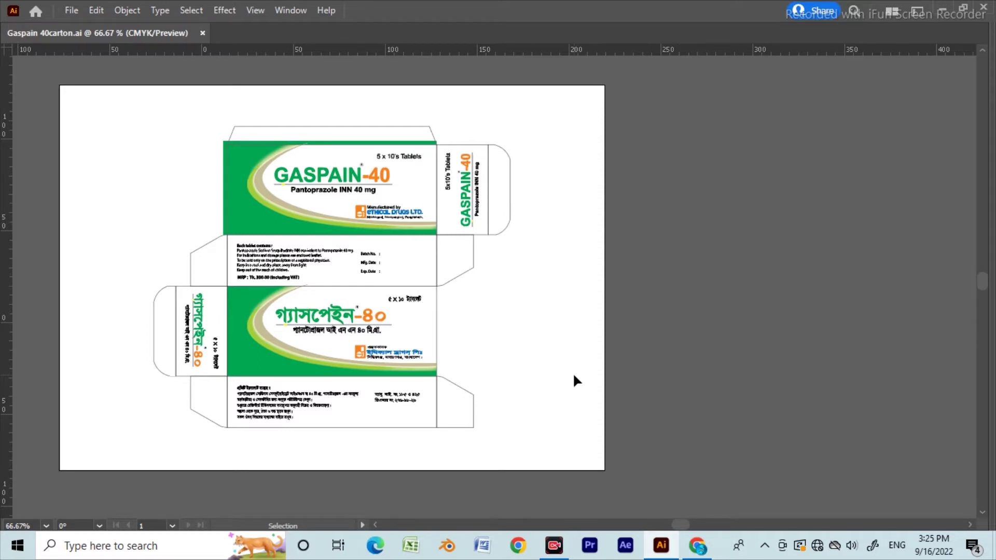
{"action": "left_click_drag", "start_coordinate": [573, 373], "coordinate": [556, 369]}
{"action": "left_click_drag", "start_coordinate": [614, 340], "coordinate": [559, 341]}
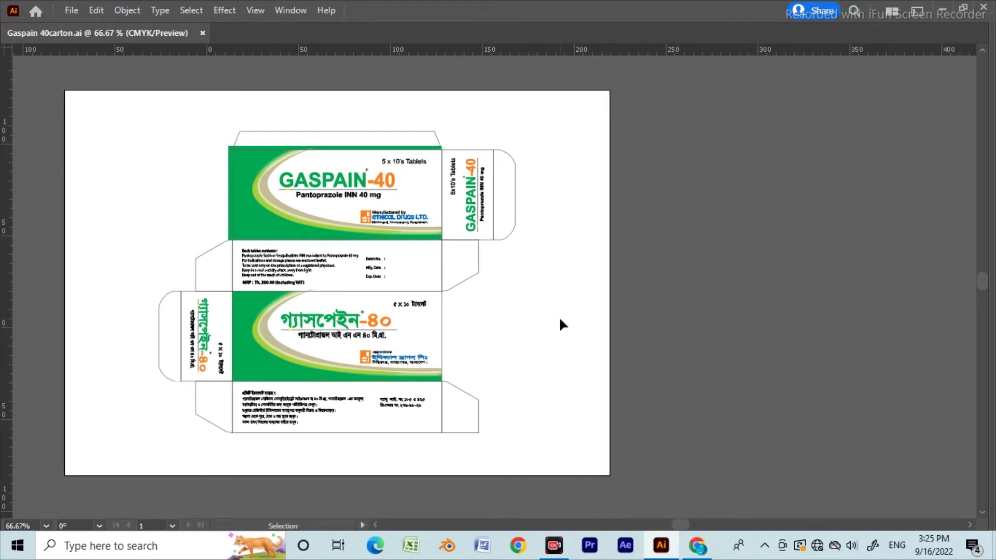
{"action": "left_click_drag", "start_coordinate": [131, 133], "coordinate": [592, 455]}
{"action": "left_click", "coordinate": [599, 358]}
{"action": "left_click_drag", "start_coordinate": [107, 105], "coordinate": [555, 460]}
{"action": "left_click", "coordinate": [640, 392]}
{"action": "left_click_drag", "start_coordinate": [115, 144], "coordinate": [570, 459]}
{"action": "left_click", "coordinate": [72, 136]}
{"action": "left_click_drag", "start_coordinate": [102, 131], "coordinate": [626, 499]}
{"action": "left_click", "coordinate": [612, 416]}
{"action": "left_click_drag", "start_coordinate": [108, 130], "coordinate": [547, 442]}
{"action": "left_click", "coordinate": [558, 416]}
{"action": "left_click_drag", "start_coordinate": [48, 90], "coordinate": [652, 481]}
{"action": "left_click", "coordinate": [561, 379]}
Duplicate Artboard 1 with its carton artwork, placing the copy beside the original on the same horizontal line
{"action": "key", "text": "shift"}
{"action": "key", "text": "shift+o"}
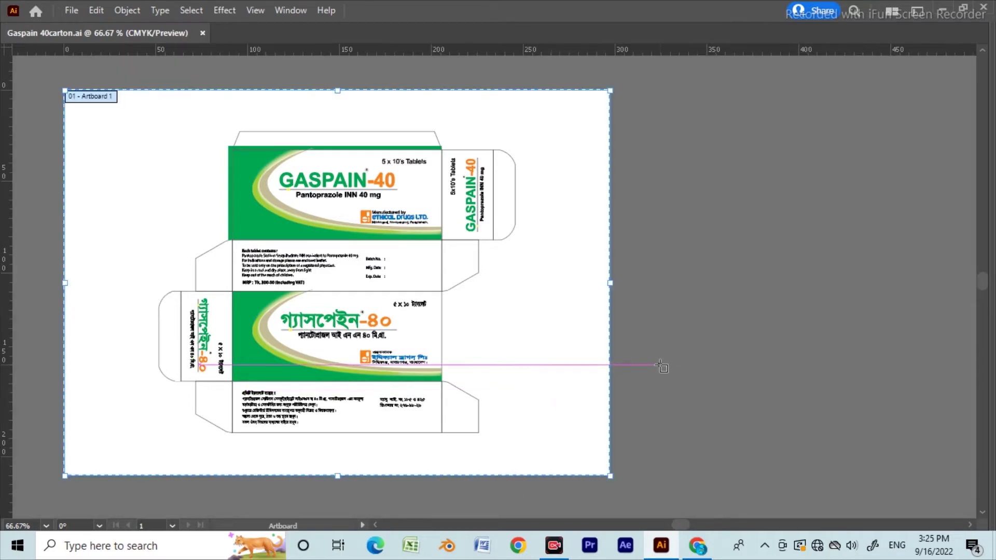
{"action": "key", "text": "ctrl+minus"}
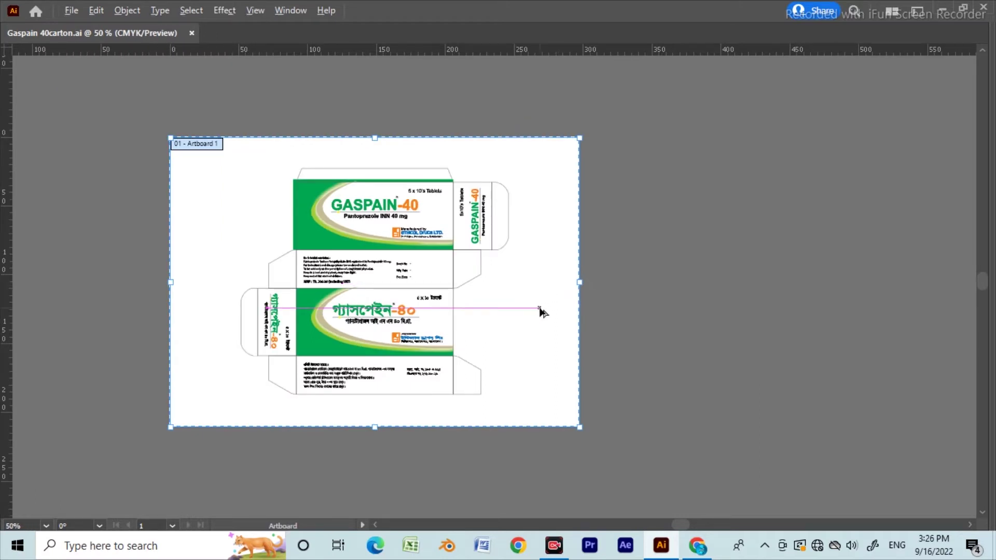
{"action": "key", "text": "super+space"}
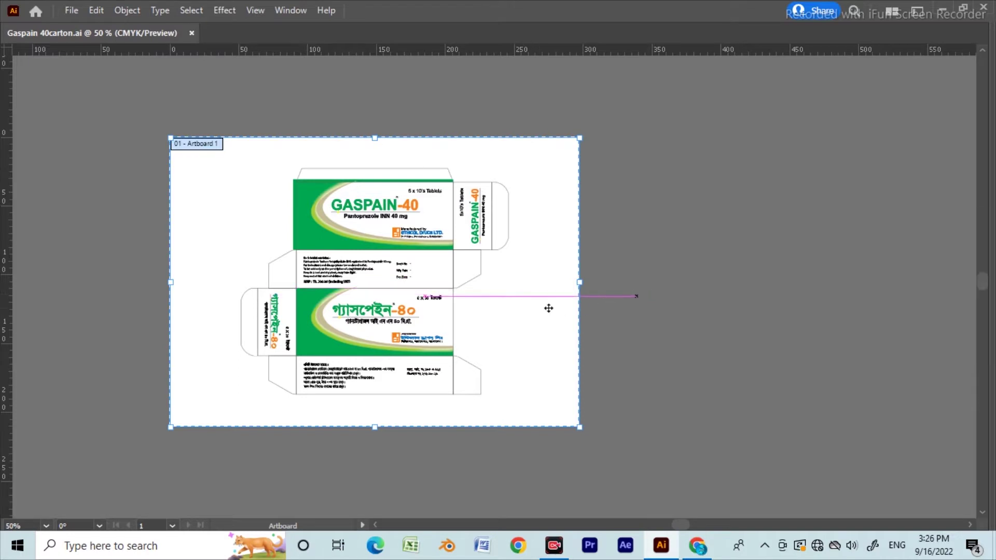
{"action": "key", "text": "alt+Tab"}
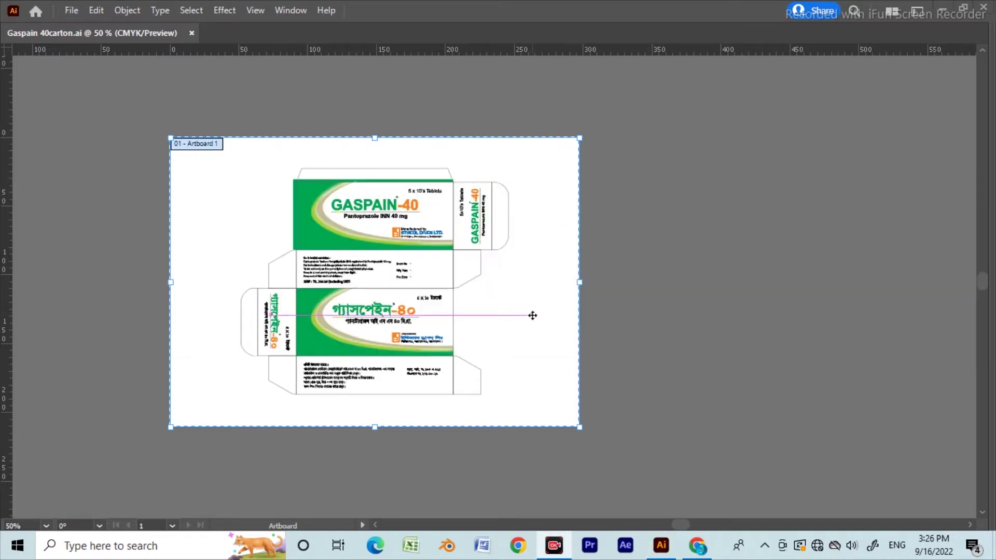
{"action": "mouse_move", "coordinate": [525, 314]}
{"action": "left_mouse_down"}
{"action": "mouse_move", "coordinate": [624, 319]}
{"action": "mouse_move", "coordinate": [507, 329]}
{"action": "left_mouse_up"}
{"action": "key", "text": "alt"}
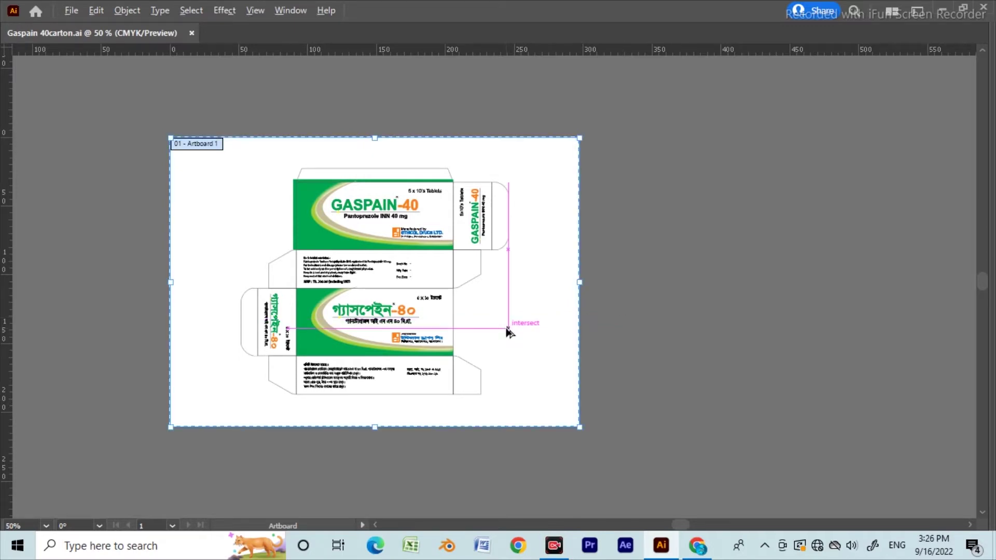
{"action": "left_click_drag", "start_coordinate": [516, 327], "coordinate": [927, 315]}
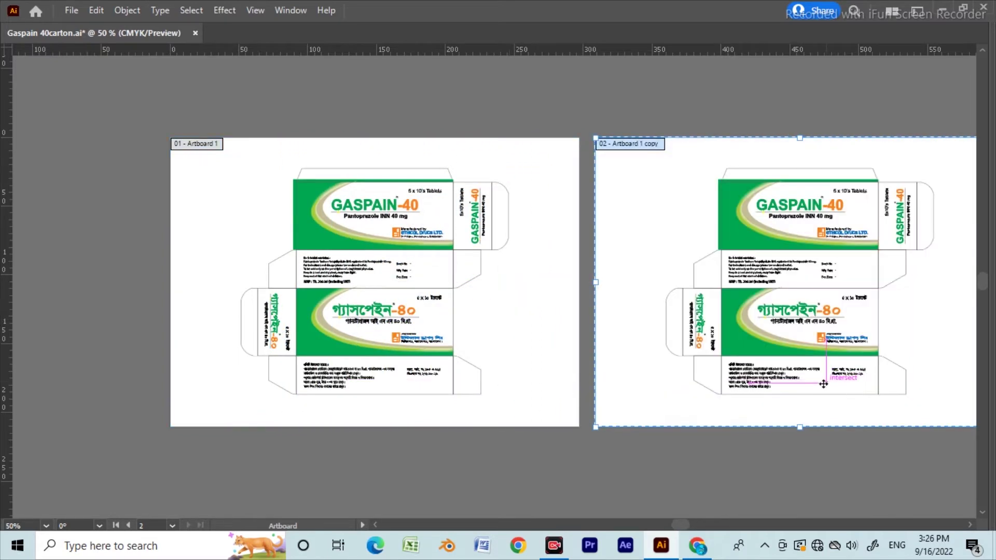
Select all the carton artwork on the copied artboard and group it
{"action": "key", "text": "v"}
{"action": "key", "text": "space"}
{"action": "left_click_drag", "start_coordinate": [634, 334], "coordinate": [596, 337]}
{"action": "left_click_drag", "start_coordinate": [470, 333], "coordinate": [451, 332]}
{"action": "left_click_drag", "start_coordinate": [501, 111], "coordinate": [809, 421]}
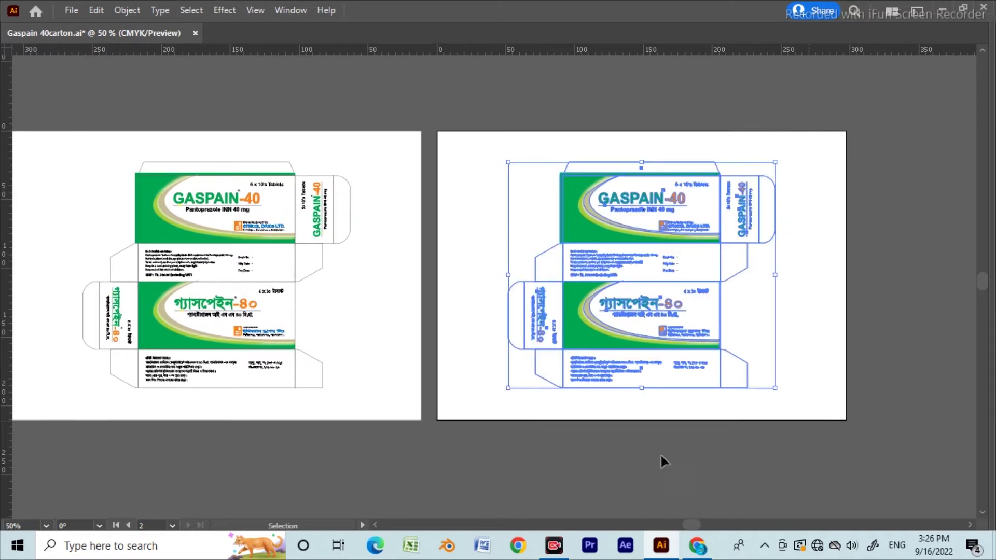
{"action": "left_click_drag", "start_coordinate": [334, 374], "coordinate": [425, 375]}
{"action": "left_click_drag", "start_coordinate": [246, 310], "coordinate": [458, 434]}
{"action": "left_click_drag", "start_coordinate": [592, 143], "coordinate": [870, 402]}
{"action": "key", "text": "ctrl+g"}
Select every path sharing the stroke weight of the lower glue flap outline on the first artboard
{"action": "key", "text": "a"}
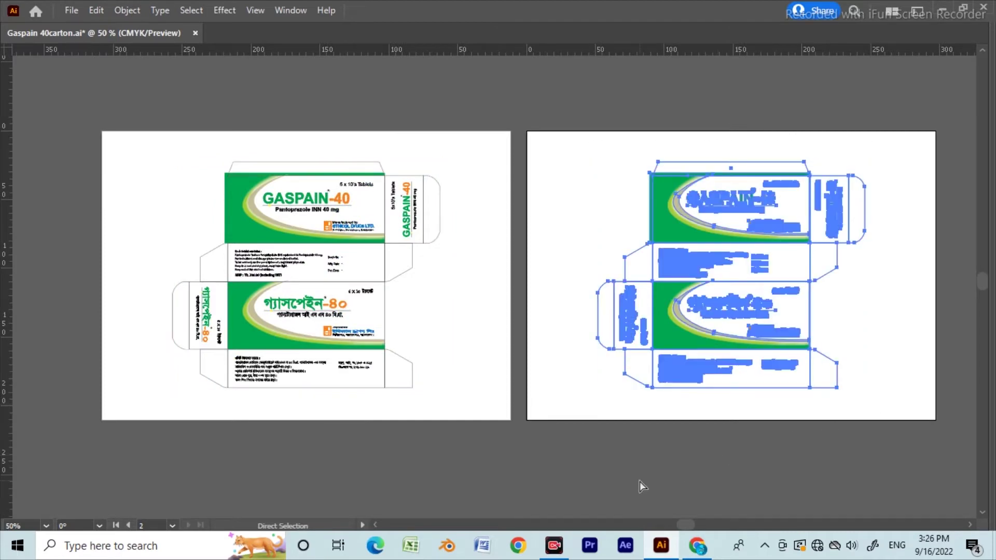
{"action": "left_click", "coordinate": [639, 481]}
{"action": "left_click", "coordinate": [461, 435]}
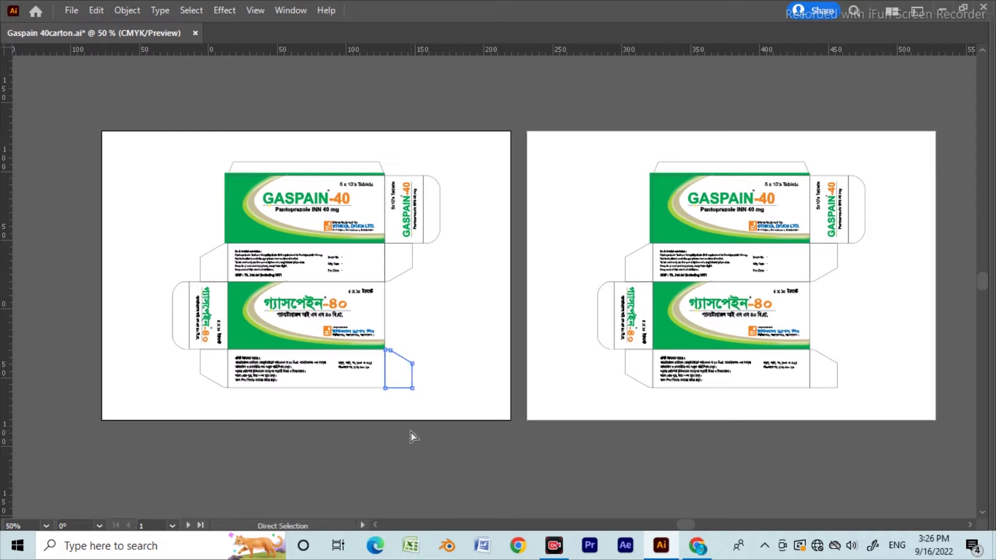
{"action": "left_click", "coordinate": [412, 382]}
{"action": "key", "text": "alt+s"}
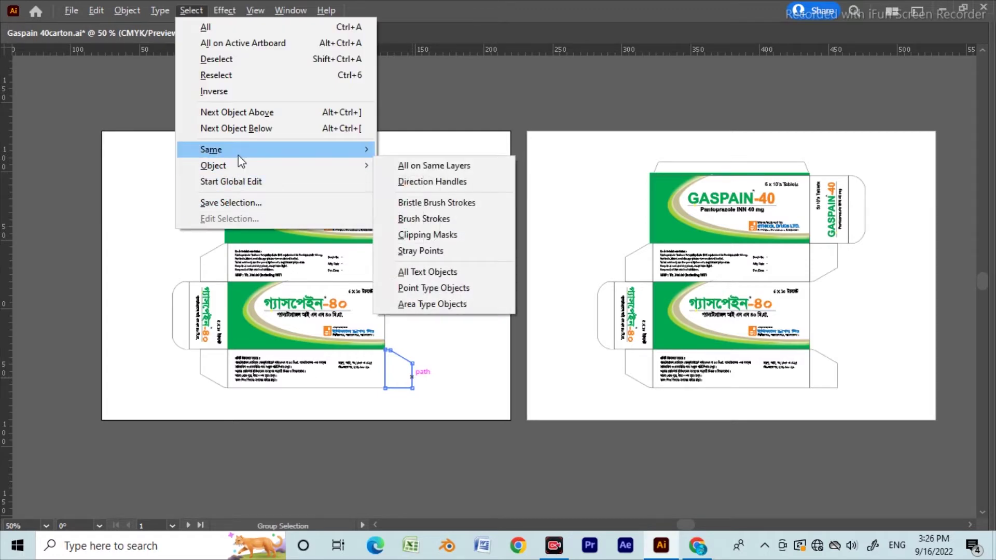
{"action": "mouse_move", "coordinate": [238, 155]}
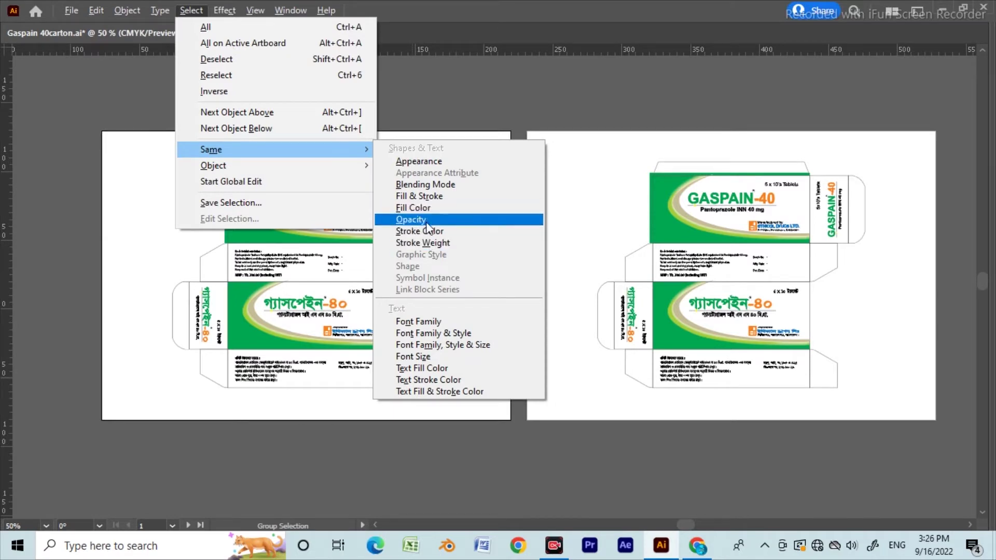
{"action": "left_click", "coordinate": [387, 244]}
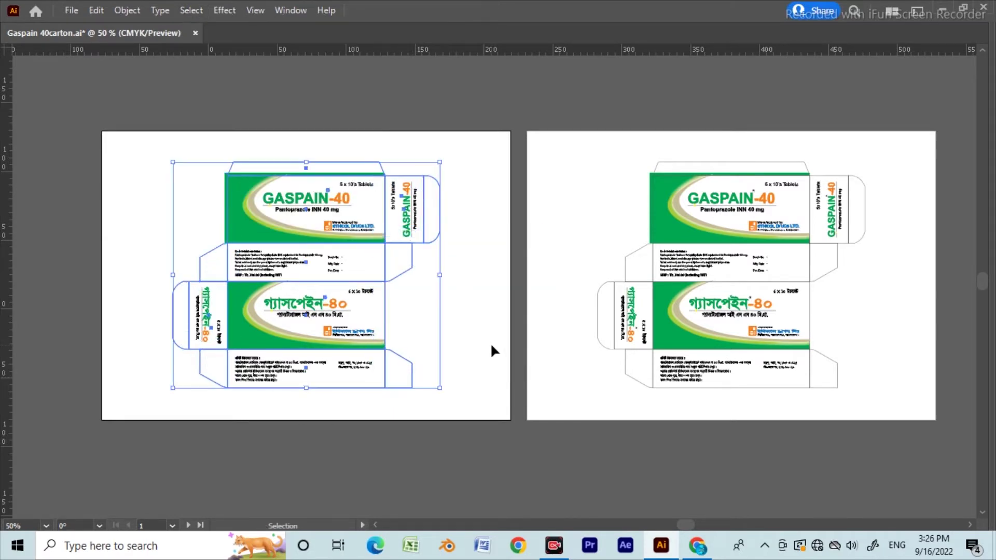
Set the stroke colour of the selected dielines to red, RGB 255, 0, 0
{"action": "key", "text": "v"}
{"action": "key", "text": "F6"}
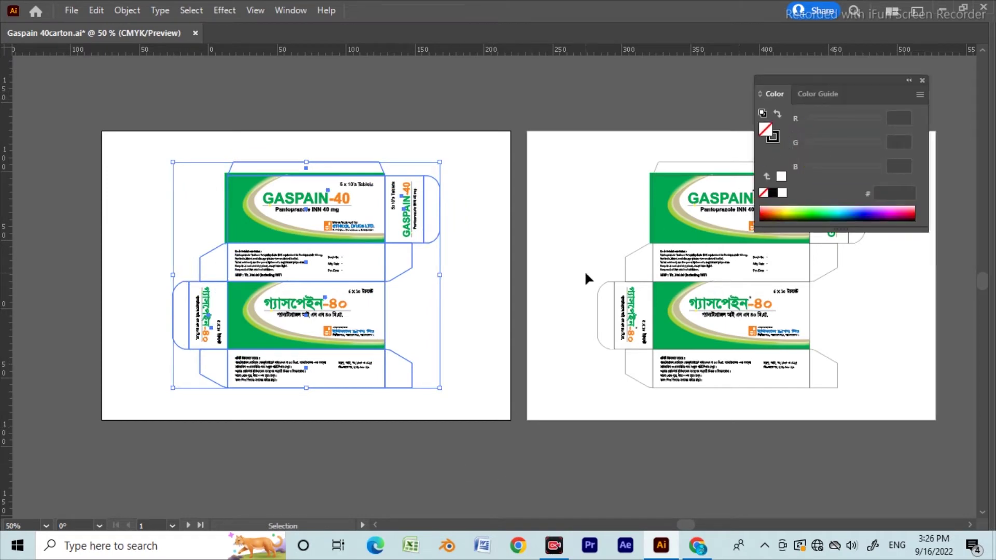
{"action": "key", "text": "x"}
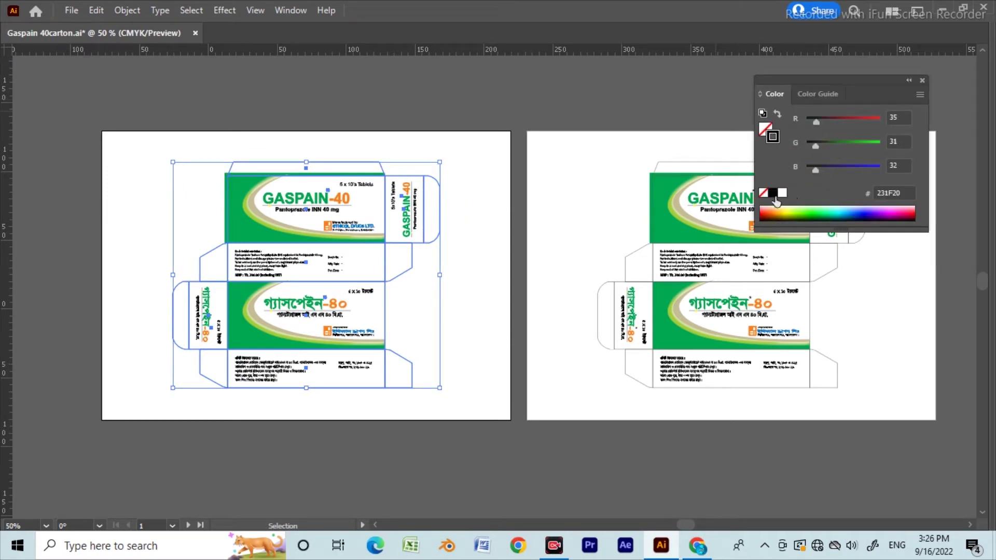
{"action": "left_click", "coordinate": [773, 217]}
{"action": "left_click_drag", "start_coordinate": [855, 120], "coordinate": [882, 119]}
{"action": "left_click_drag", "start_coordinate": [825, 145], "coordinate": [806, 145]}
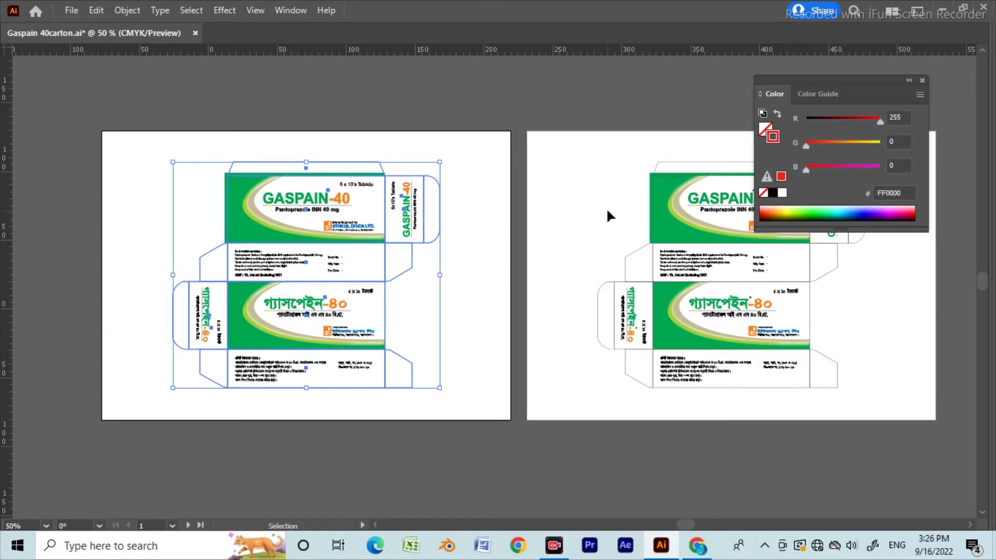
Set the selected dielines' stroke weight to 1.5 pt, deselect them and clear the panels from the workspace
{"action": "key", "text": "a"}
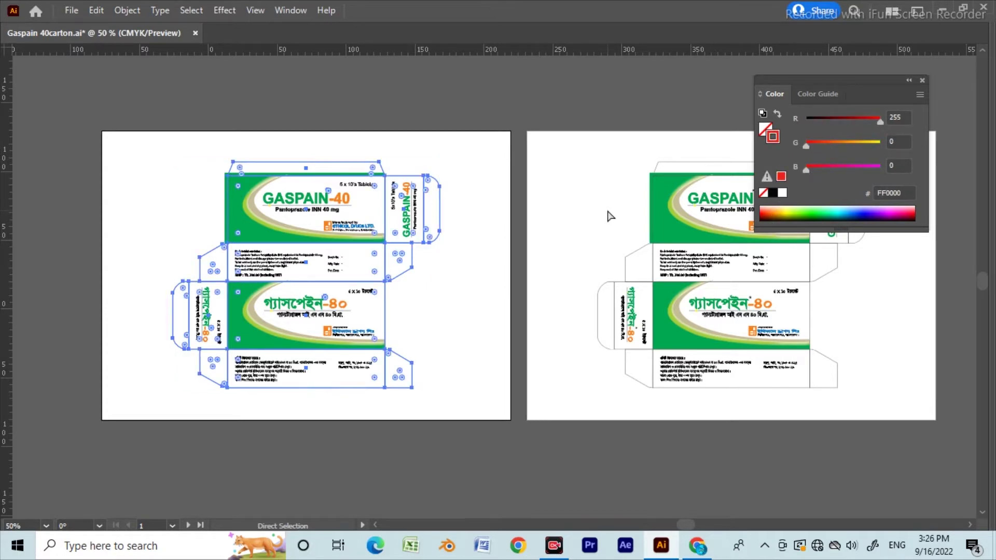
{"action": "key", "text": "ctrl+F10"}
{"action": "key", "text": "v"}
{"action": "left_click", "coordinate": [593, 254]}
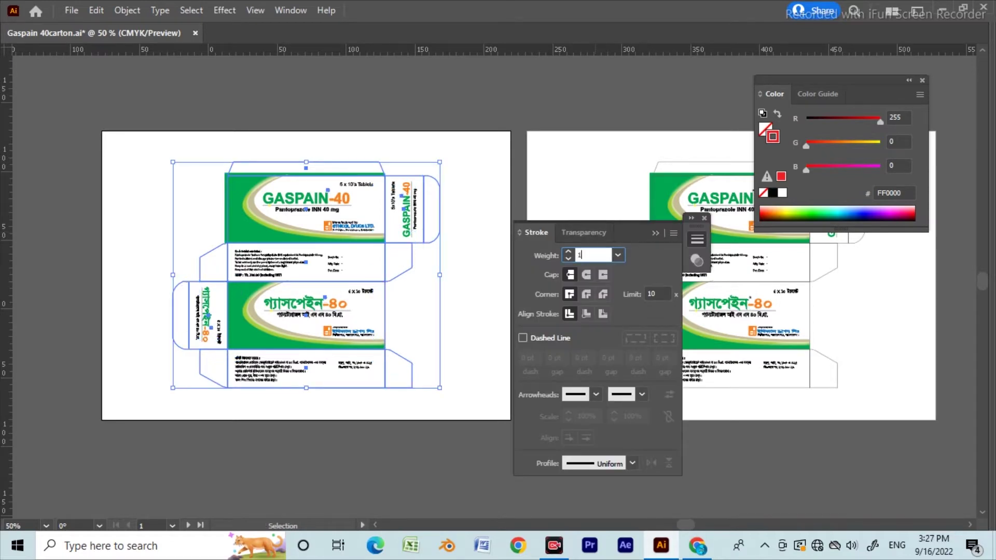
{"action": "key", "text": "Return"}
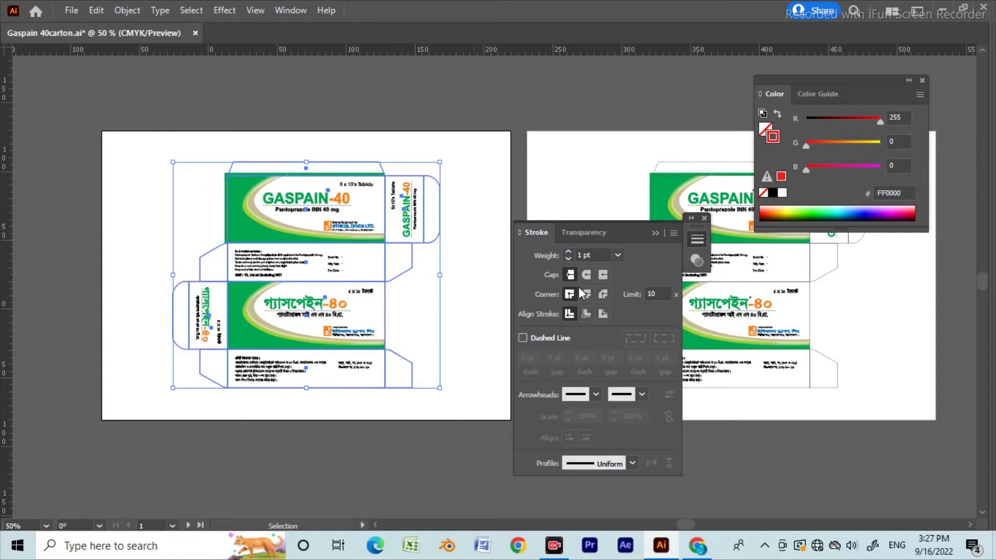
{"action": "left_click", "coordinate": [596, 255]}
{"action": "type", "text": "1.5"}
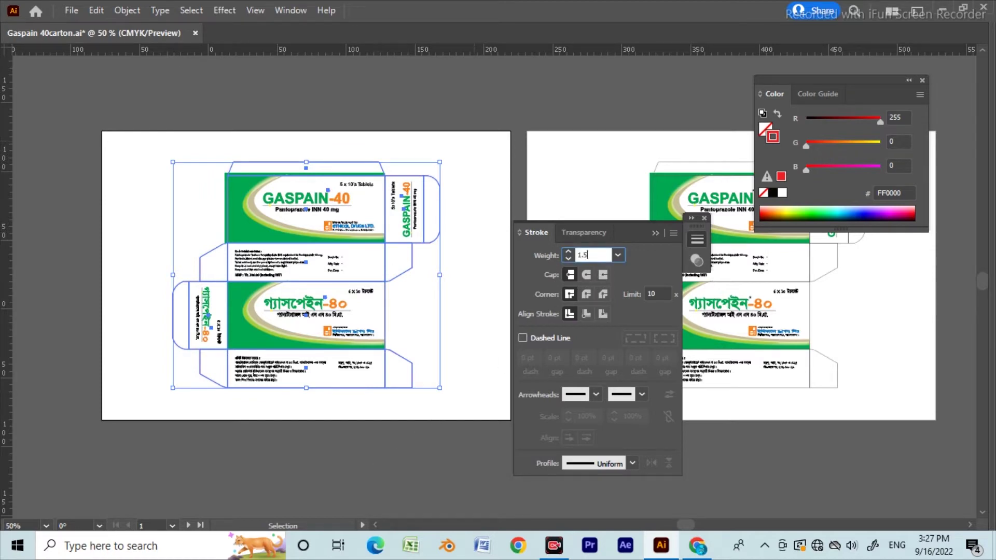
{"action": "key", "text": "Return"}
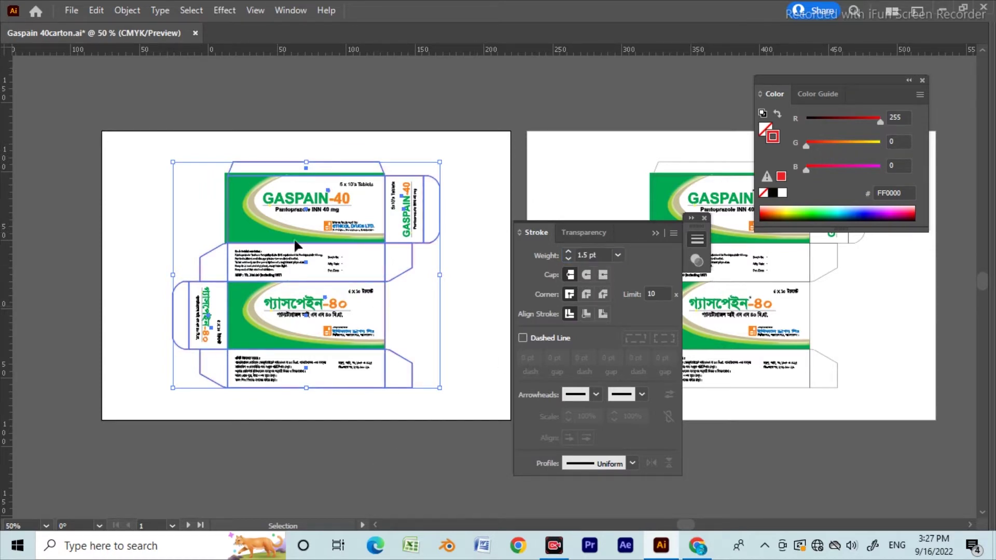
{"action": "left_click", "coordinate": [462, 298]}
{"action": "key", "text": "Tab"}
{"action": "key", "text": "Tab"}
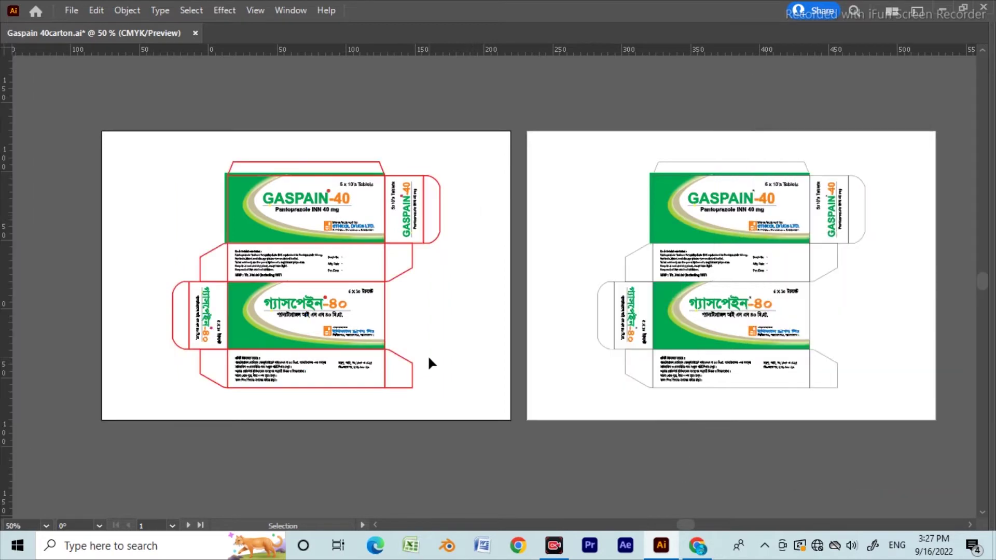
Ungroup the first artboard's artwork and delete the Bangla front panel's green background and the text on the panel beneath it
{"action": "left_click_drag", "start_coordinate": [260, 471], "coordinate": [264, 454]}
{"action": "left_click_drag", "start_coordinate": [405, 406], "coordinate": [405, 418]}
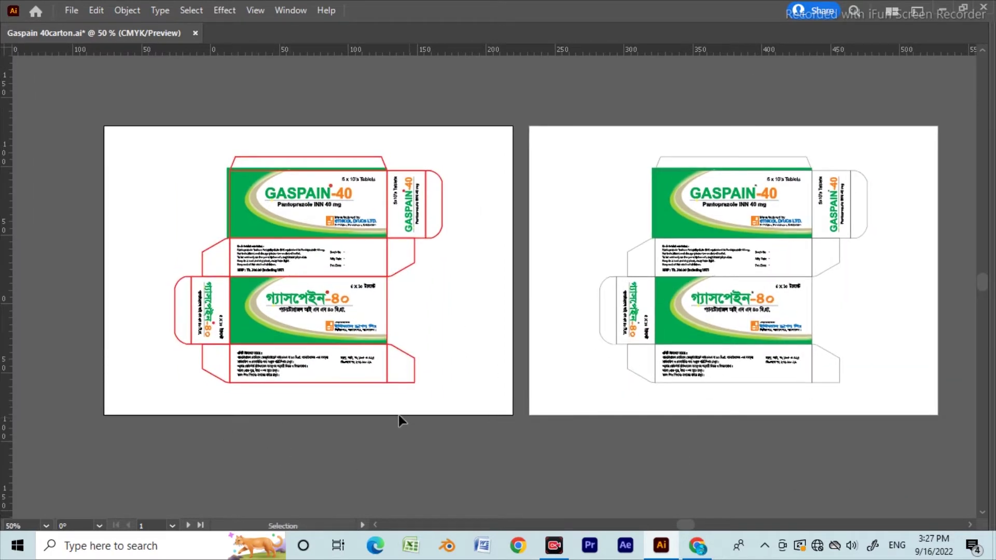
{"action": "left_click_drag", "start_coordinate": [493, 326], "coordinate": [487, 331]}
{"action": "key", "text": "v"}
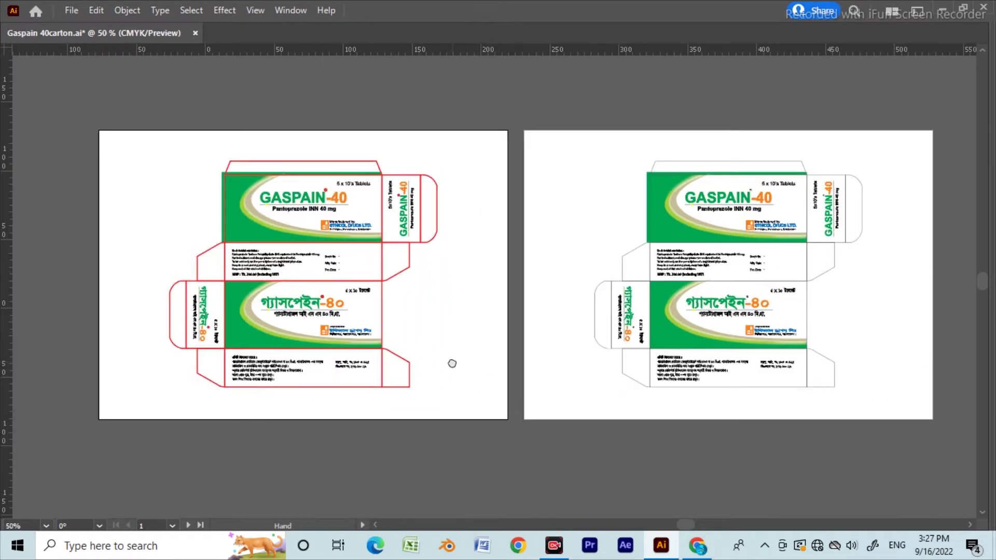
{"action": "left_click", "coordinate": [229, 324]}
{"action": "key", "text": "ctrl+shift+g"}
{"action": "left_click", "coordinate": [295, 431]}
{"action": "left_click", "coordinate": [261, 301]}
{"action": "left_click", "coordinate": [235, 317]}
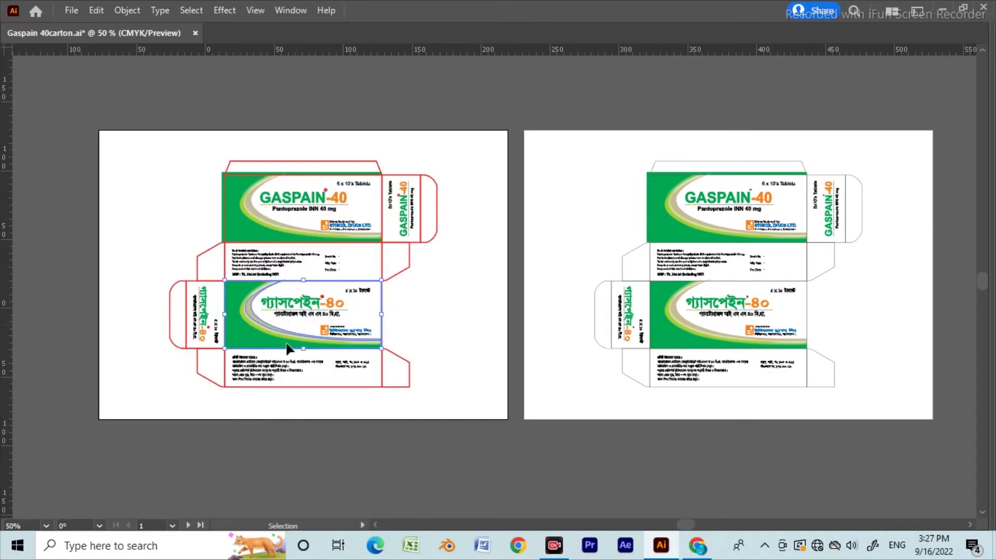
{"action": "key", "text": "Delete"}
{"action": "left_click", "coordinate": [248, 375]}
{"action": "key", "text": "Delete"}
Select all the red dielines on the first artboard by matching the lower flap outline's stroke
{"action": "left_click", "coordinate": [410, 381], "text": "ctrl+alt"}
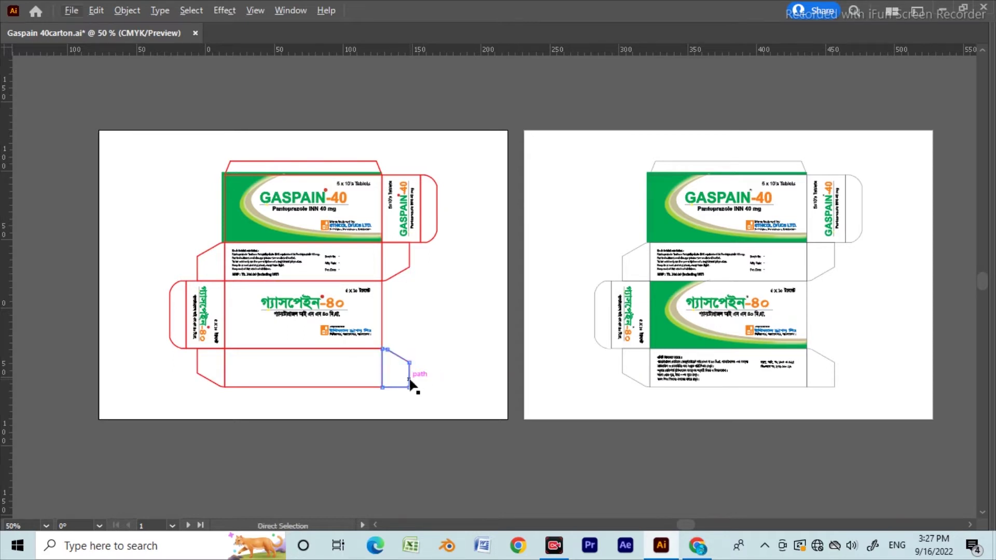
{"action": "left_click", "coordinate": [410, 380], "text": "ctrl"}
{"action": "left_click", "coordinate": [409, 382]}
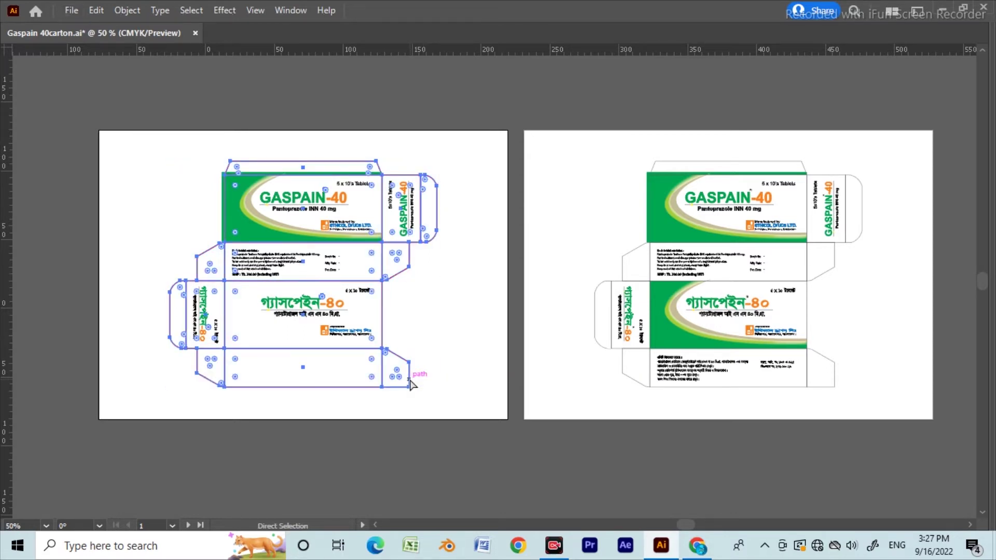
Try to hide the red dielines and delete all the remaining artwork on the first artboard
{"action": "key", "text": "Delete"}
{"action": "key", "text": "v"}
{"action": "left_click_drag", "start_coordinate": [161, 149], "coordinate": [453, 422]}
{"action": "key", "text": "Delete"}
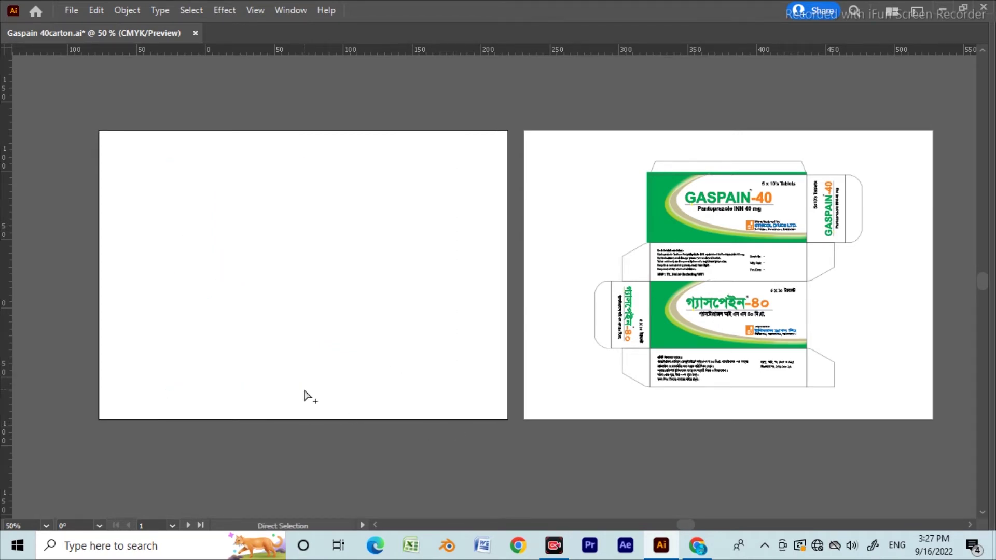
Undo the artwork deletion and the hiding of the dielines on the first artboard
{"action": "key", "text": "ctrl"}
{"action": "key", "text": "alt"}
{"action": "key", "text": "ctrl+z"}
{"action": "left_click", "coordinate": [325, 434]}
{"action": "key", "text": "ctrl+z"}
{"action": "key", "text": "ctrl"}
{"action": "left_click", "coordinate": [215, 425]}
{"action": "key", "text": "alt"}
{"action": "left_click_drag", "start_coordinate": [152, 133], "coordinate": [453, 369]}
{"action": "key", "text": "Delete"}
{"action": "left_click_drag", "start_coordinate": [203, 242], "coordinate": [386, 337]}
{"action": "key", "text": "ctrl+z"}
{"action": "key", "text": "v"}
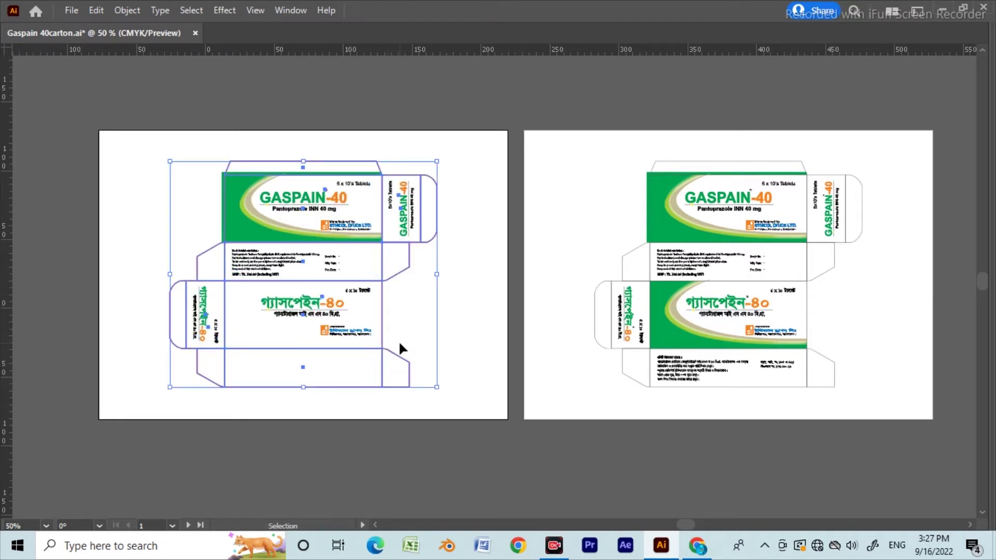
Try hiding the selected dielines and selecting the leftover artwork on the first artboard, undoing each hide
{"action": "key", "text": "a"}
{"action": "key", "text": "Delete"}
{"action": "key", "text": "v"}
{"action": "left_click_drag", "start_coordinate": [173, 134], "coordinate": [459, 422]}
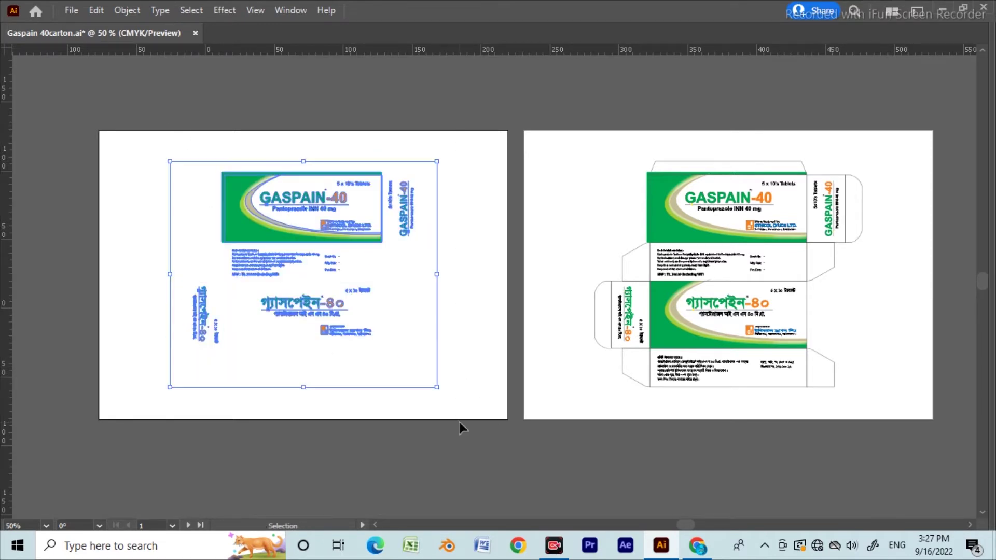
{"action": "left_click", "coordinate": [382, 422]}
{"action": "key", "text": "ctrl+z"}
{"action": "key", "text": "a"}
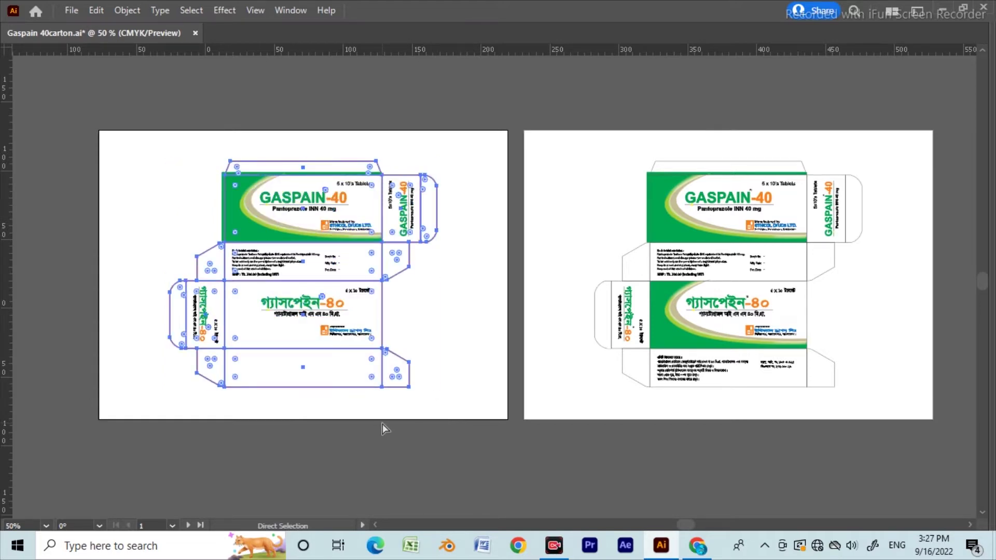
{"action": "key", "text": "Delete"}
{"action": "key", "text": "ctrl+z"}
{"action": "key", "text": "a"}
{"action": "key", "text": "Delete"}
{"action": "key", "text": "ctrl+z"}
Isolate the red dielines on the first artboard by hiding them, deleting all other artwork there and showing the hidden objects again
{"action": "key", "text": "a"}
{"action": "key", "text": "Delete"}
{"action": "key", "text": "v"}
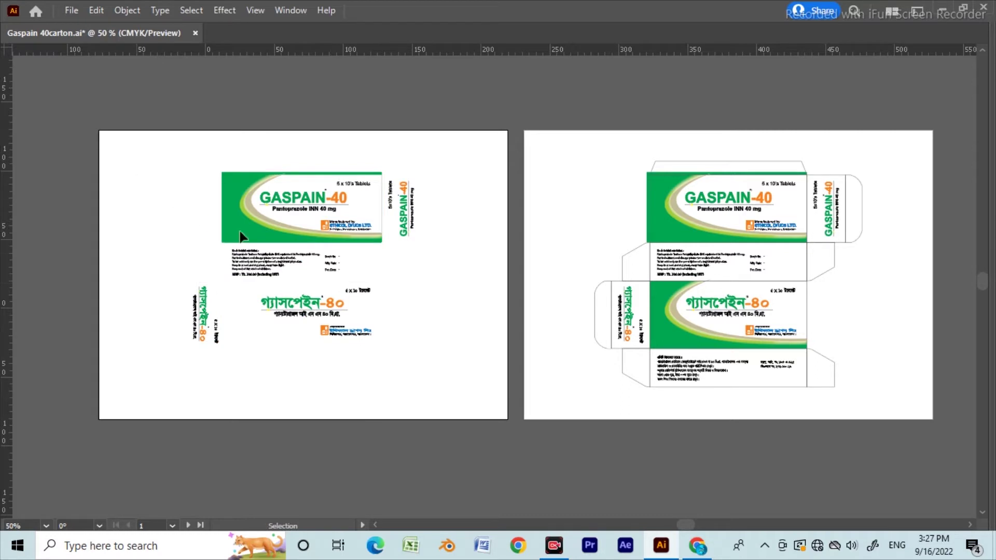
{"action": "left_click_drag", "start_coordinate": [155, 156], "coordinate": [461, 416]}
{"action": "key", "text": "Delete"}
{"action": "key", "text": "ctrl+alt+3"}
{"action": "left_click", "coordinate": [253, 412]}
{"action": "left_click_drag", "start_coordinate": [114, 150], "coordinate": [433, 427]}
{"action": "left_click", "coordinate": [433, 427]}
Delete the small stray registered-mark circles left inside the red dielines on the first artboard
{"action": "key", "text": "a"}
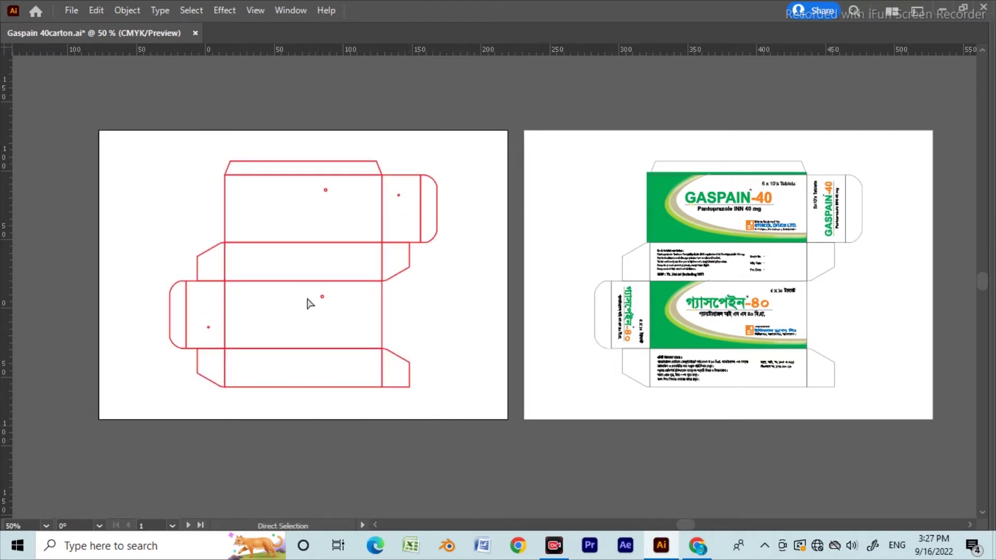
{"action": "double_click", "coordinate": [208, 327]}
{"action": "left_click", "coordinate": [530, 312]}
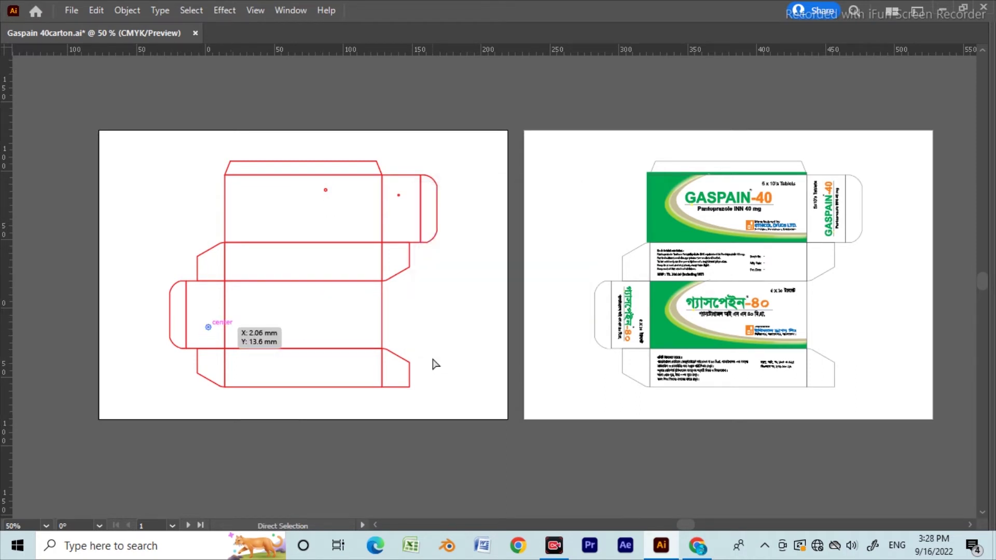
{"action": "left_click", "coordinate": [325, 190]}
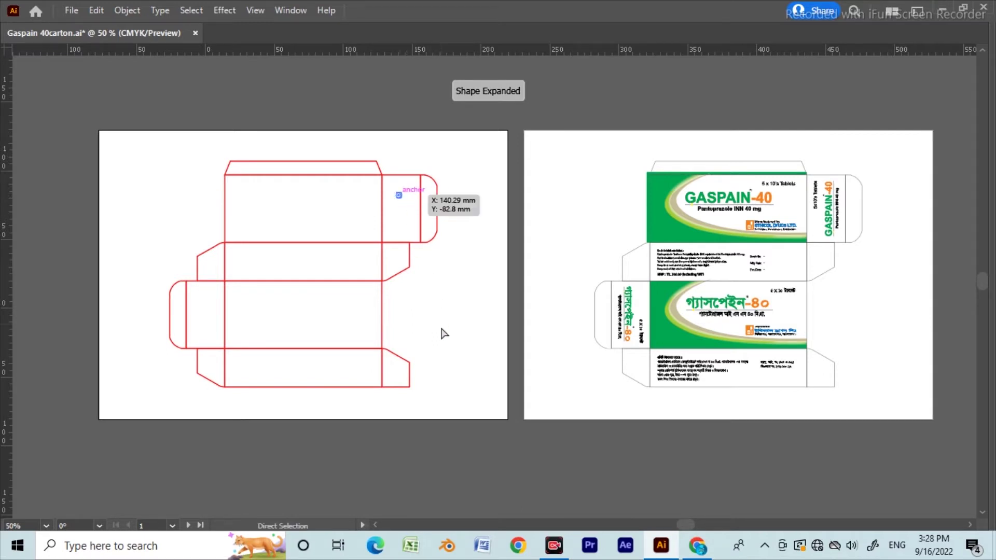
Set the stroke weight of all the dielines on the first artboard to 1 pt
{"action": "key", "text": "v"}
{"action": "left_click_drag", "start_coordinate": [142, 125], "coordinate": [484, 461]}
{"action": "left_click_drag", "start_coordinate": [111, 142], "coordinate": [486, 430]}
{"action": "key", "text": "ctrl+F10"}
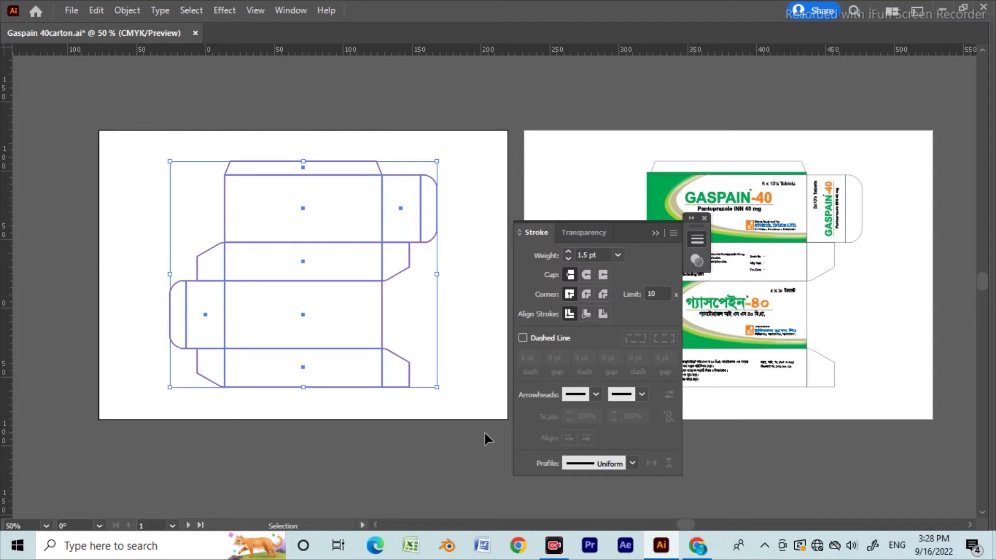
{"action": "left_click", "coordinate": [589, 255]}
{"action": "type", "text": "1"}
{"action": "key", "text": "Return"}
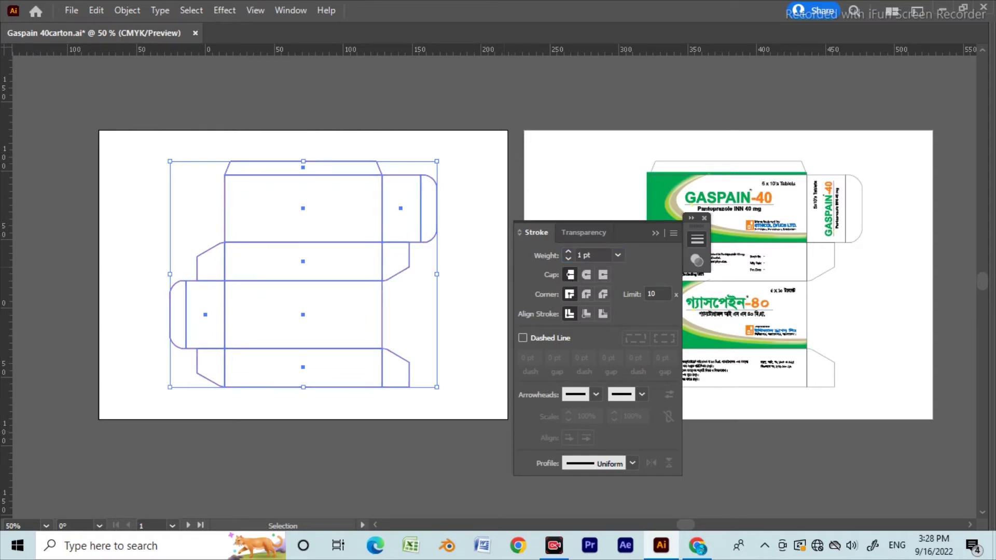
{"action": "left_click", "coordinate": [452, 328]}
{"action": "key", "text": "ctrl+F10"}
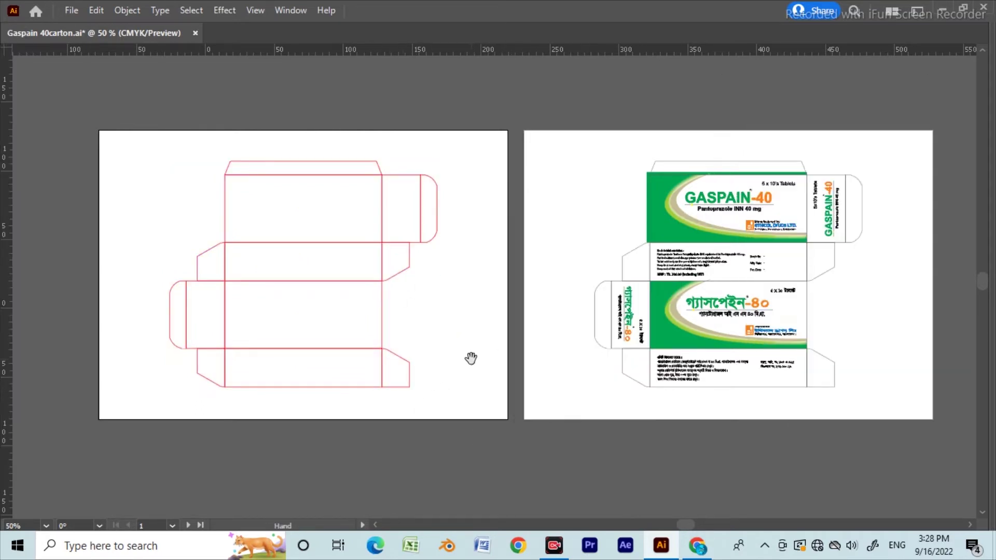
{"action": "left_click_drag", "start_coordinate": [132, 133], "coordinate": [484, 463]}
{"action": "left_click_drag", "start_coordinate": [372, 456], "coordinate": [379, 451]}
{"action": "left_click_drag", "start_coordinate": [159, 133], "coordinate": [419, 360]}
{"action": "left_click", "coordinate": [419, 362]}
{"action": "left_click_drag", "start_coordinate": [134, 134], "coordinate": [457, 461]}
{"action": "left_click_drag", "start_coordinate": [151, 133], "coordinate": [453, 462]}
{"action": "left_click", "coordinate": [438, 444]}
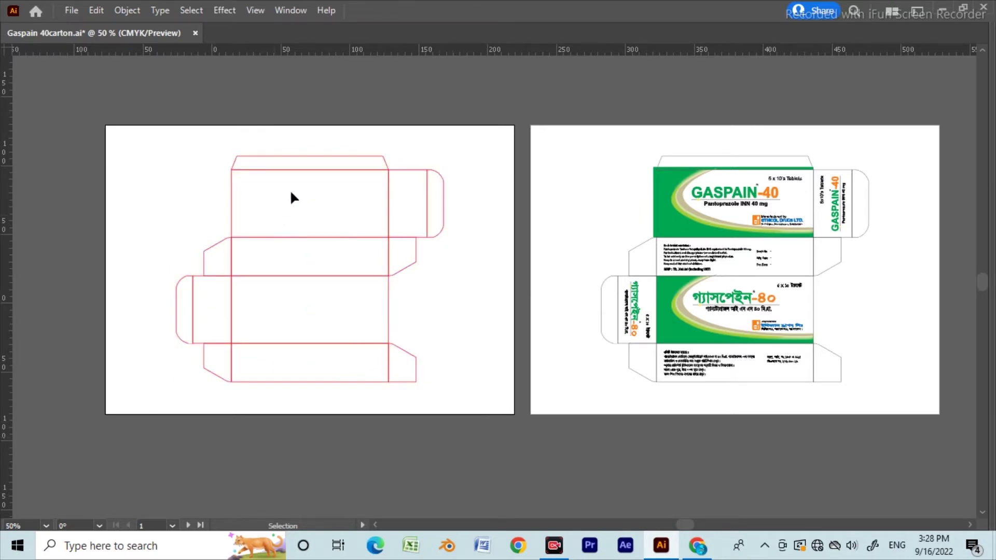
{"action": "left_click_drag", "start_coordinate": [163, 128], "coordinate": [454, 456]}
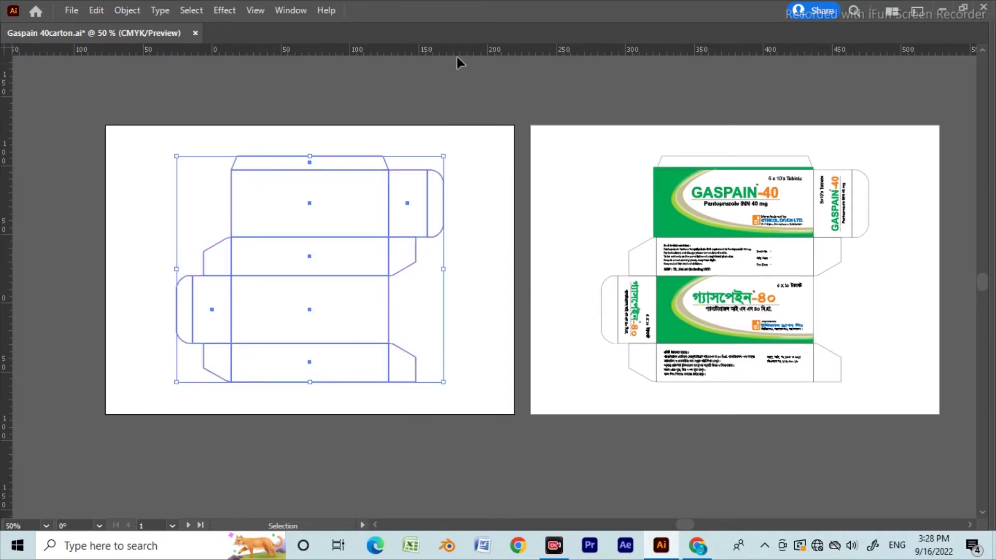
Set the ruler units to Millimeters
{"action": "left_click", "coordinate": [495, 90]}
{"action": "right_click", "coordinate": [472, 51]}
{"action": "left_click", "coordinate": [430, 52]}
{"action": "right_click", "coordinate": [475, 52]}
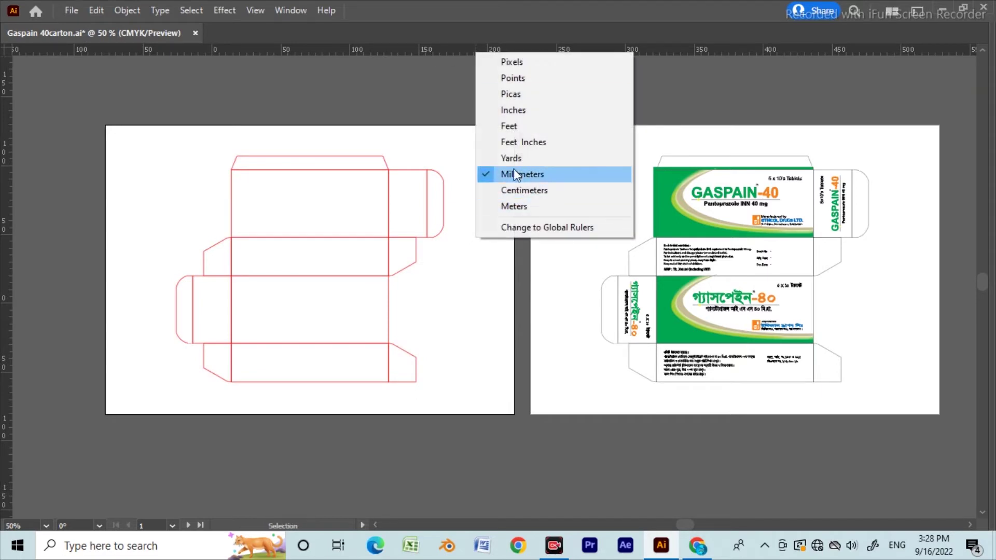
{"action": "left_click", "coordinate": [539, 177]}
Place a copy of the complete red dieline on the pasteboard beside the first artboard, level with the original
{"action": "left_click_drag", "start_coordinate": [126, 137], "coordinate": [500, 466]}
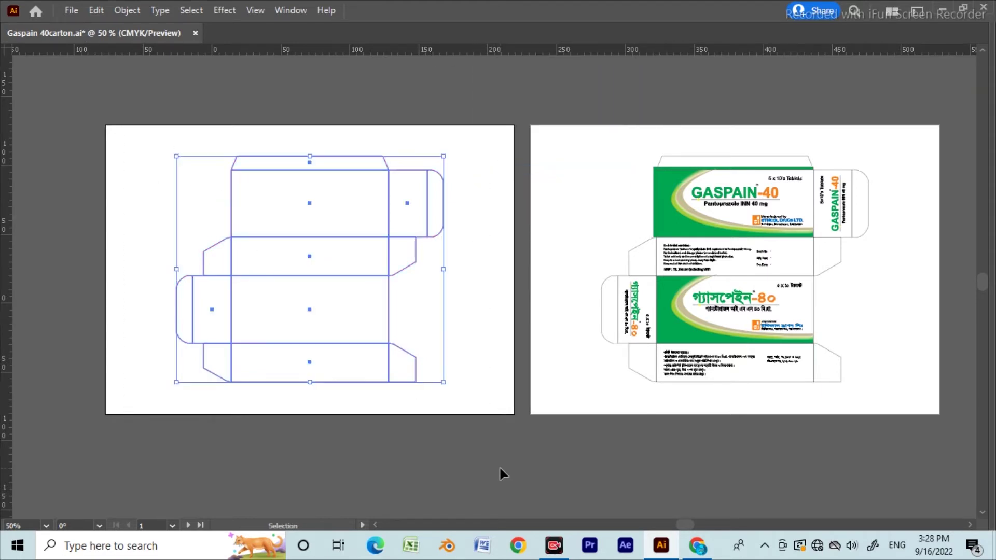
{"action": "left_click_drag", "start_coordinate": [314, 438], "coordinate": [500, 442]}
{"action": "left_click_drag", "start_coordinate": [439, 419], "coordinate": [492, 419]}
{"action": "left_click_drag", "start_coordinate": [329, 137], "coordinate": [757, 425]}
{"action": "left_click_drag", "start_coordinate": [421, 421], "coordinate": [510, 421]}
{"action": "left_click_drag", "start_coordinate": [630, 283], "coordinate": [259, 285]}
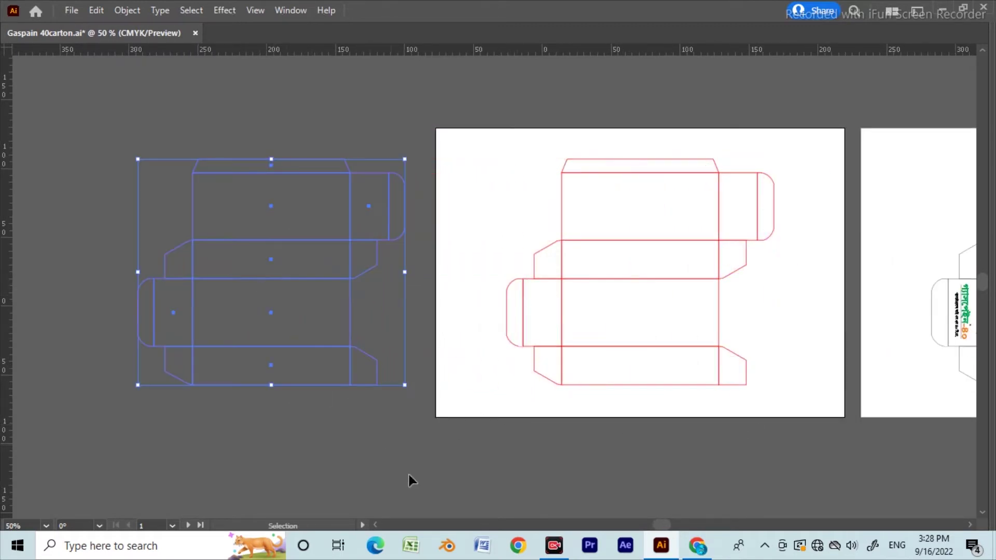
Give the dieline copy on the pasteboard a white stroke
{"action": "key", "text": "F6"}
{"action": "left_click", "coordinate": [782, 192]}
{"action": "left_click", "coordinate": [381, 101]}
{"action": "left_click_drag", "start_coordinate": [585, 164], "coordinate": [474, 163]}
Delete the original red dieline so that the first artboard is empty
{"action": "left_click_drag", "start_coordinate": [307, 143], "coordinate": [679, 450]}
{"action": "key", "text": "Delete"}
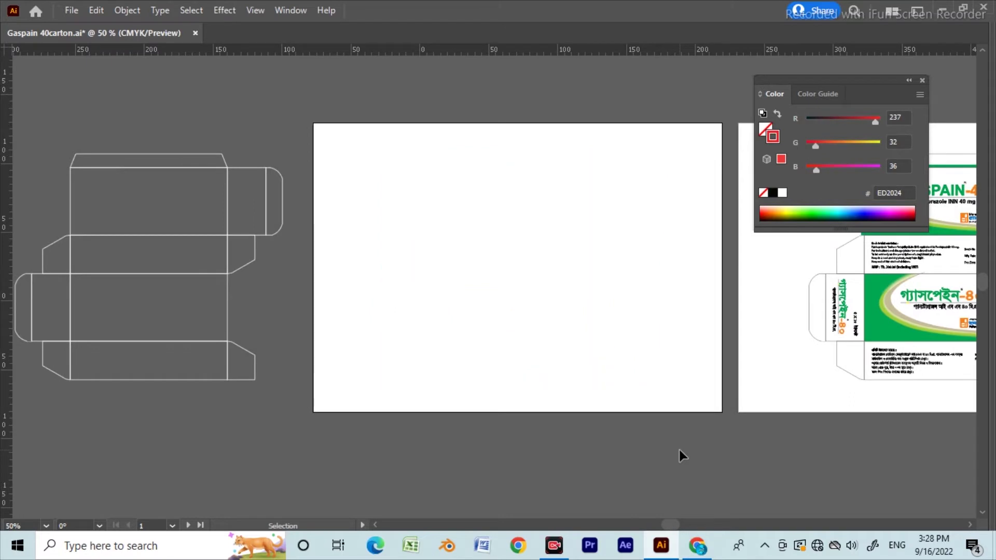
{"action": "left_click", "coordinate": [923, 80]}
{"action": "left_click_drag", "start_coordinate": [496, 291], "coordinate": [518, 291]}
{"action": "key", "text": "v"}
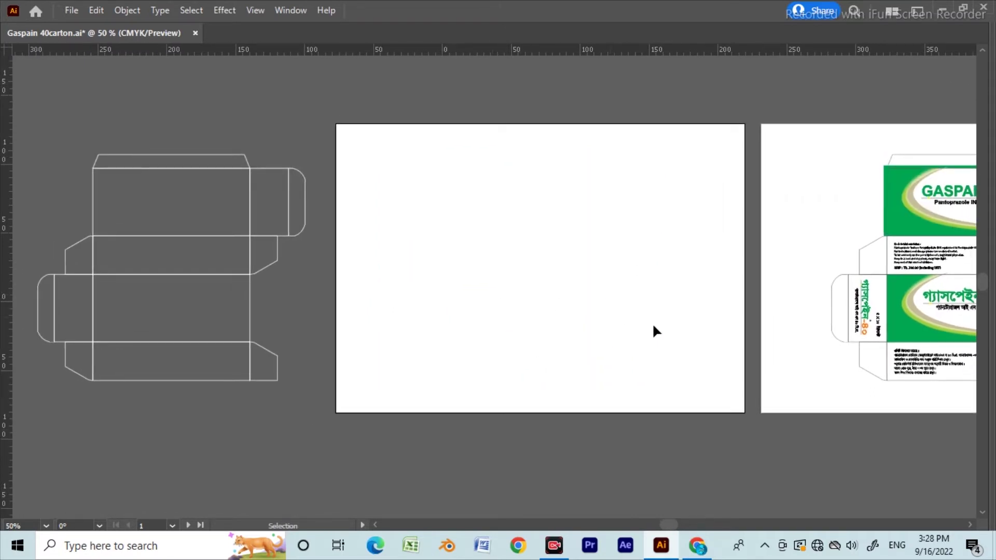
Examine the individual panels and flaps that make up the white dieline copy
{"action": "left_click", "coordinate": [168, 155]}
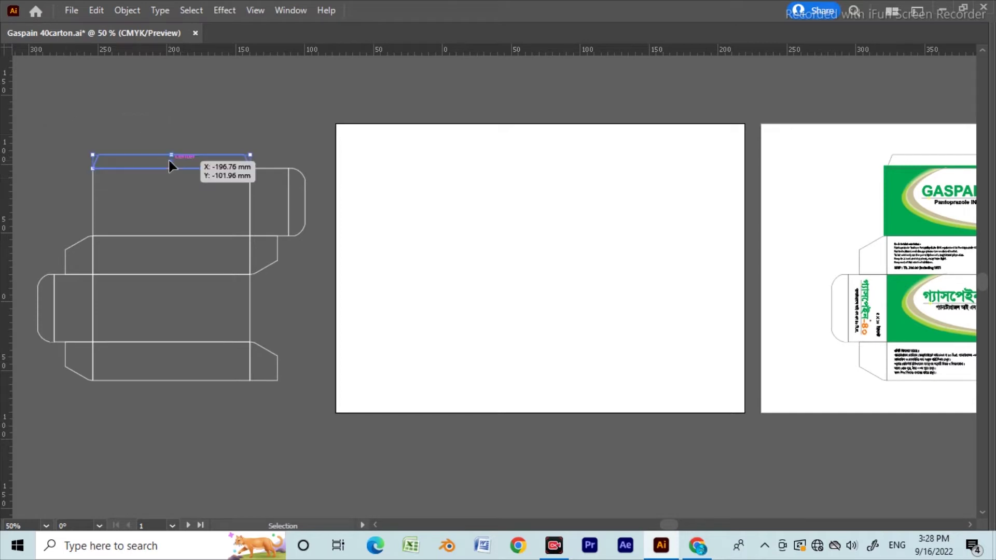
{"action": "left_click", "coordinate": [306, 204]}
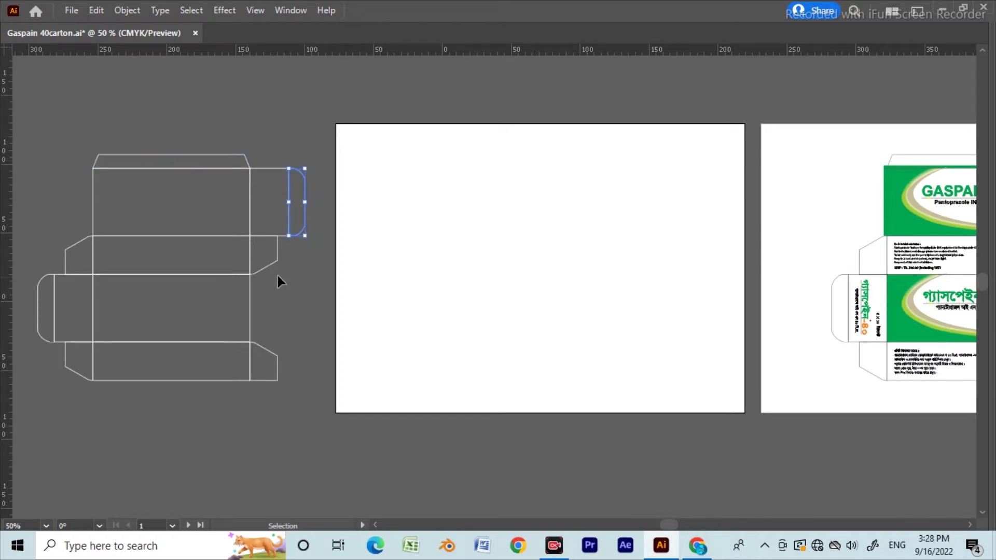
{"action": "left_click", "coordinate": [273, 266]}
{"action": "left_click", "coordinate": [66, 259]}
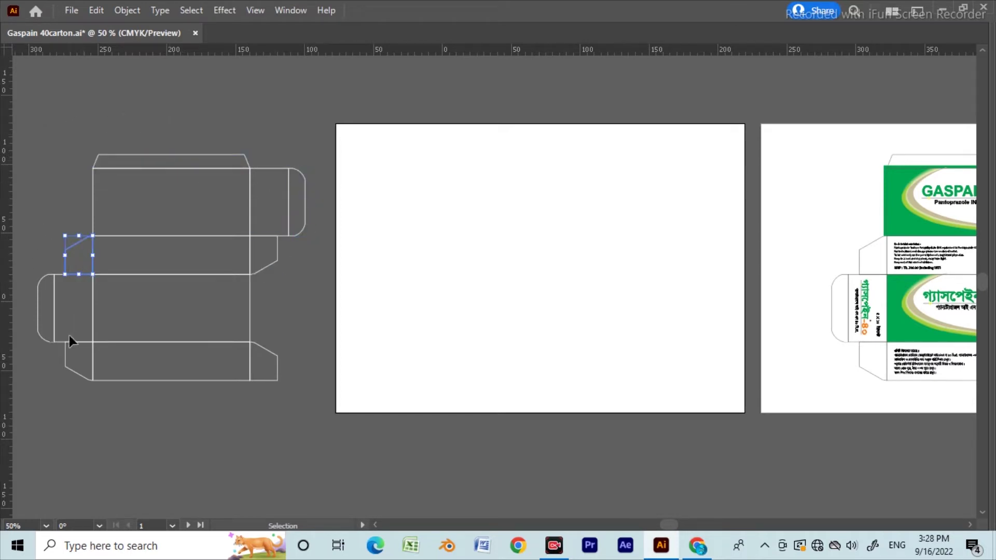
{"action": "left_click", "coordinate": [67, 363]}
{"action": "left_click", "coordinate": [272, 363]}
{"action": "left_click", "coordinate": [276, 195]}
{"action": "left_click", "coordinate": [323, 322]}
{"action": "left_click", "coordinate": [200, 304]}
{"action": "left_click", "coordinate": [354, 314]}
{"action": "left_click_drag", "start_coordinate": [125, 101], "coordinate": [313, 448]}
{"action": "left_click", "coordinate": [399, 71]}
Draw a 49 × 114 mm rectangle and position it fully inside the empty first artboard
{"action": "key", "text": "Tab"}
{"action": "left_click", "coordinate": [14, 132]}
{"action": "key", "text": "Tab"}
{"action": "left_click", "coordinate": [452, 273]}
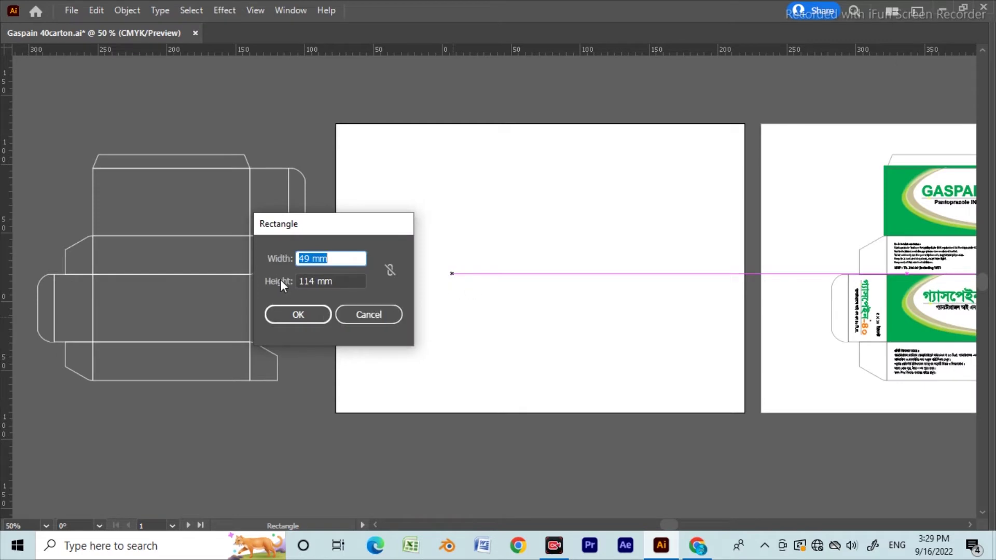
{"action": "left_click", "coordinate": [300, 316]}
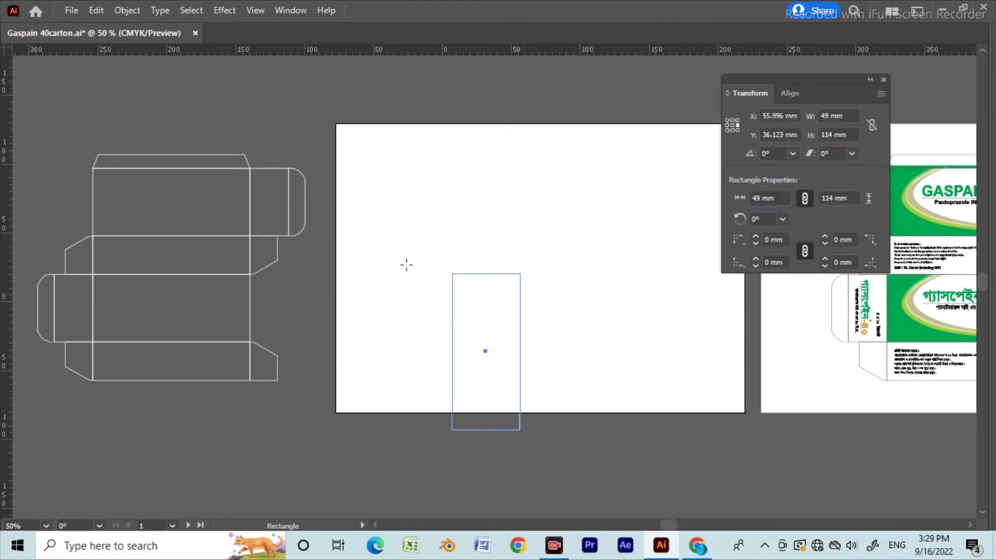
{"action": "key", "text": "v"}
{"action": "left_click_drag", "start_coordinate": [476, 265], "coordinate": [475, 265]}
{"action": "left_click_drag", "start_coordinate": [486, 352], "coordinate": [460, 283]}
{"action": "left_click", "coordinate": [509, 275]}
{"action": "left_click", "coordinate": [428, 287]}
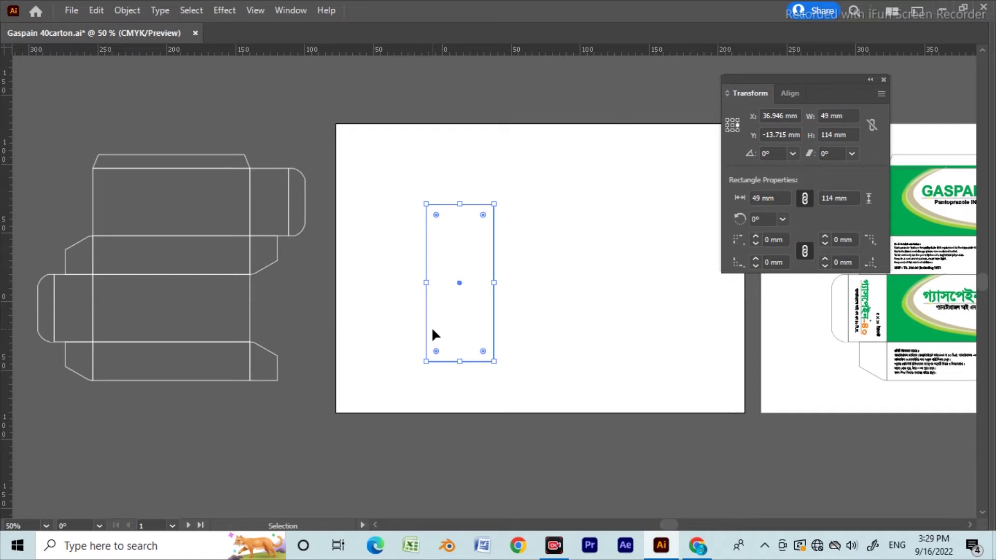
Set the rectangle's stroke colour to red FF0000
{"action": "key", "text": "F6"}
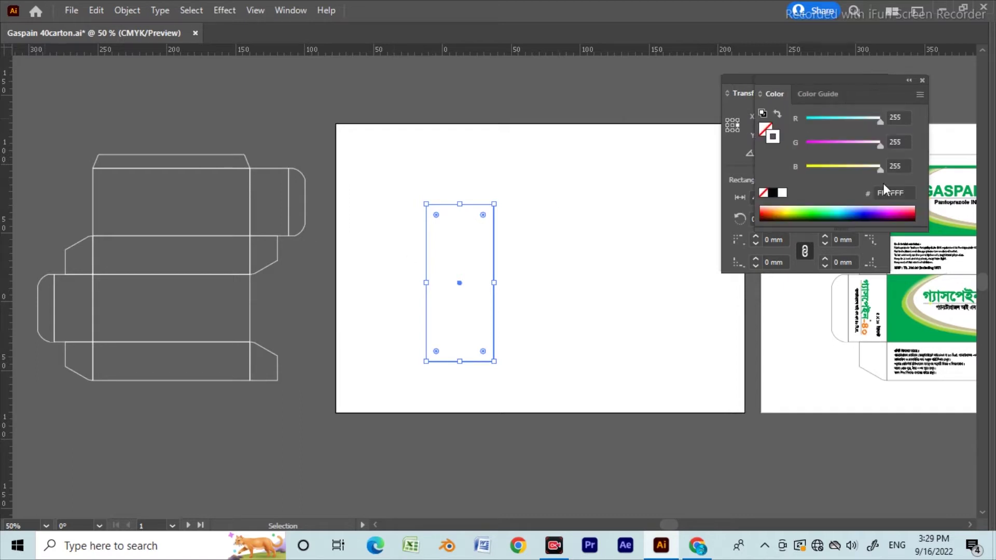
{"action": "left_click", "coordinate": [769, 214]}
{"action": "left_click_drag", "start_coordinate": [858, 119], "coordinate": [935, 114]}
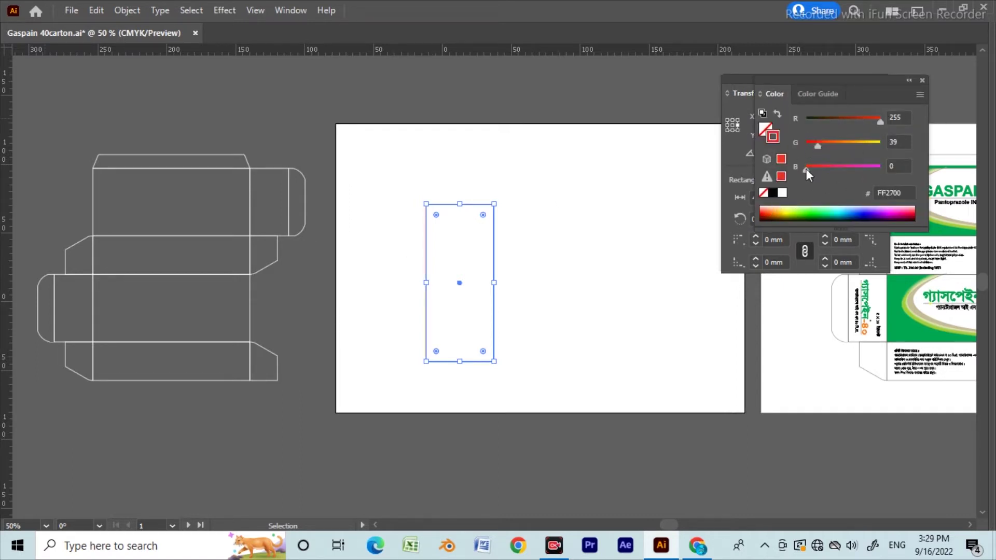
{"action": "left_click_drag", "start_coordinate": [811, 146], "coordinate": [705, 179]}
{"action": "left_click", "coordinate": [613, 165]}
{"action": "left_click_drag", "start_coordinate": [602, 241], "coordinate": [587, 238]}
{"action": "left_click_drag", "start_coordinate": [532, 241], "coordinate": [410, 256]}
{"action": "left_click", "coordinate": [411, 262]}
Rotate the red rectangle to lie horizontally and move it to the upper middle of the first artboard
{"action": "key", "text": "r"}
{"action": "left_click_drag", "start_coordinate": [482, 165], "coordinate": [580, 323]}
{"action": "key", "text": "v"}
{"action": "left_click_drag", "start_coordinate": [449, 284], "coordinate": [541, 192]}
{"action": "left_click", "coordinate": [607, 288]}
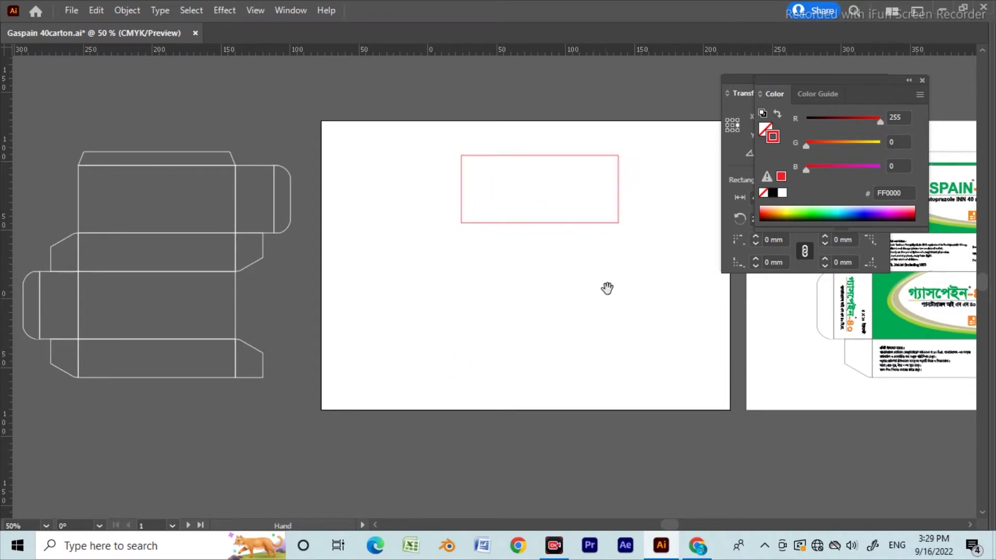
Copy the red rectangle directly below itself with a 0 mm horizontal and 49 mm vertical move
{"action": "left_click_drag", "start_coordinate": [477, 188], "coordinate": [570, 186]}
{"action": "key", "text": "space"}
{"action": "left_click", "coordinate": [514, 272]}
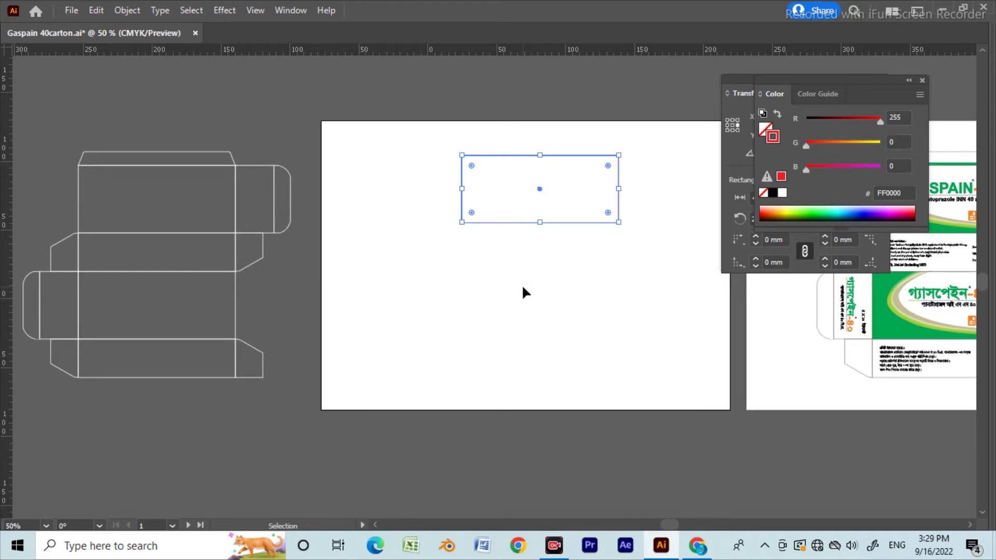
{"action": "key", "text": "Return"}
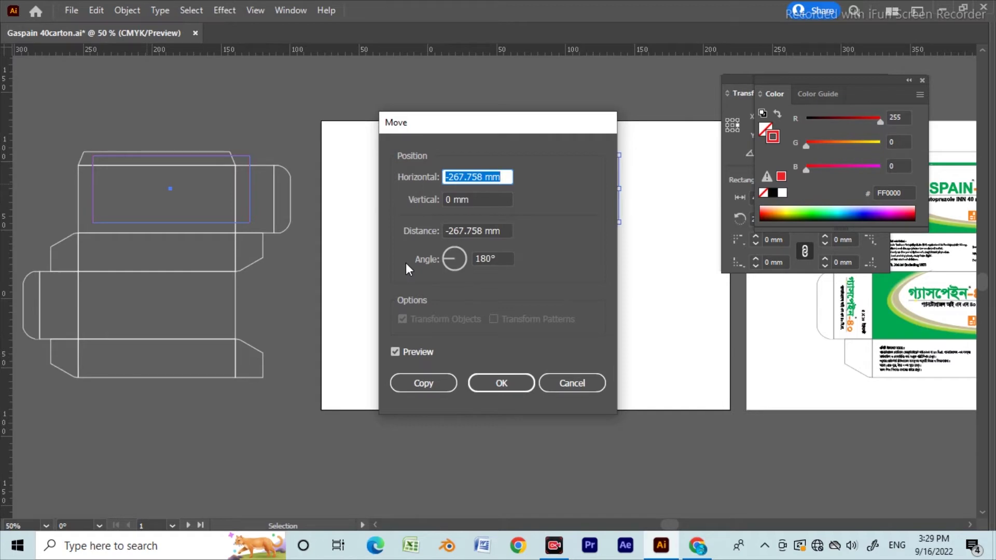
{"action": "type", "text": "0"}
{"action": "key", "text": "Tab"}
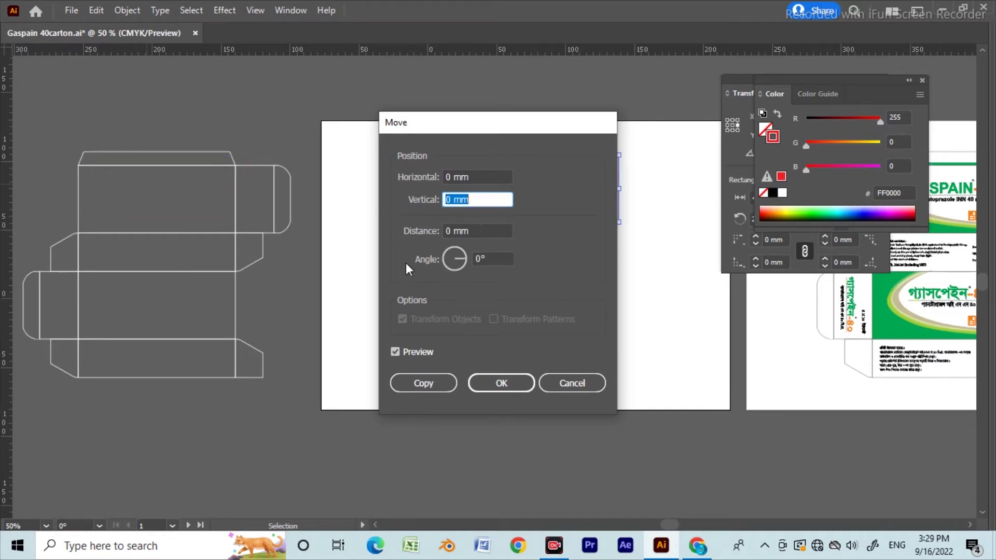
{"action": "type", "text": "49"}
{"action": "key", "text": "Tab"}
{"action": "key", "text": "alt+c"}
{"action": "left_click", "coordinate": [485, 356]}
{"action": "left_click_drag", "start_coordinate": [378, 351], "coordinate": [563, 313]}
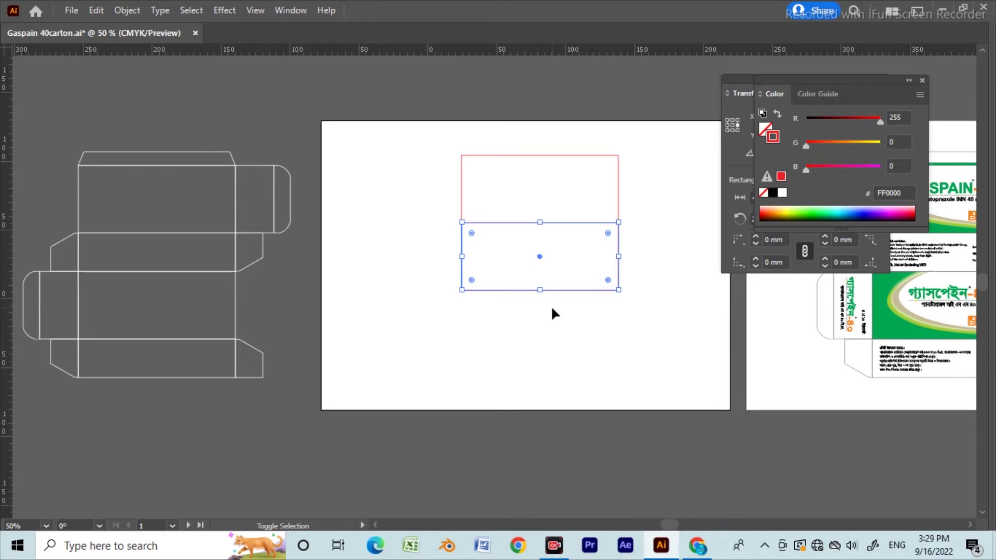
Group the Stroke and Transparency panels with the Color panel and hide the combined group
{"action": "key", "text": "ctrl+F10"}
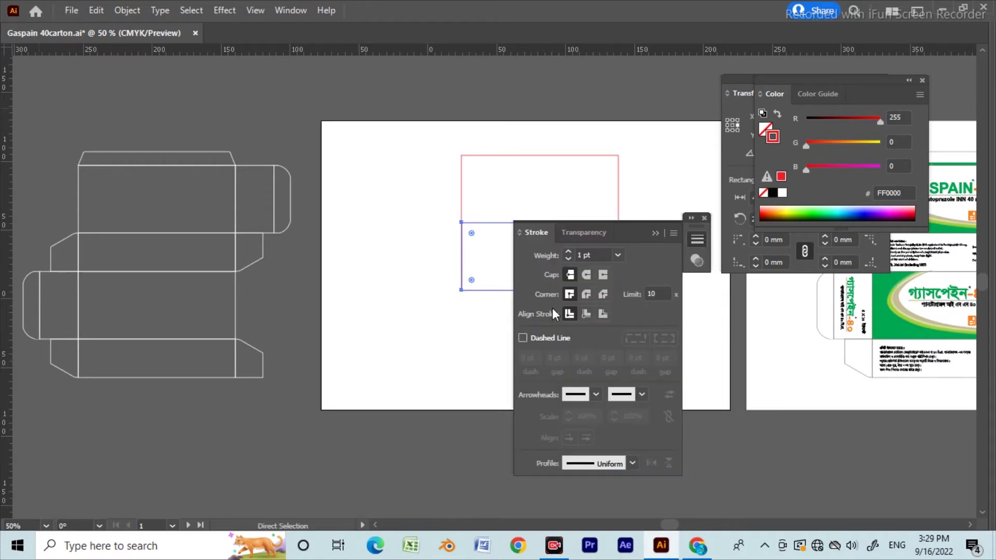
{"action": "key", "text": "v"}
{"action": "mouse_move", "coordinate": [644, 224]}
{"action": "left_mouse_down"}
{"action": "mouse_move", "coordinate": [886, 116]}
{"action": "mouse_move", "coordinate": [886, 93]}
{"action": "left_mouse_up"}
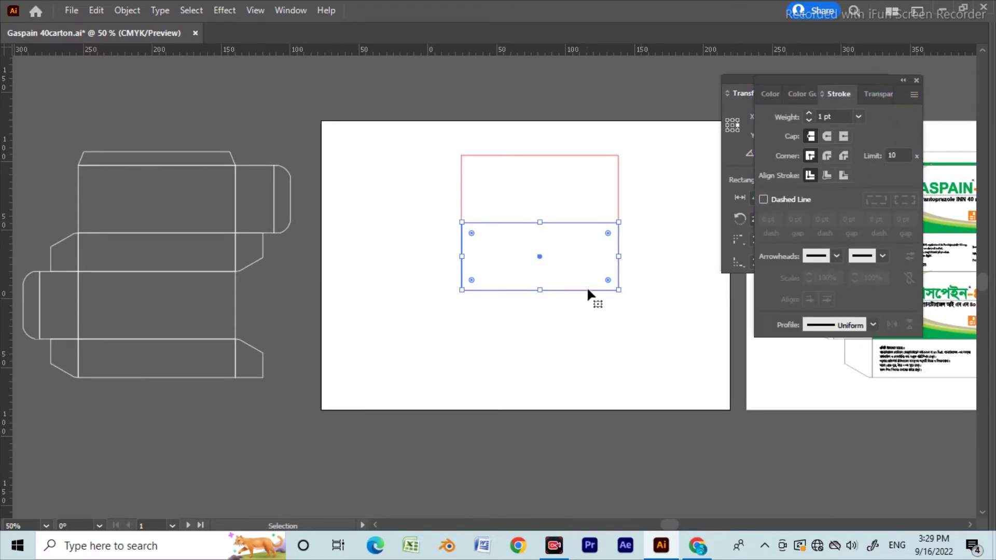
{"action": "left_click", "coordinate": [878, 96]}
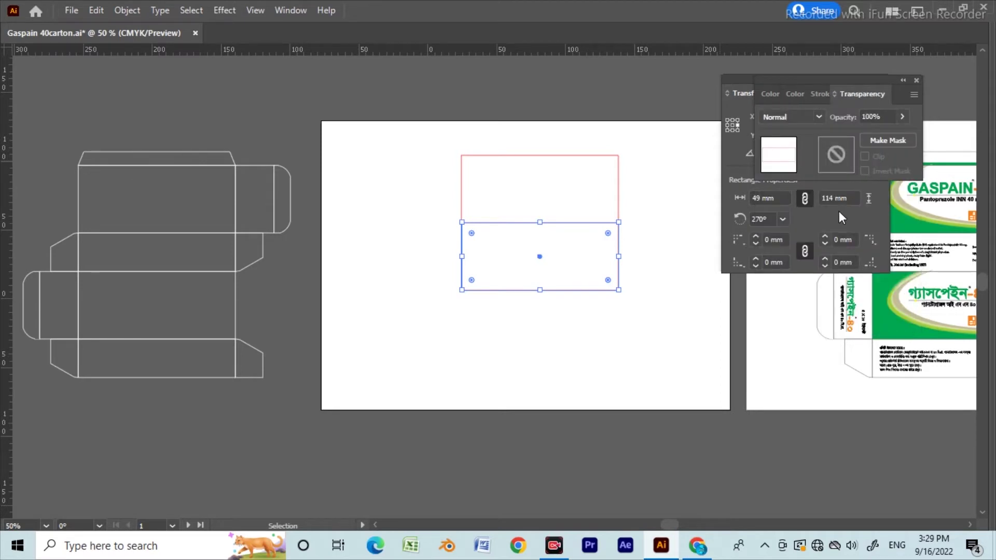
{"action": "left_click", "coordinate": [801, 99]}
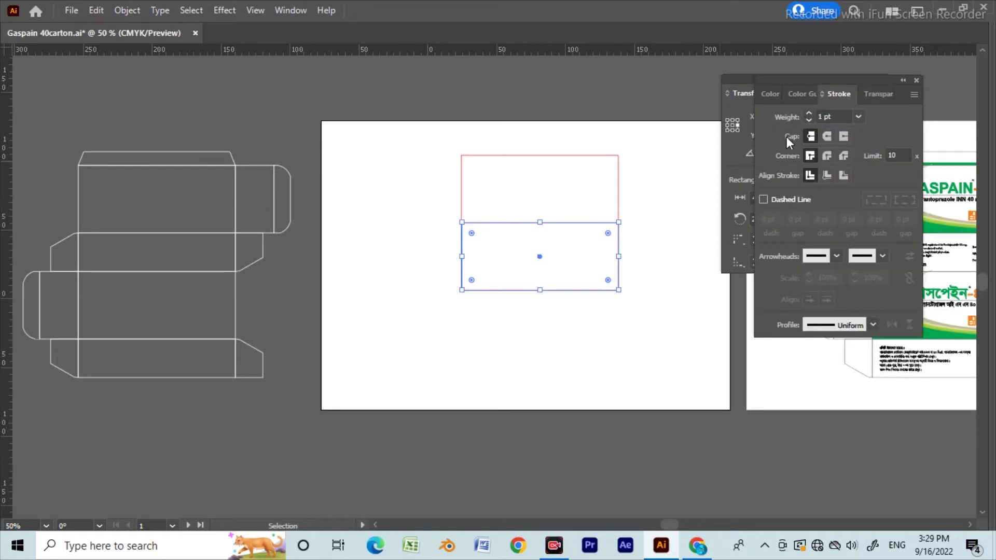
{"action": "key", "text": "ctrl+F10"}
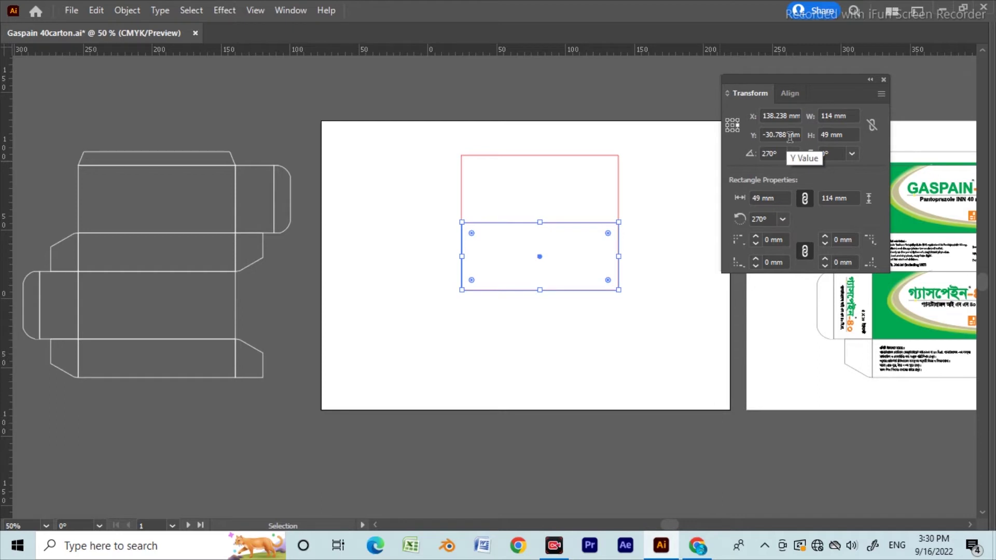
Check the matching second panel on the white dieline and set the lower rectangle's height to 28 mm from its bottom-centre reference point
{"action": "left_click", "coordinate": [732, 130]}
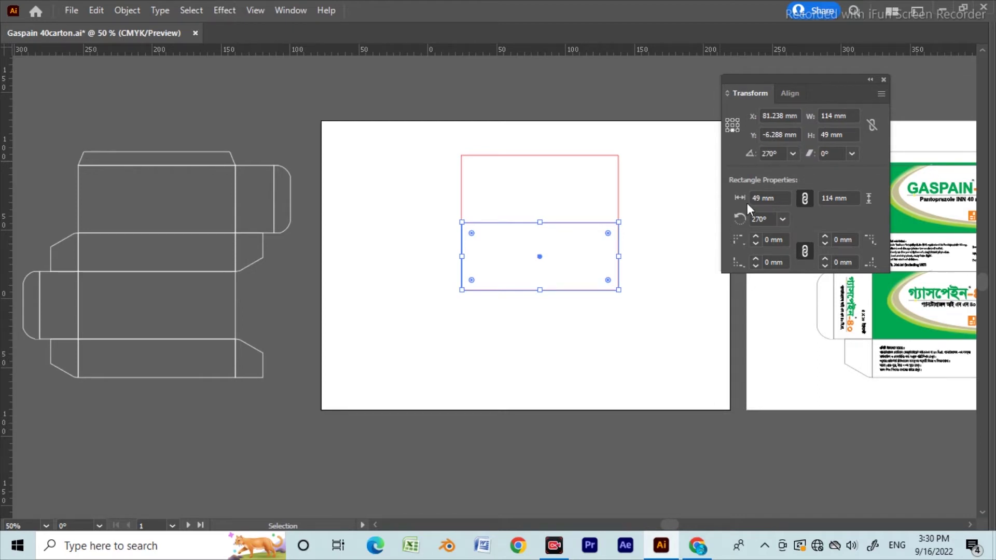
{"action": "left_click", "coordinate": [176, 225]}
{"action": "left_click", "coordinate": [175, 233]}
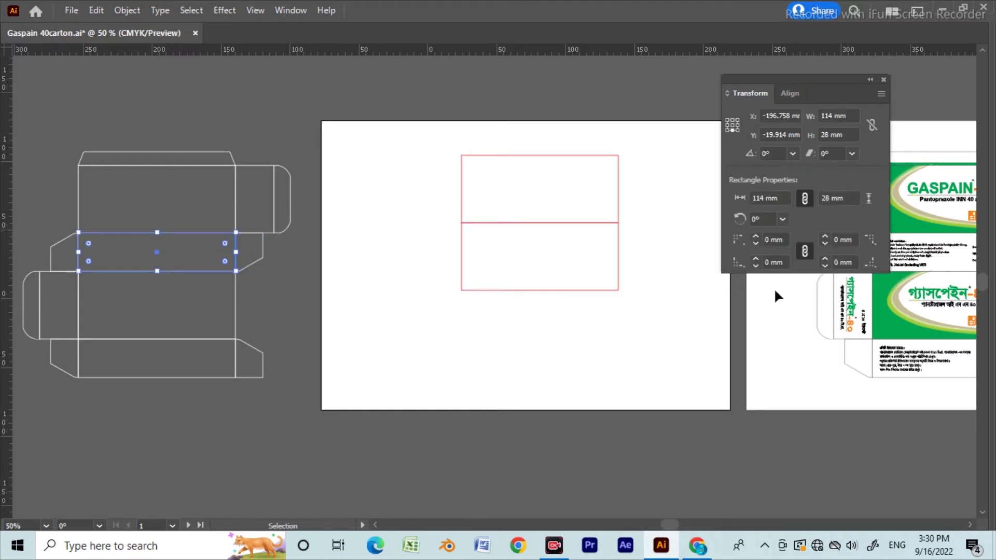
{"action": "left_click_drag", "start_coordinate": [642, 270], "coordinate": [515, 297]}
{"action": "key", "text": "space"}
{"action": "left_click_drag", "start_coordinate": [649, 320], "coordinate": [599, 320]}
{"action": "left_click_drag", "start_coordinate": [625, 257], "coordinate": [395, 300]}
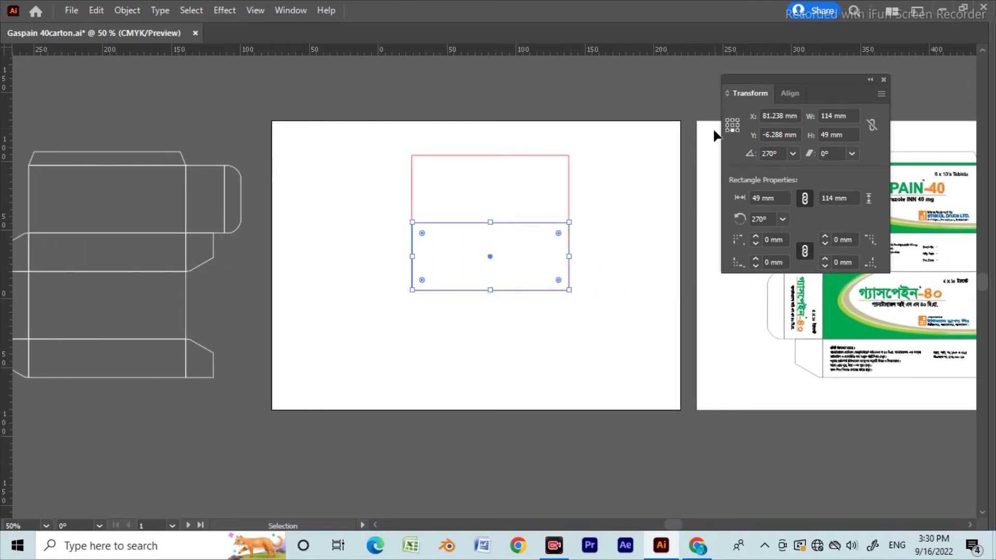
{"action": "left_click", "coordinate": [837, 135]}
{"action": "type", "text": "28"}
{"action": "key", "text": "Return"}
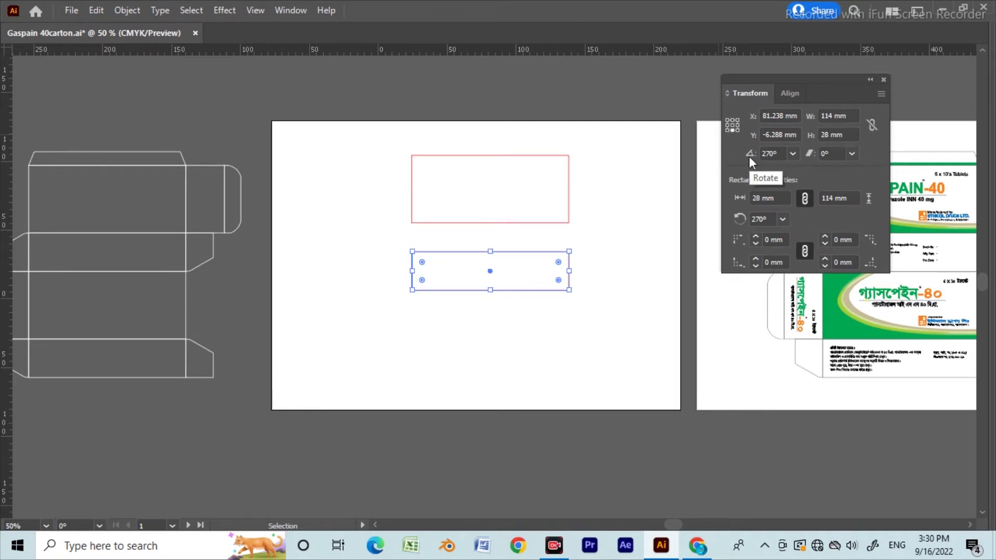
Undo the last height change and set the lower red rectangle's height to 28 mm from its top-centre reference point
{"action": "key", "text": "ctrl+z"}
{"action": "left_click", "coordinate": [733, 120]}
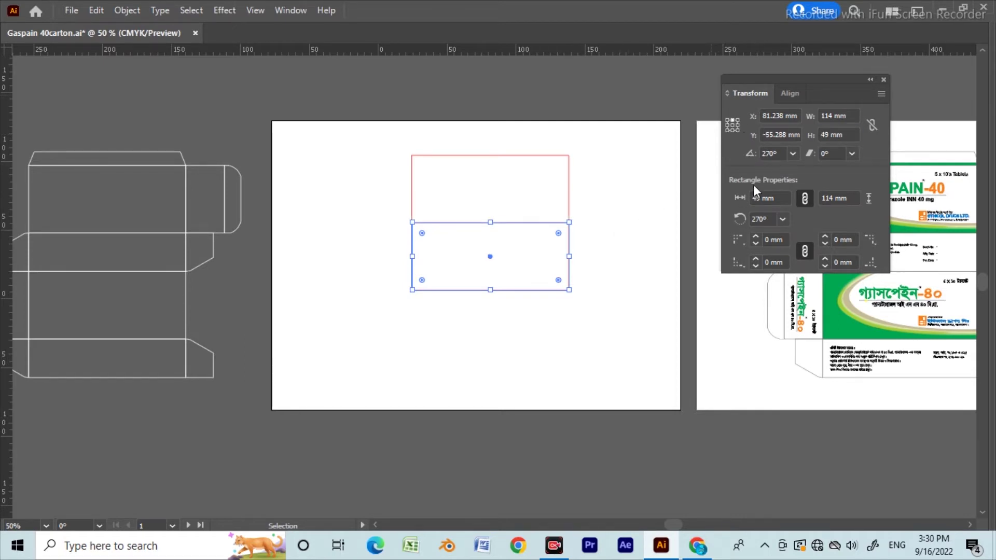
{"action": "left_click", "coordinate": [825, 136]}
{"action": "type", "text": "28"}
{"action": "key", "text": "Return"}
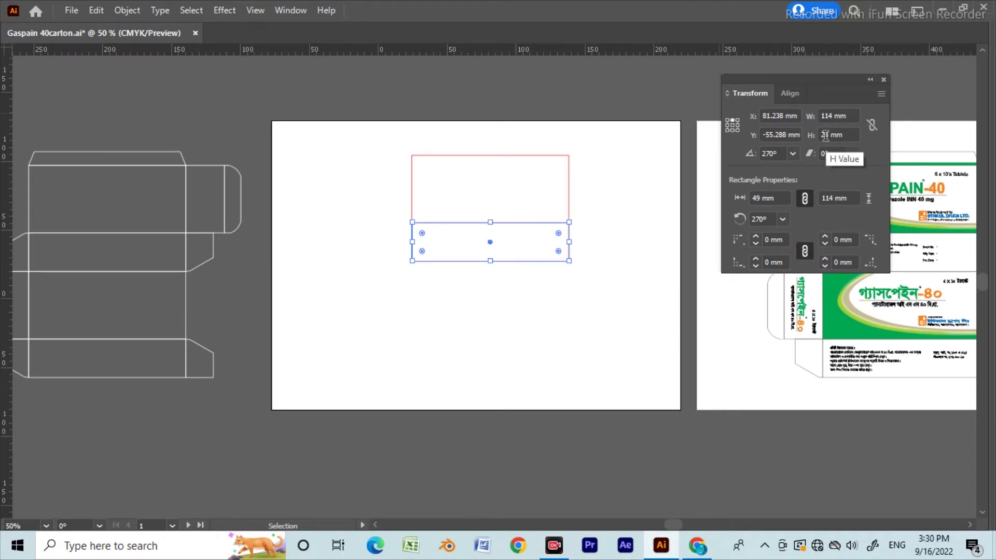
{"action": "left_click_drag", "start_coordinate": [506, 307], "coordinate": [527, 241]}
{"action": "left_click", "coordinate": [529, 388]}
{"action": "left_click_drag", "start_coordinate": [360, 175], "coordinate": [564, 317]}
{"action": "left_click_drag", "start_coordinate": [369, 158], "coordinate": [550, 311]}
{"action": "left_click_drag", "start_coordinate": [316, 170], "coordinate": [582, 323]}
{"action": "left_click", "coordinate": [582, 323]}
{"action": "key", "text": "space"}
{"action": "left_click_drag", "start_coordinate": [442, 270], "coordinate": [462, 287]}
{"action": "left_click_drag", "start_coordinate": [394, 172], "coordinate": [615, 356]}
{"action": "left_click_drag", "start_coordinate": [623, 304], "coordinate": [614, 338]}
{"action": "left_click", "coordinate": [606, 307]}
Check the white dieline's top flap and turn a copy of the 49 mm red panel into a 10 mm high flap directly above it
{"action": "left_click", "coordinate": [139, 208]}
{"action": "left_click", "coordinate": [274, 150]}
{"action": "left_click", "coordinate": [165, 216]}
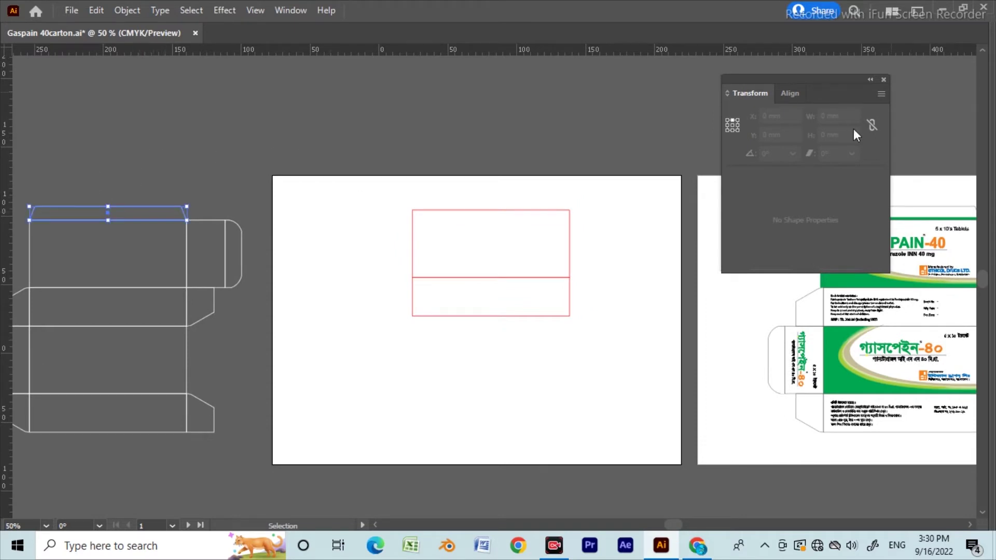
{"action": "left_click_drag", "start_coordinate": [181, 173], "coordinate": [198, 212]}
{"action": "left_click_drag", "start_coordinate": [404, 151], "coordinate": [514, 205]}
{"action": "left_click_drag", "start_coordinate": [489, 132], "coordinate": [508, 241]}
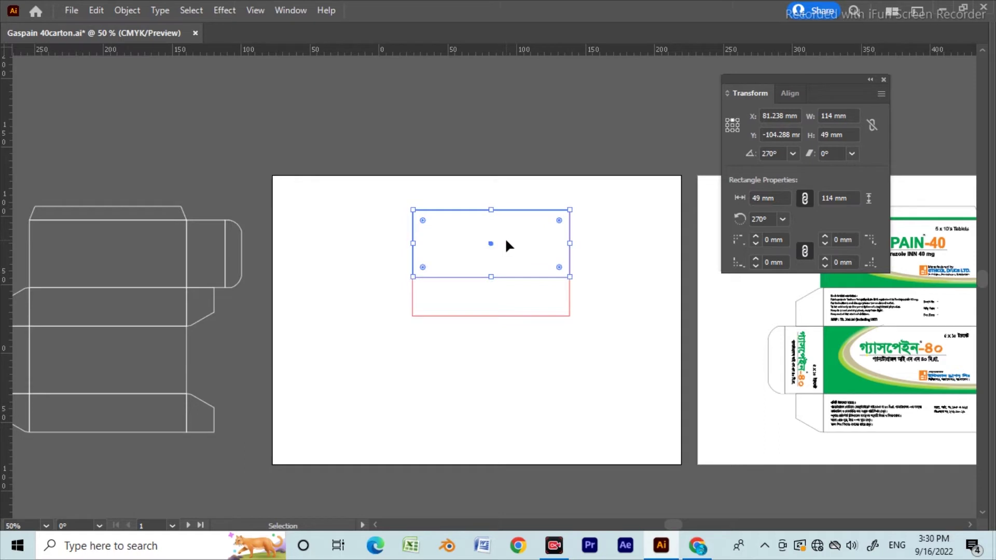
{"action": "key", "text": "a"}
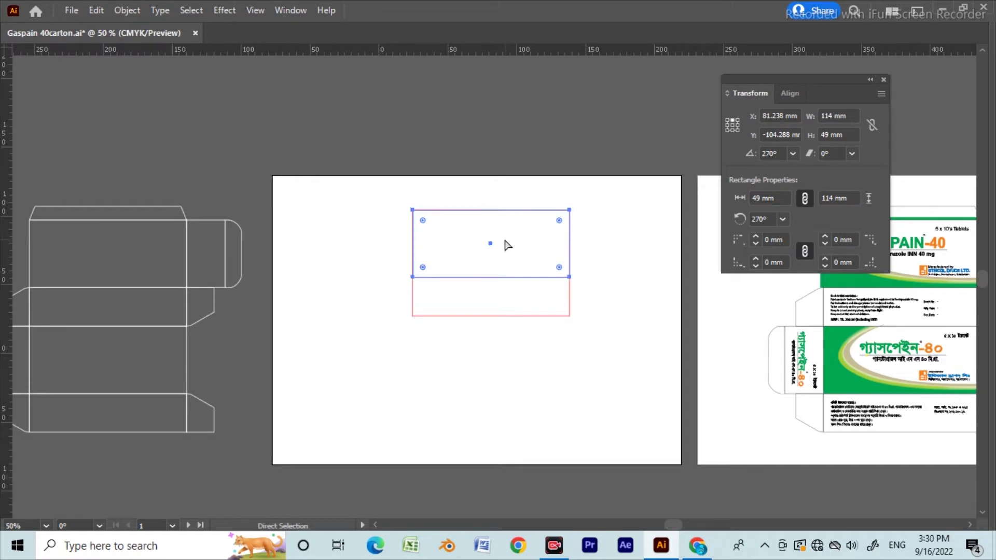
{"action": "key", "text": "v"}
{"action": "left_click_drag", "start_coordinate": [491, 276], "coordinate": [506, 195]}
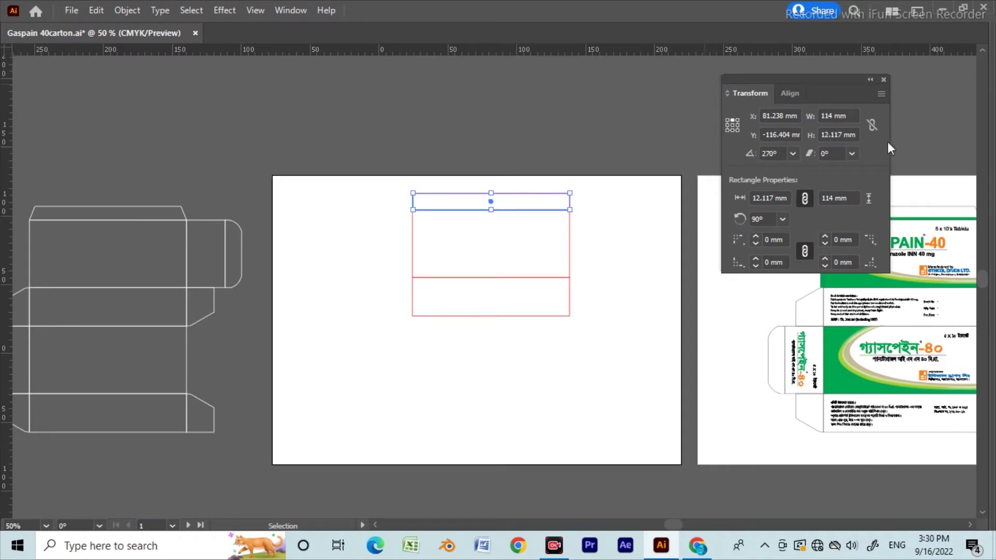
{"action": "left_click", "coordinate": [830, 134]}
{"action": "left_click_drag", "start_coordinate": [821, 135], "coordinate": [857, 135]}
{"action": "type", "text": "10"}
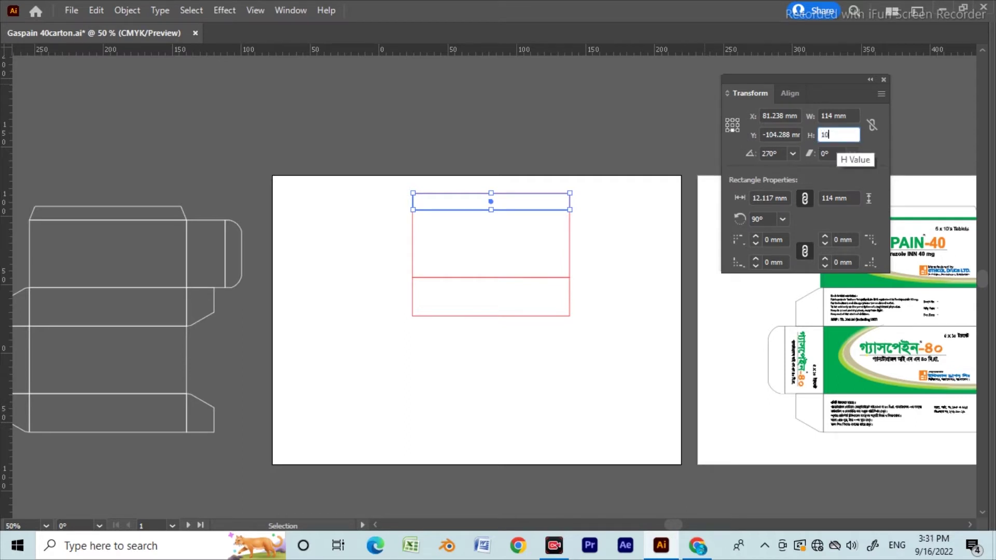
{"action": "key", "text": "Return"}
Select the top flap's upper-right corner and set the keyboard increment to 2 mm
{"action": "left_click", "coordinate": [631, 240]}
{"action": "key", "text": "a"}
{"action": "left_click_drag", "start_coordinate": [576, 196], "coordinate": [567, 208]}
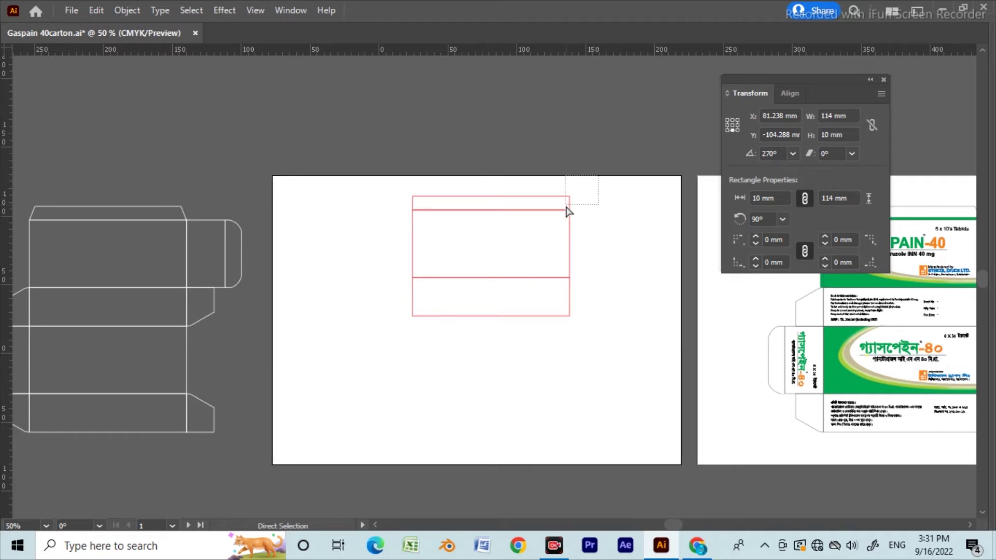
{"action": "left_click_drag", "start_coordinate": [567, 210], "coordinate": [570, 209]}
{"action": "left_click", "coordinate": [625, 235]}
{"action": "key", "text": "v"}
{"action": "key", "text": "a"}
{"action": "key", "text": "v"}
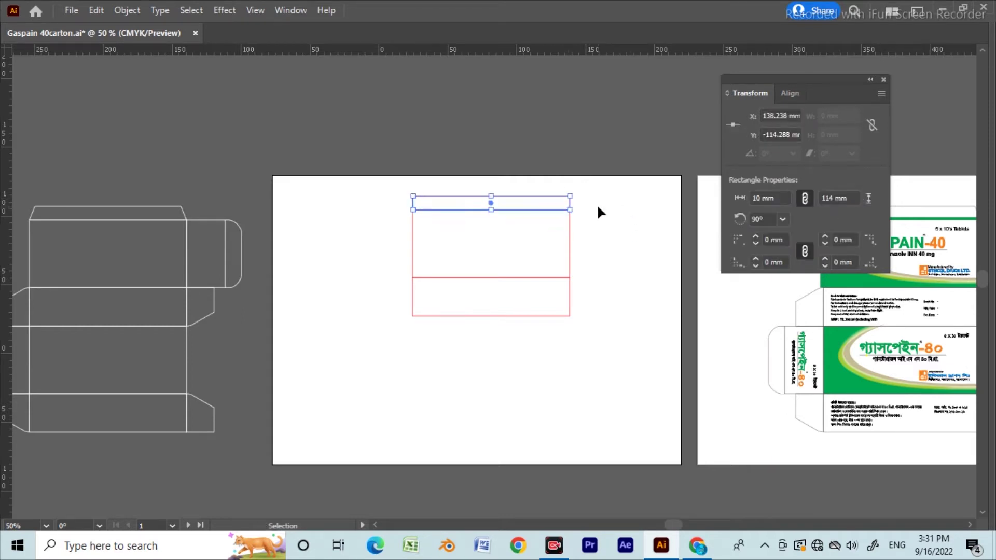
{"action": "key", "text": "ctrl+k"}
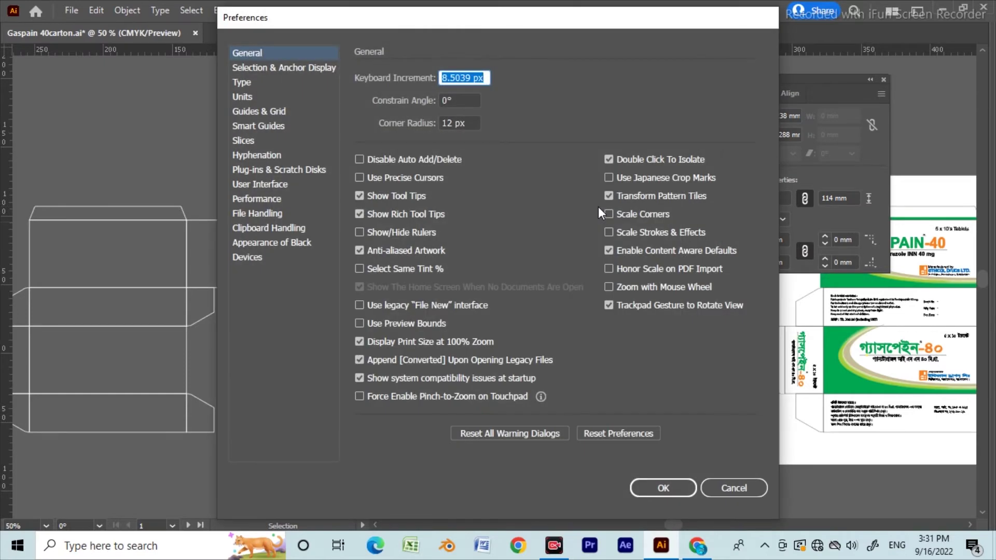
{"action": "type", "text": "2mm"}
{"action": "key", "text": "Return"}
Taper the red top flap by nudging its two upper corners inward equally in 2 mm increments
{"action": "key", "text": "Left"}
{"action": "left_click", "coordinate": [629, 247]}
{"action": "left_click_drag", "start_coordinate": [405, 185], "coordinate": [425, 210]}
{"action": "key", "text": "Right"}
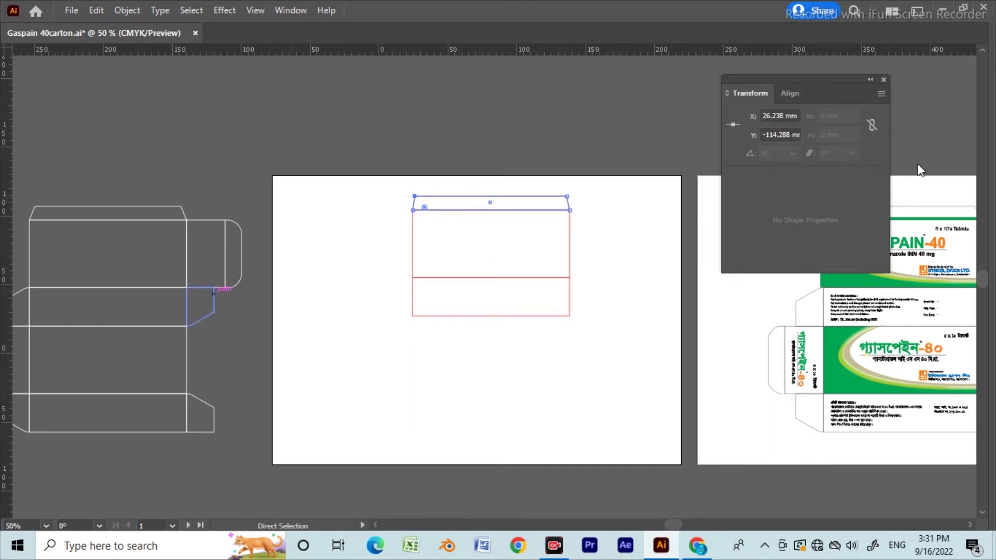
{"action": "key", "text": "Right"}
{"action": "left_click_drag", "start_coordinate": [562, 174], "coordinate": [591, 206]}
{"action": "left_click", "coordinate": [520, 382]}
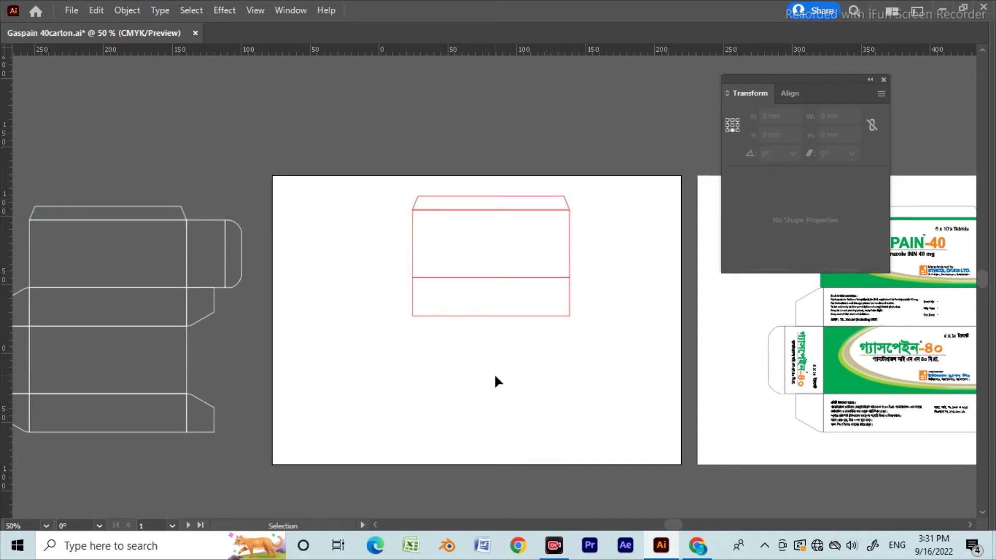
Examine the side panel attached to the white dieline's upper panel and compare it with the red upper panel
{"action": "left_click_drag", "start_coordinate": [456, 152], "coordinate": [507, 185]}
{"action": "key", "text": "a"}
{"action": "left_click_drag", "start_coordinate": [352, 160], "coordinate": [412, 158]}
{"action": "key", "text": "v"}
{"action": "left_click_drag", "start_coordinate": [357, 233], "coordinate": [429, 243]}
{"action": "left_click", "coordinate": [213, 247]}
{"action": "left_click", "coordinate": [318, 236]}
{"action": "left_click_drag", "start_coordinate": [329, 223], "coordinate": [500, 255]}
{"action": "left_click_drag", "start_coordinate": [362, 226], "coordinate": [414, 283]}
{"action": "left_click", "coordinate": [220, 185]}
{"action": "left_click", "coordinate": [217, 247]}
{"action": "left_click_drag", "start_coordinate": [333, 231], "coordinate": [415, 245]}
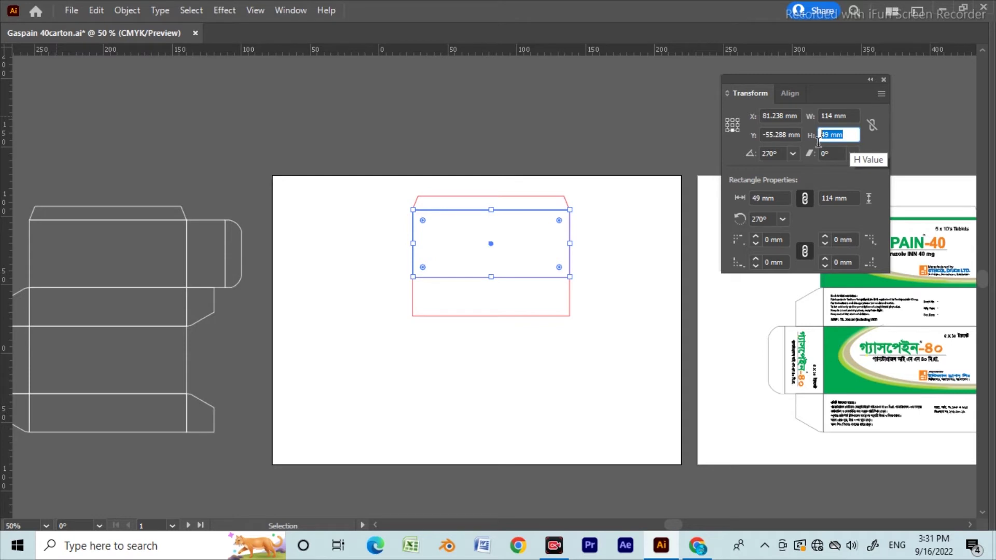
Turn a copy of the upper red panel into a 49 mm wide side panel on its right, using the left-centre reference point
{"action": "left_click_drag", "start_coordinate": [606, 239], "coordinate": [450, 249]}
{"action": "key", "text": "a"}
{"action": "left_click", "coordinate": [596, 267]}
{"action": "left_click", "coordinate": [533, 247]}
{"action": "key", "text": "v"}
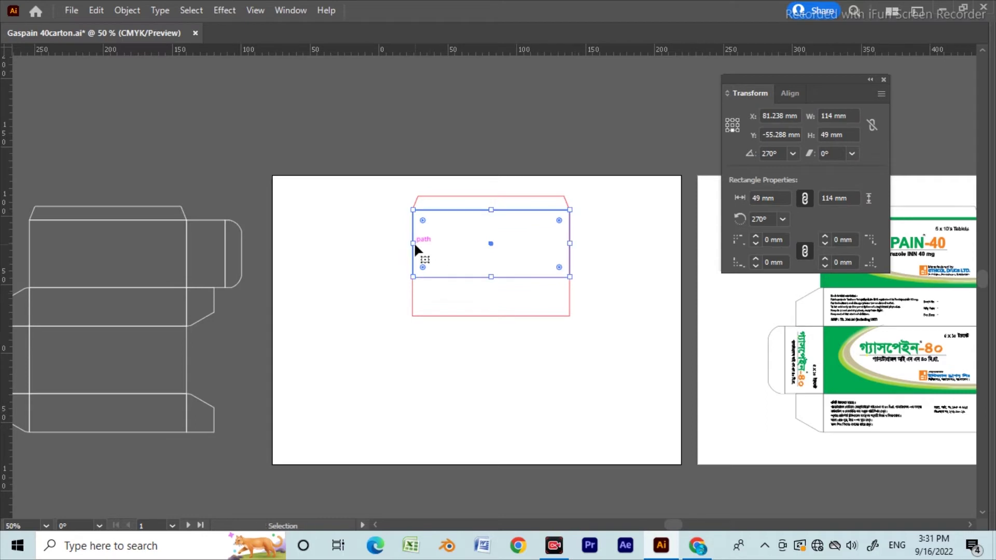
{"action": "left_click_drag", "start_coordinate": [414, 245], "coordinate": [631, 243]}
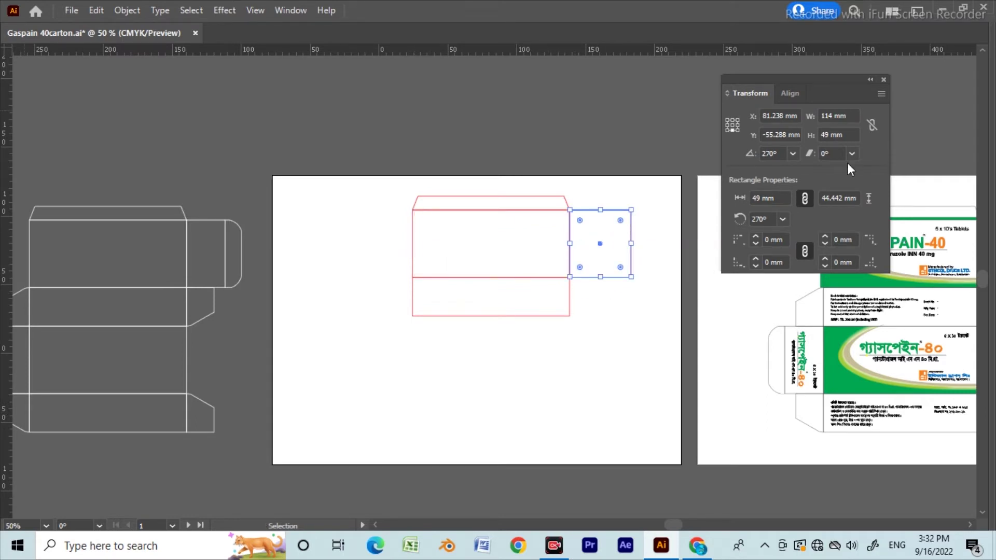
{"action": "left_click", "coordinate": [727, 126]}
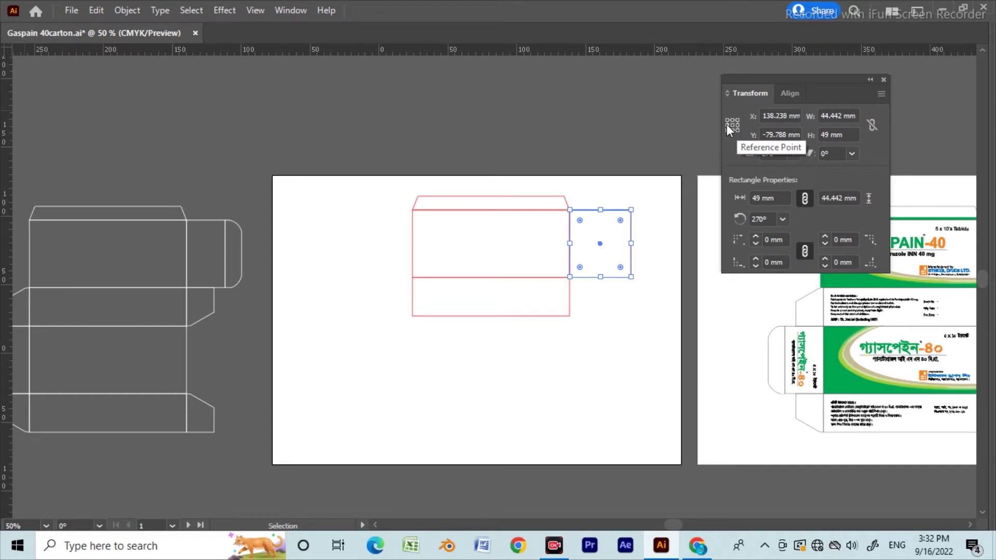
{"action": "left_click", "coordinate": [824, 115]}
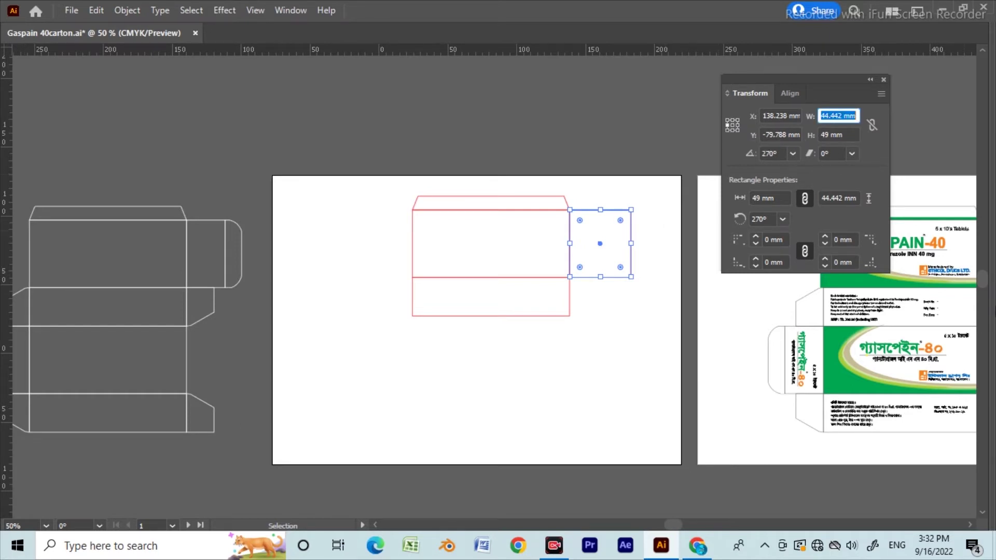
{"action": "type", "text": "49"}
{"action": "key", "text": "Return"}
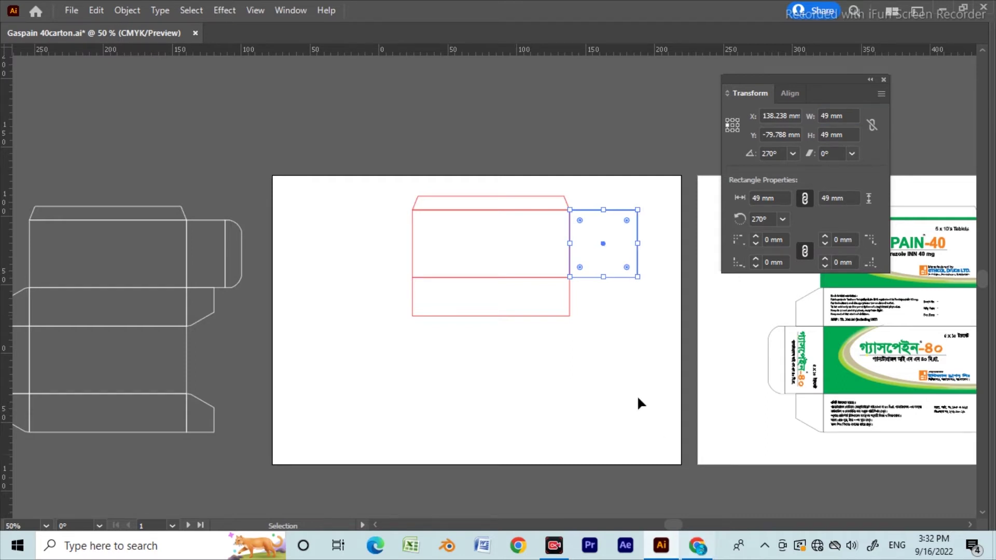
Check the white dieline's tuck flap and turn a copy of the red side panel into a 12 mm wide tuck flap on its right
{"action": "left_click", "coordinate": [610, 361]}
{"action": "key", "text": "space"}
{"action": "left_click_drag", "start_coordinate": [596, 333], "coordinate": [553, 337]}
{"action": "left_click_drag", "start_coordinate": [610, 196], "coordinate": [567, 333]}
{"action": "left_click", "coordinate": [199, 244]}
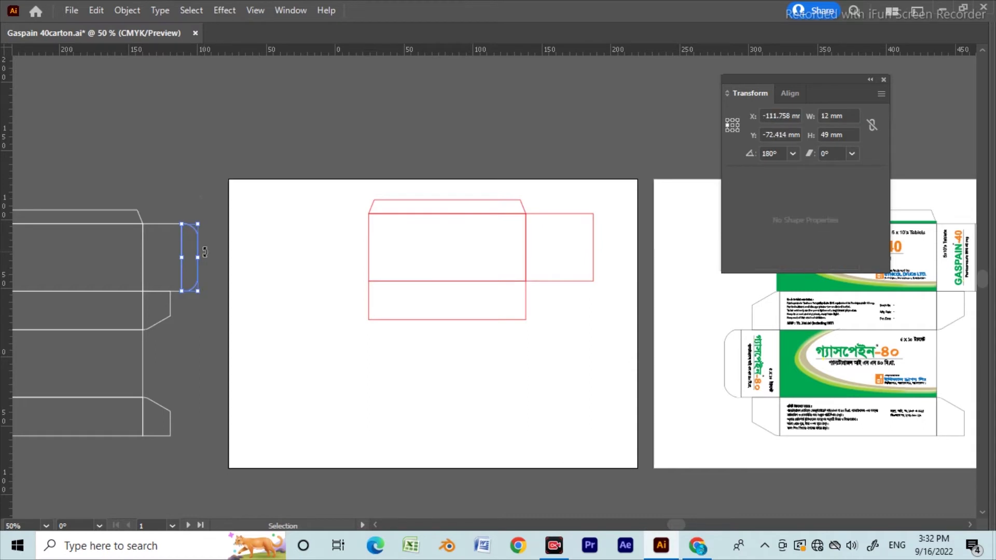
{"action": "left_click_drag", "start_coordinate": [563, 177], "coordinate": [586, 357]}
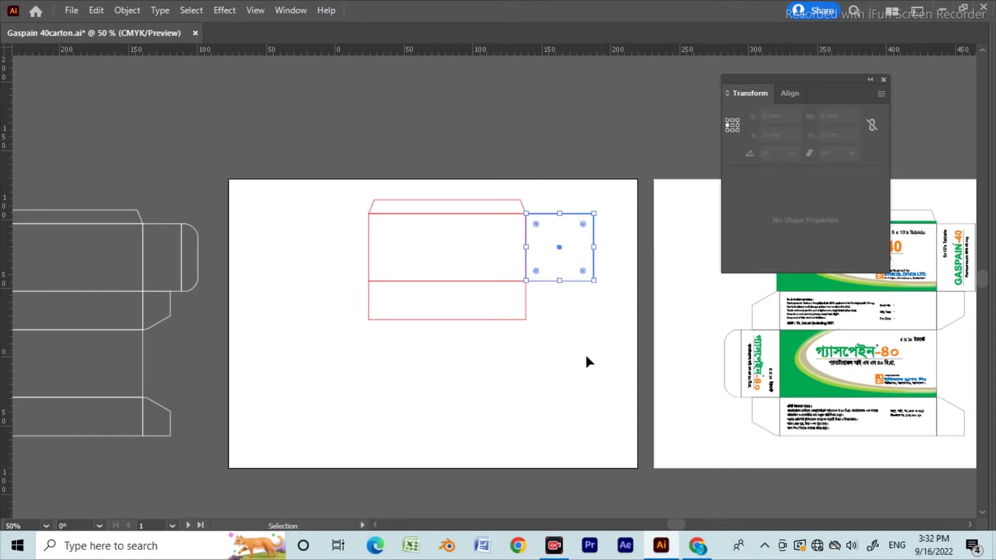
{"action": "key", "text": "a"}
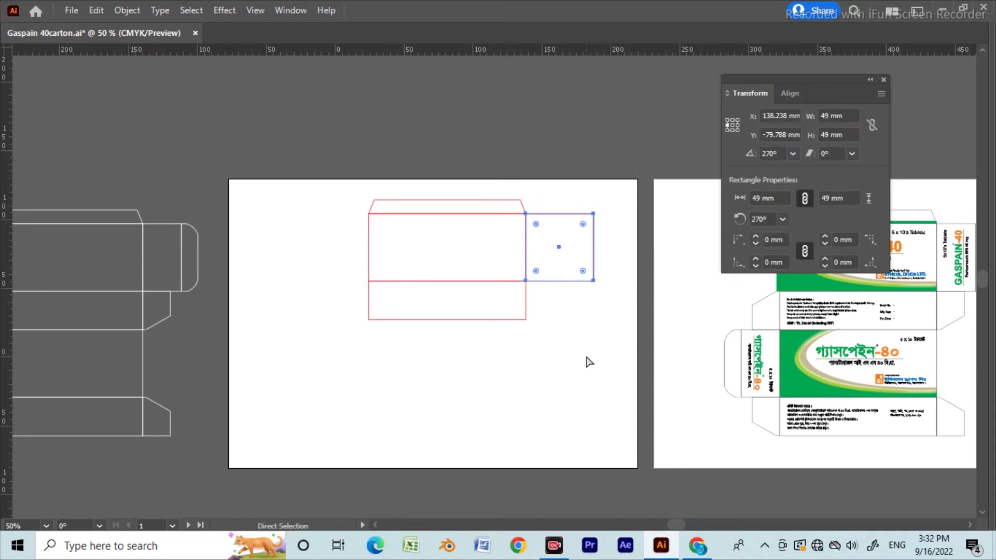
{"action": "left_click_drag", "start_coordinate": [528, 244], "coordinate": [612, 250]}
{"action": "key", "text": "ctrl+z"}
{"action": "key", "text": "v"}
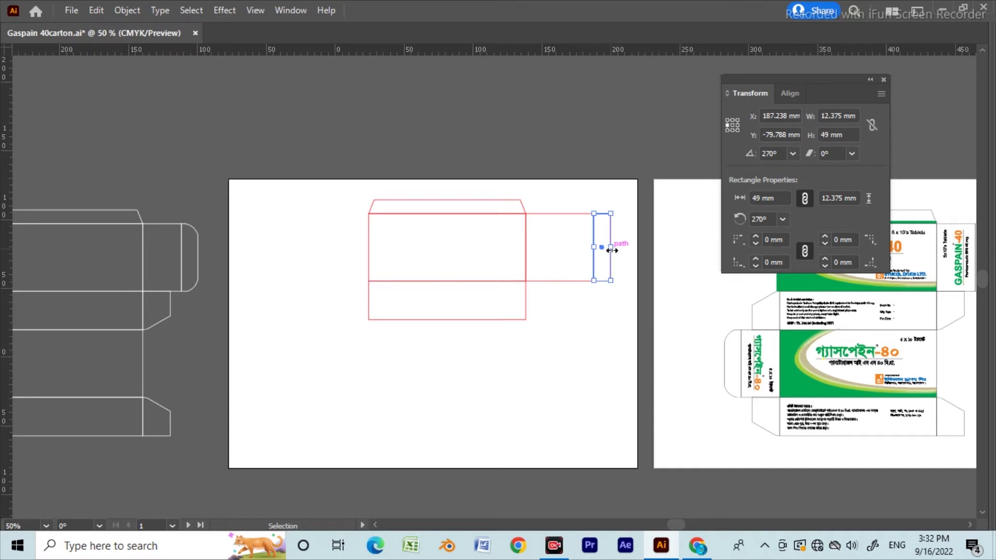
{"action": "left_click", "coordinate": [829, 116]}
{"action": "key", "text": "ctrl+a"}
{"action": "type", "text": "12"}
{"action": "key", "text": "Return"}
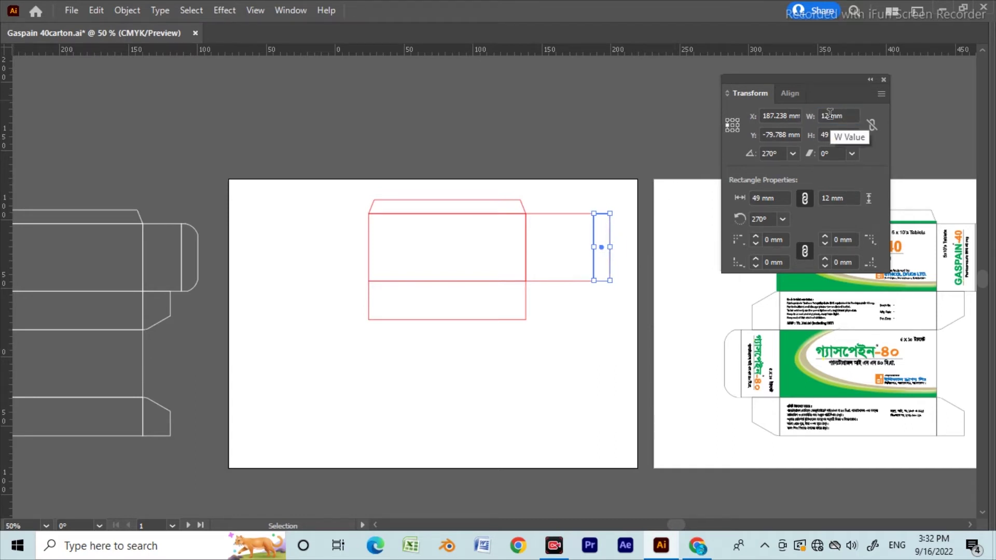
{"action": "left_click", "coordinate": [612, 347]}
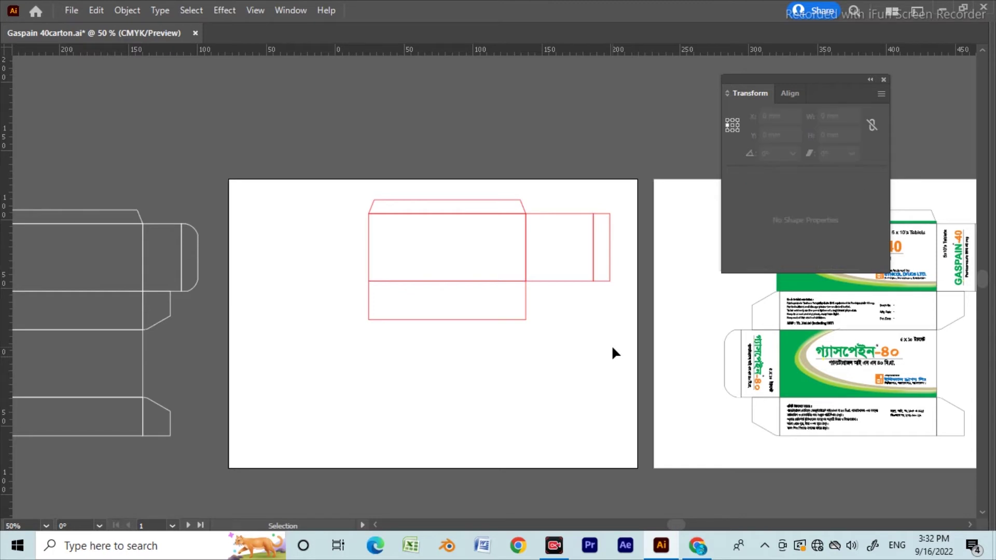
Round the two outer corners of the red tuck flap to match the white dieline
{"action": "key", "text": "a"}
{"action": "left_click_drag", "start_coordinate": [636, 186], "coordinate": [607, 320]}
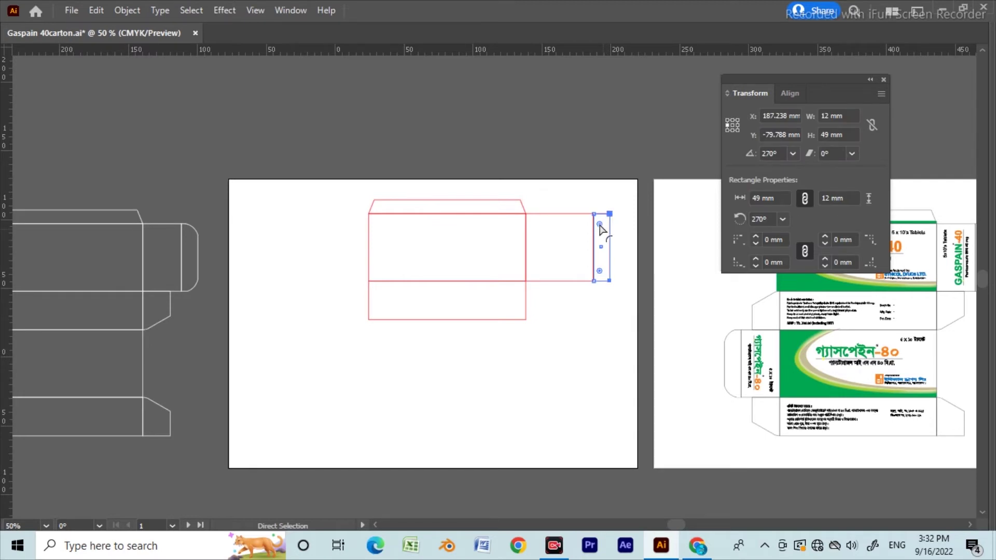
{"action": "left_click_drag", "start_coordinate": [600, 228], "coordinate": [600, 232]}
{"action": "left_click", "coordinate": [584, 377]}
Compare the red outline with the white dieline and check the size of the angled side flap beside its second panel
{"action": "key", "text": "space"}
{"action": "key", "text": "ctrl+plus"}
{"action": "key", "text": "ctrl+minus"}
{"action": "key", "text": "space"}
{"action": "left_click_drag", "start_coordinate": [427, 379], "coordinate": [478, 337]}
{"action": "left_click_drag", "start_coordinate": [565, 362], "coordinate": [520, 383]}
{"action": "left_click_drag", "start_coordinate": [327, 373], "coordinate": [393, 372]}
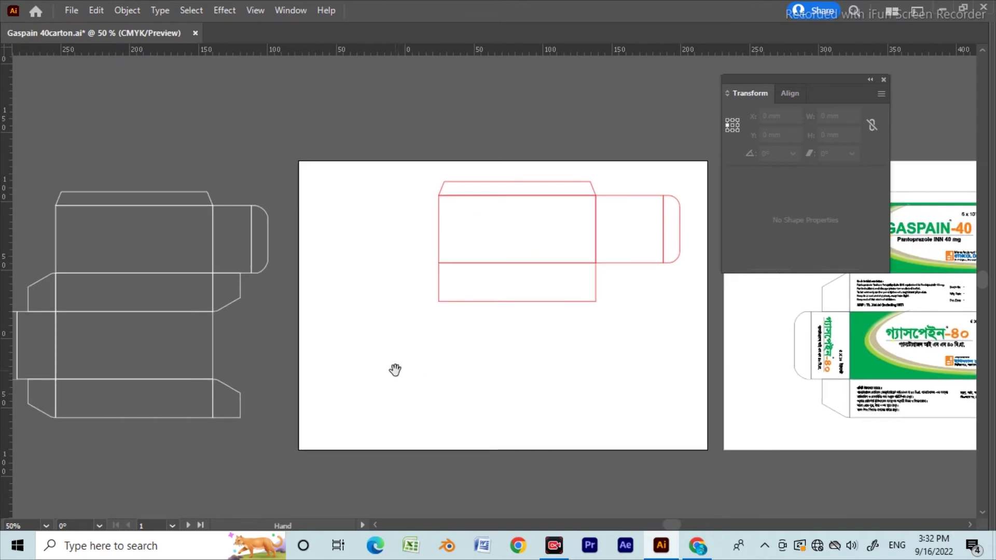
{"action": "left_click", "coordinate": [242, 295]}
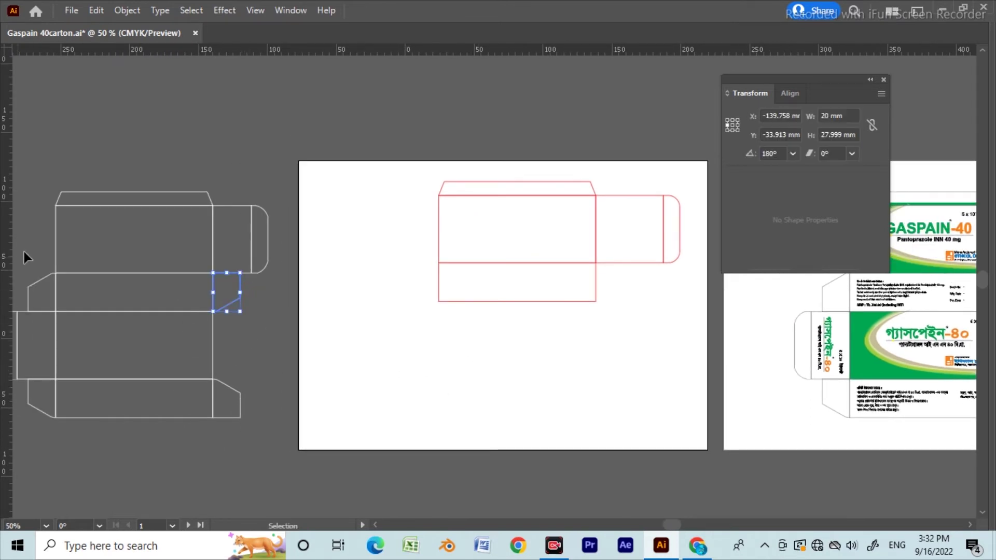
{"action": "key", "text": "ctrl+z"}
{"action": "key", "text": "space"}
{"action": "left_click_drag", "start_coordinate": [556, 351], "coordinate": [511, 353]}
{"action": "left_click_drag", "start_coordinate": [447, 366], "coordinate": [504, 285]}
{"action": "key", "text": "space"}
{"action": "left_click_drag", "start_coordinate": [536, 343], "coordinate": [485, 366]}
{"action": "left_click", "coordinate": [507, 359]}
{"action": "key", "text": "space"}
{"action": "key", "text": "space"}
{"action": "left_click_drag", "start_coordinate": [404, 370], "coordinate": [469, 370]}
{"action": "left_click_drag", "start_coordinate": [588, 349], "coordinate": [541, 346]}
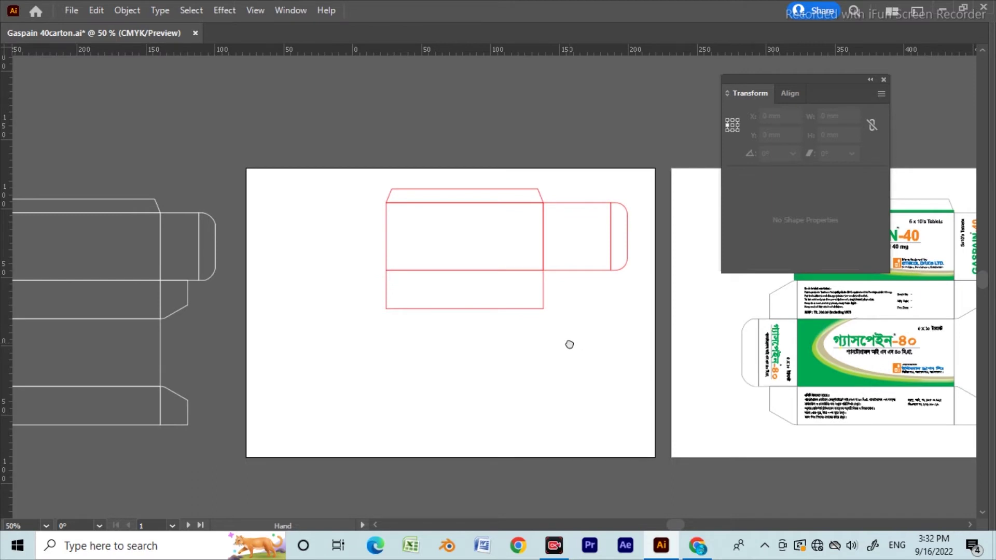
Select the side panel with its tuck flap and place a vertical guide through their combined centre
{"action": "scroll", "coordinate": [581, 349], "scroll_direction": "up", "scroll_amount": 1}
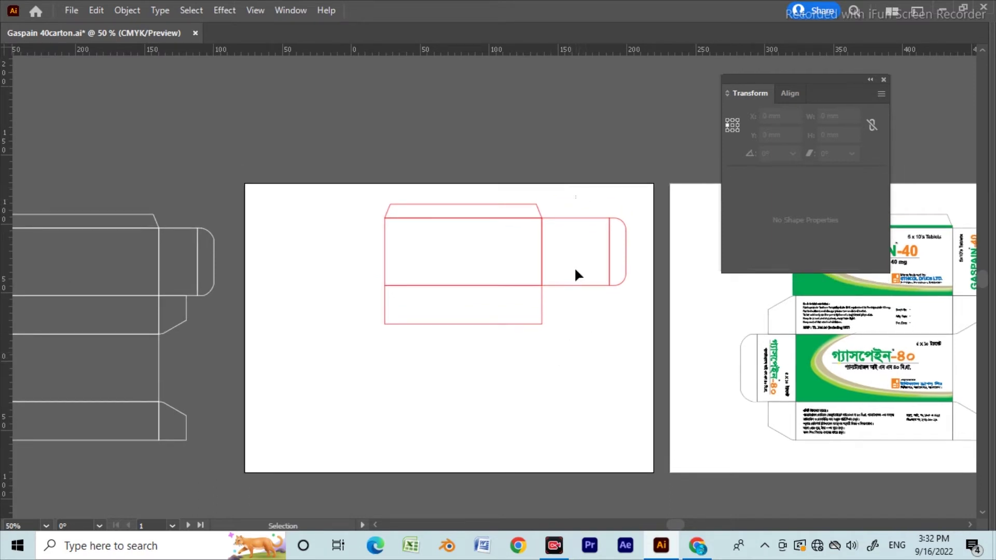
{"action": "left_click", "coordinate": [576, 276]}
{"action": "left_click_drag", "start_coordinate": [580, 201], "coordinate": [646, 285]}
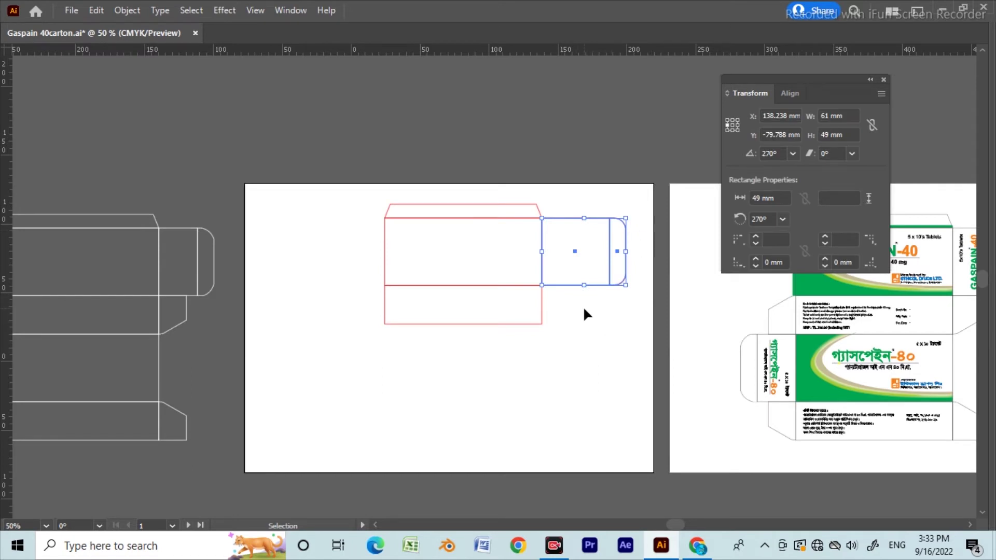
{"action": "left_click_drag", "start_coordinate": [9, 382], "coordinate": [584, 285]}
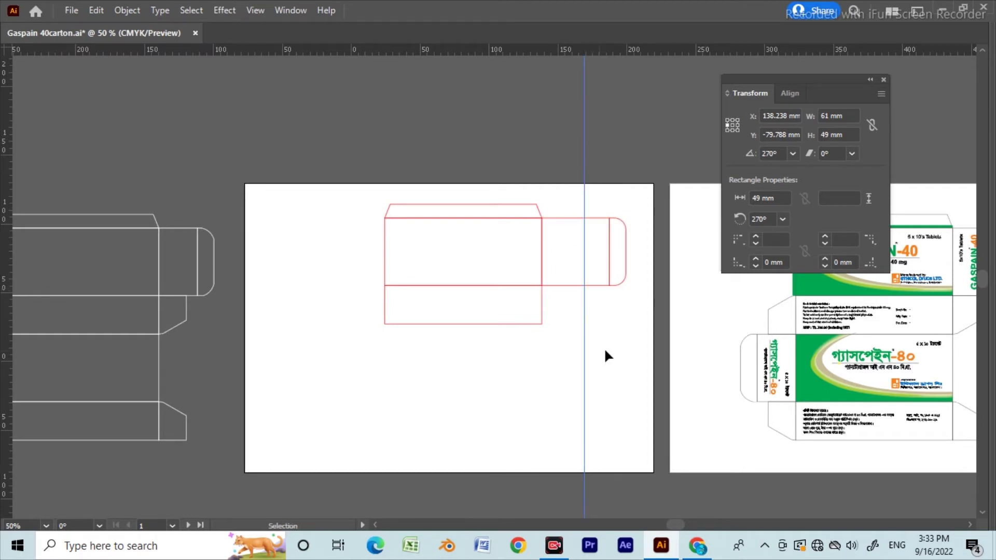
{"action": "left_click_drag", "start_coordinate": [384, 381], "coordinate": [440, 314]}
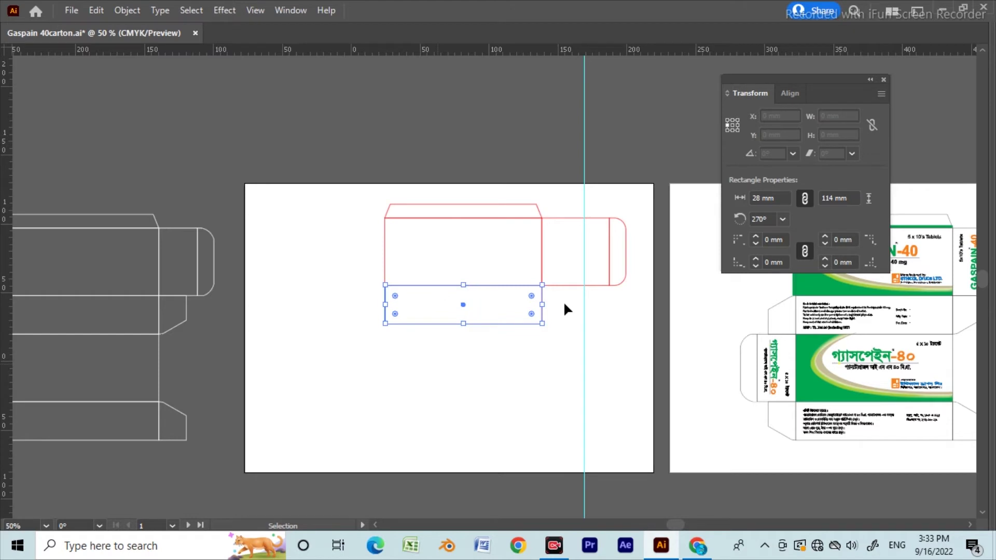
{"action": "left_click_drag", "start_coordinate": [400, 401], "coordinate": [456, 306]}
{"action": "left_click", "coordinate": [432, 400]}
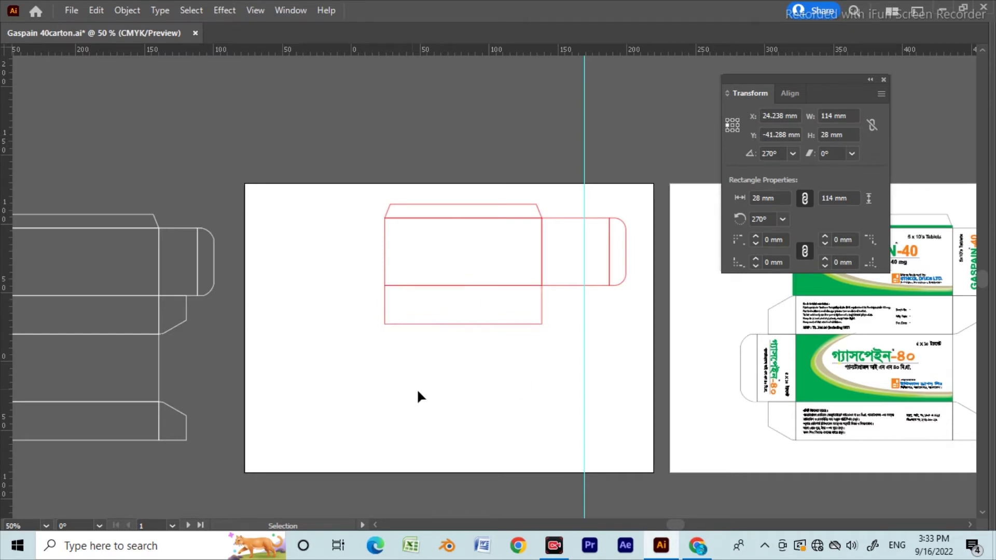
{"action": "left_click_drag", "start_coordinate": [441, 384], "coordinate": [455, 345]}
{"action": "left_click", "coordinate": [486, 371]}
{"action": "left_click_drag", "start_coordinate": [413, 390], "coordinate": [468, 307]}
{"action": "left_click", "coordinate": [463, 375]}
{"action": "left_click_drag", "start_coordinate": [446, 384], "coordinate": [468, 310]}
{"action": "left_click_drag", "start_coordinate": [416, 388], "coordinate": [467, 313]}
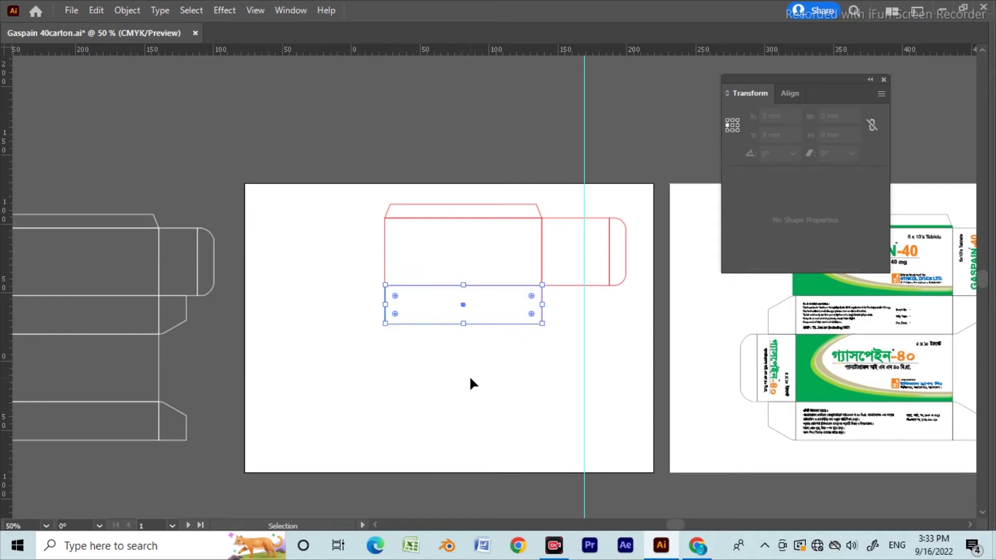
{"action": "left_click", "coordinate": [469, 375]}
{"action": "left_click_drag", "start_coordinate": [431, 380], "coordinate": [456, 312]}
{"action": "left_click_drag", "start_coordinate": [466, 351], "coordinate": [470, 311]}
Place a copy of the red second panel against its right edge and narrow it to the guide, about 30.7 mm wide, as a side flap
{"action": "left_click_drag", "start_coordinate": [455, 383], "coordinate": [481, 306]}
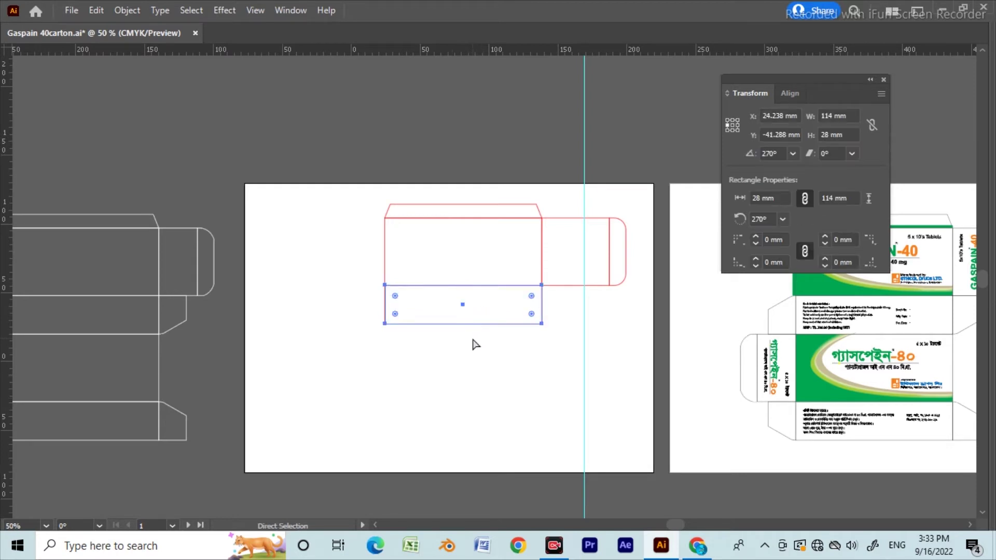
{"action": "key", "text": "a"}
{"action": "key", "text": "v"}
{"action": "left_click_drag", "start_coordinate": [385, 305], "coordinate": [584, 311]}
{"action": "left_click", "coordinate": [527, 379]}
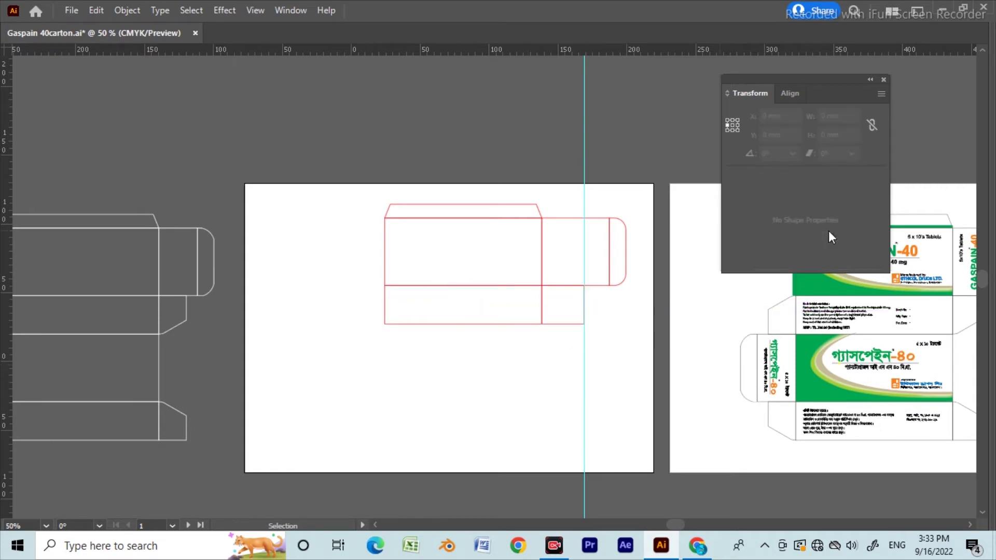
{"action": "left_click", "coordinate": [567, 324]}
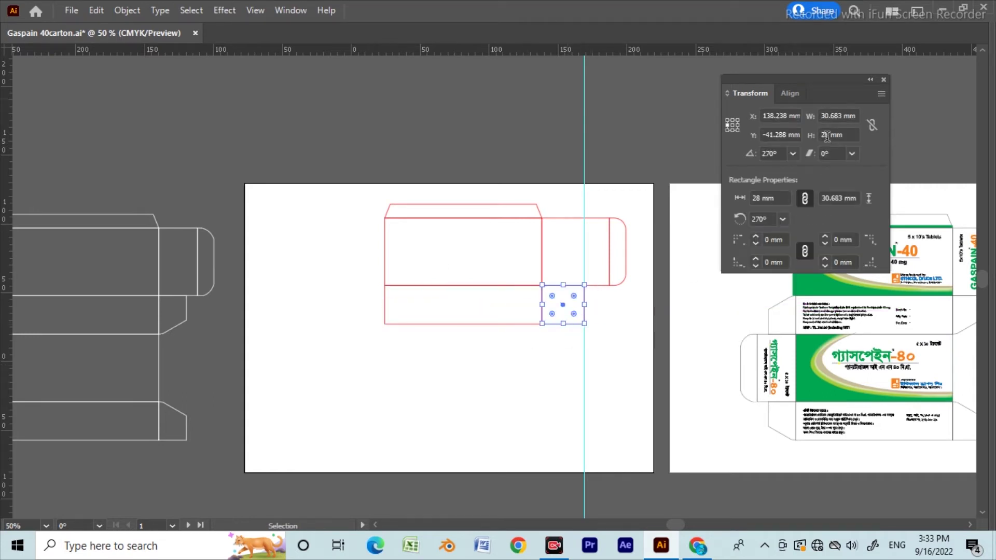
Delete the vertical guide that marks the outer edge of the new side flap
{"action": "left_click_drag", "start_coordinate": [498, 380], "coordinate": [607, 385]}
{"action": "key", "text": "Delete"}
{"action": "left_click_drag", "start_coordinate": [461, 393], "coordinate": [484, 398]}
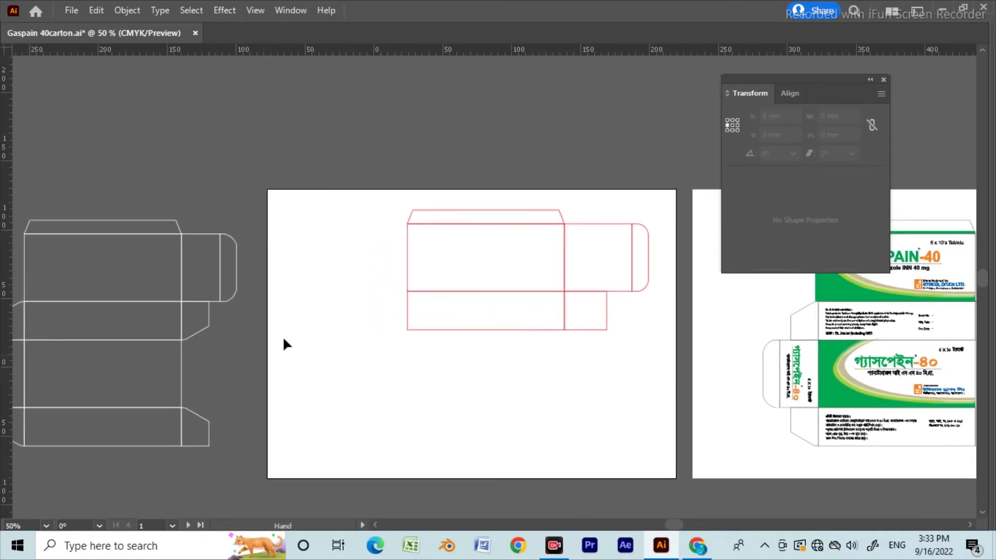
Set the keyboard increment to 5 mm and move the right side flap's lower outer corner up by 5 mm
{"action": "key", "text": "a"}
{"action": "left_click_drag", "start_coordinate": [639, 325], "coordinate": [606, 359]}
{"action": "key", "text": "v"}
{"action": "key", "text": "ctrl+k"}
{"action": "type", "text": "5mm"}
{"action": "key", "text": "Return"}
{"action": "key", "text": "Up"}
{"action": "left_click", "coordinate": [648, 409]}
{"action": "key", "text": "v"}
{"action": "key", "text": "space"}
{"action": "left_click_drag", "start_coordinate": [349, 341], "coordinate": [386, 341]}
{"action": "key", "text": "v"}
{"action": "left_click_drag", "start_coordinate": [631, 325], "coordinate": [632, 327]}
{"action": "left_click", "coordinate": [633, 358]}
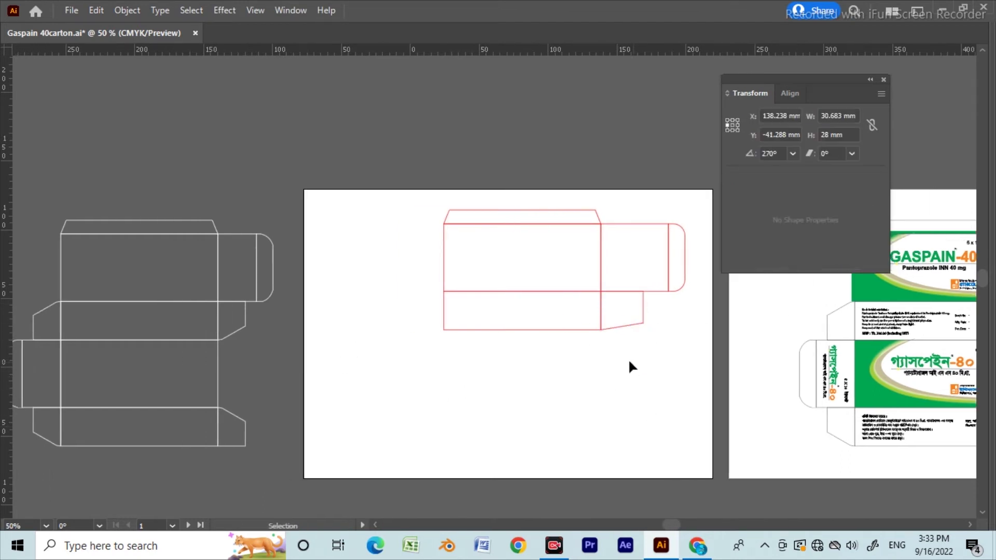
Place a copy of the second panel against its left edge and make it a 28 mm wide side flap
{"action": "left_click_drag", "start_coordinate": [400, 290], "coordinate": [467, 323]}
{"action": "left_click_drag", "start_coordinate": [365, 303], "coordinate": [472, 318]}
{"action": "key", "text": "a"}
{"action": "key", "text": "v"}
{"action": "left_click_drag", "start_coordinate": [601, 311], "coordinate": [406, 297]}
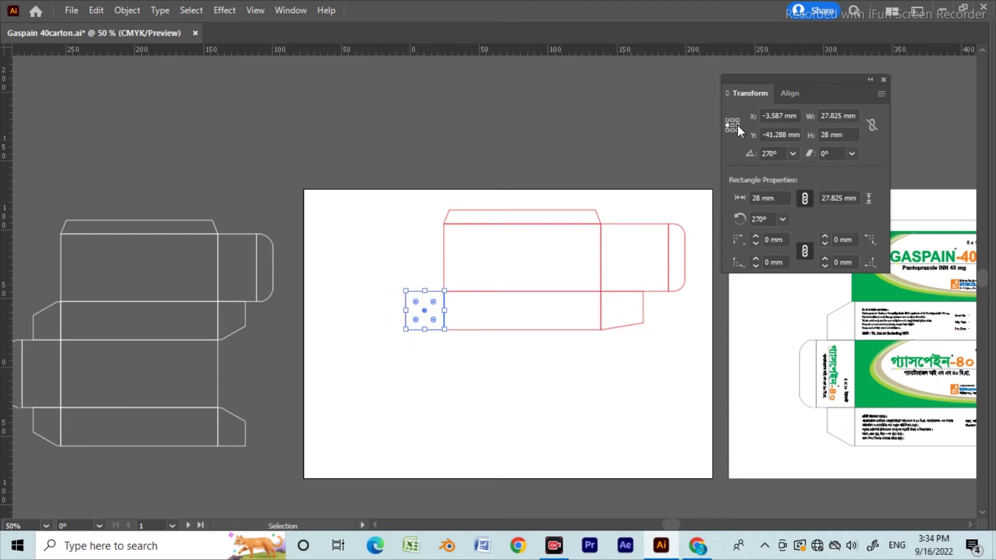
{"action": "left_click", "coordinate": [835, 115]}
{"action": "left_click_drag", "start_coordinate": [821, 116], "coordinate": [857, 115]}
{"action": "type", "text": "28"}
{"action": "key", "text": "Return"}
{"action": "left_click", "coordinate": [629, 375]}
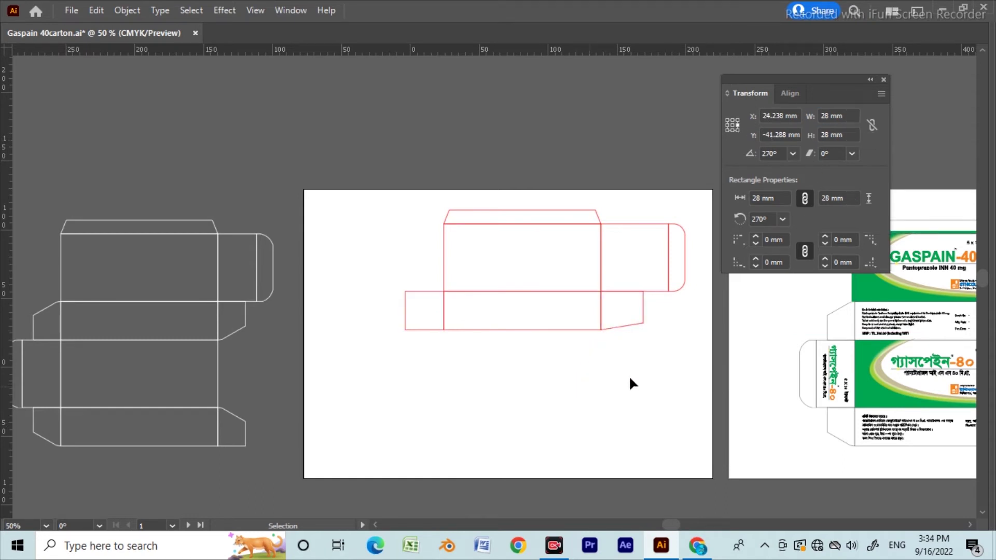
Move the left side flap's upper outer corner down by 5 mm to slope its upper edge
{"action": "key", "text": "a"}
{"action": "left_click_drag", "start_coordinate": [397, 275], "coordinate": [420, 311]}
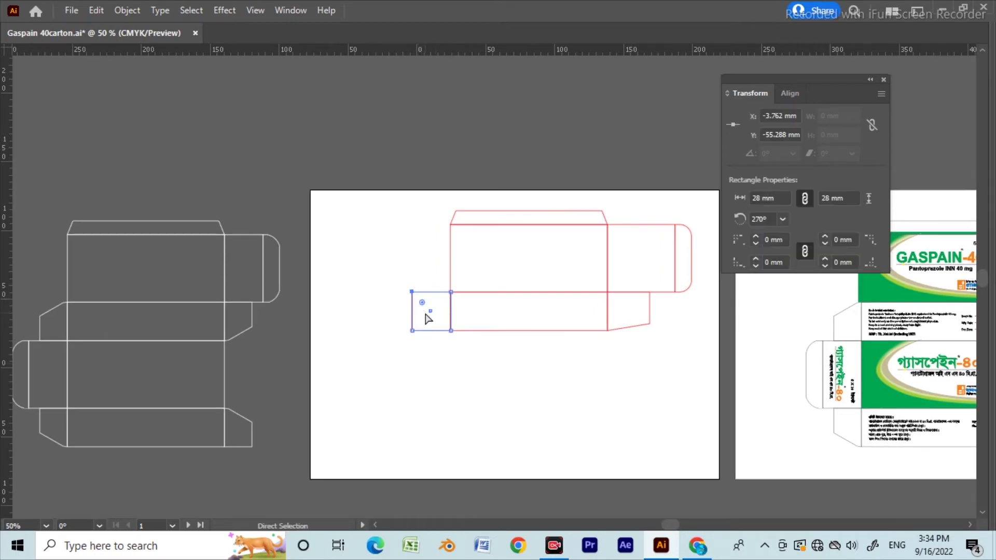
{"action": "left_click", "coordinate": [453, 393]}
{"action": "key", "text": "v"}
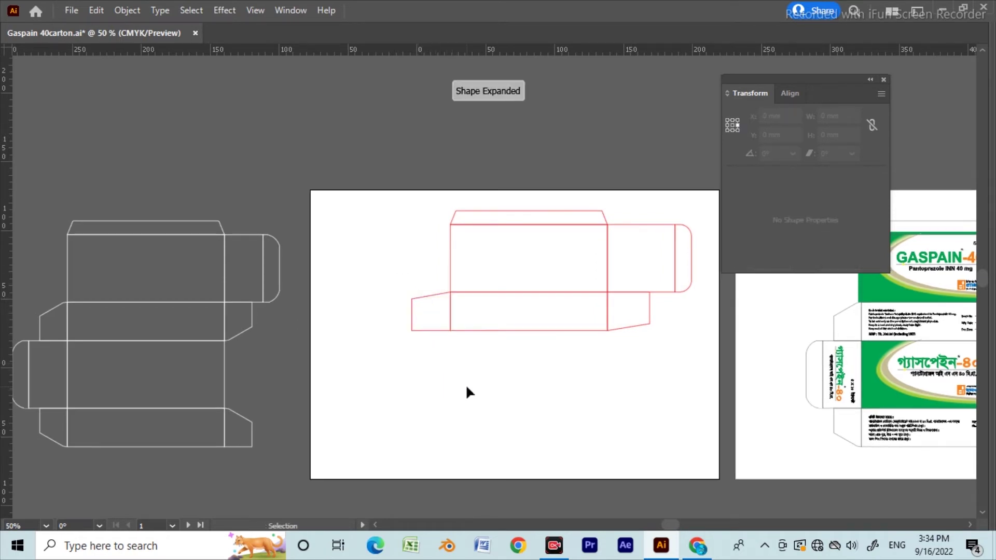
Copy both red panels with their side panel, tuck flap and side flaps 77 mm straight down, leaving out the top glue flap
{"action": "left_click_drag", "start_coordinate": [499, 395], "coordinate": [481, 342]}
{"action": "left_click_drag", "start_coordinate": [342, 210], "coordinate": [680, 371]}
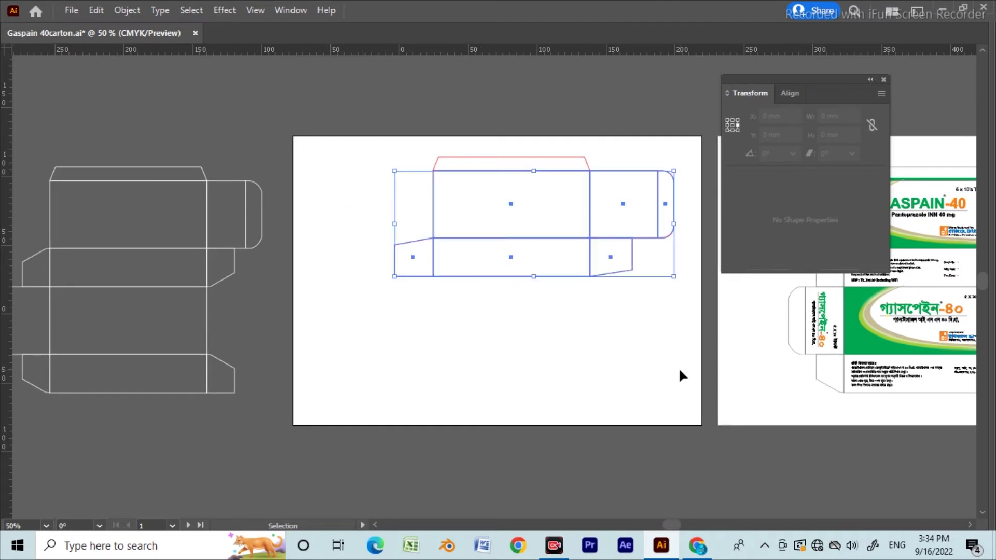
{"action": "mouse_move", "coordinate": [551, 342]}
{"action": "left_mouse_down"}
{"action": "mouse_move", "coordinate": [532, 341]}
{"action": "mouse_move", "coordinate": [545, 333]}
{"action": "left_mouse_up"}
{"action": "left_click_drag", "start_coordinate": [849, 136], "coordinate": [737, 151]}
{"action": "left_click", "coordinate": [618, 310]}
{"action": "left_click_drag", "start_coordinate": [316, 311], "coordinate": [655, 203]}
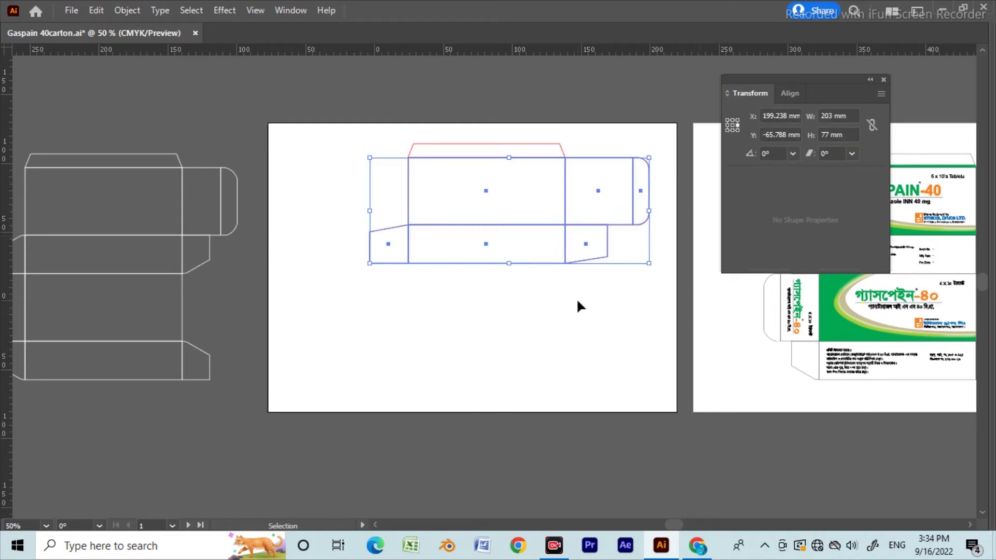
{"action": "key", "text": "Return"}
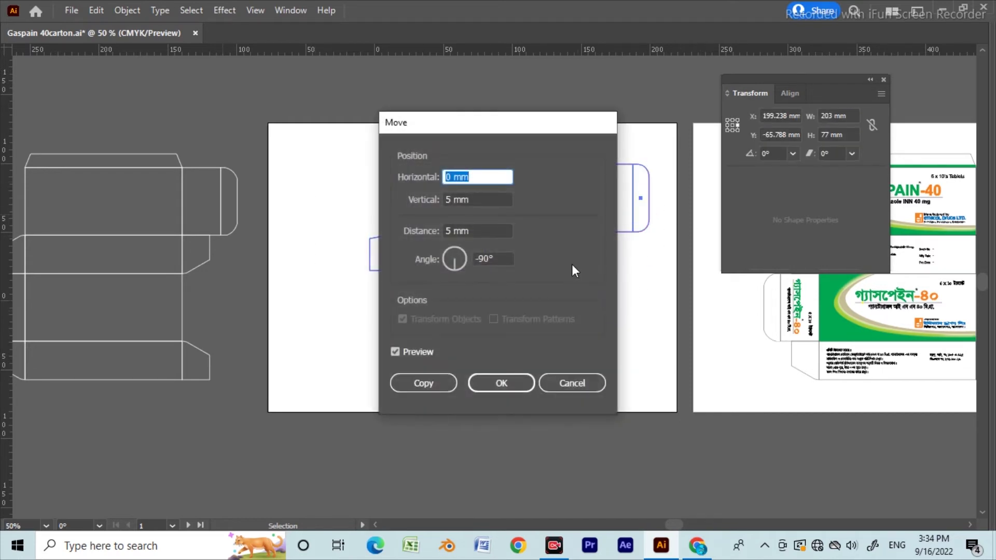
{"action": "type", "text": "0"}
{"action": "key", "text": "Tab"}
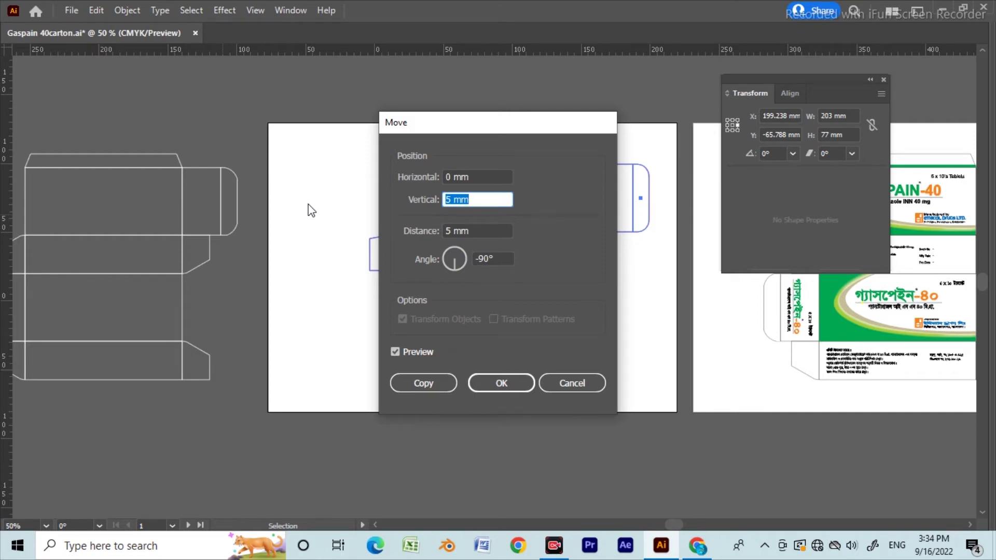
{"action": "type", "text": "77"}
{"action": "key", "text": "Tab"}
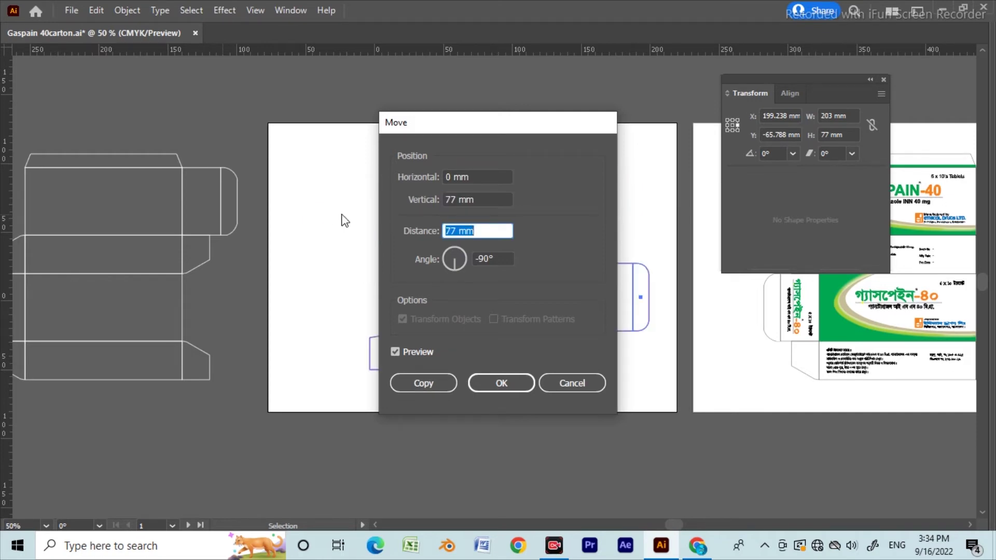
{"action": "key", "text": "Tab"}
{"action": "key", "text": "Tab"}
{"action": "key", "text": "Tab"}
{"action": "key", "text": "Return"}
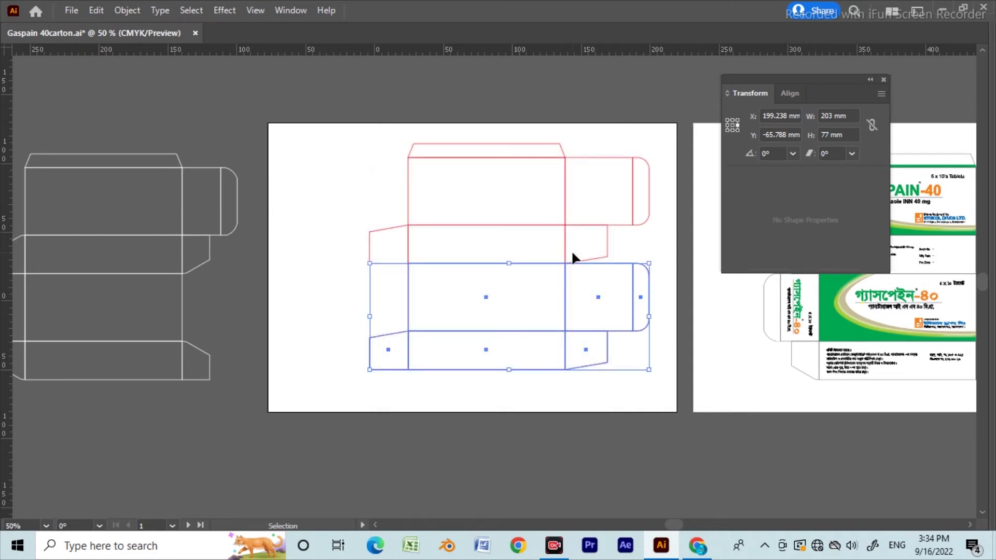
{"action": "left_click", "coordinate": [535, 457]}
{"action": "left_click_drag", "start_coordinate": [613, 429], "coordinate": [594, 424]}
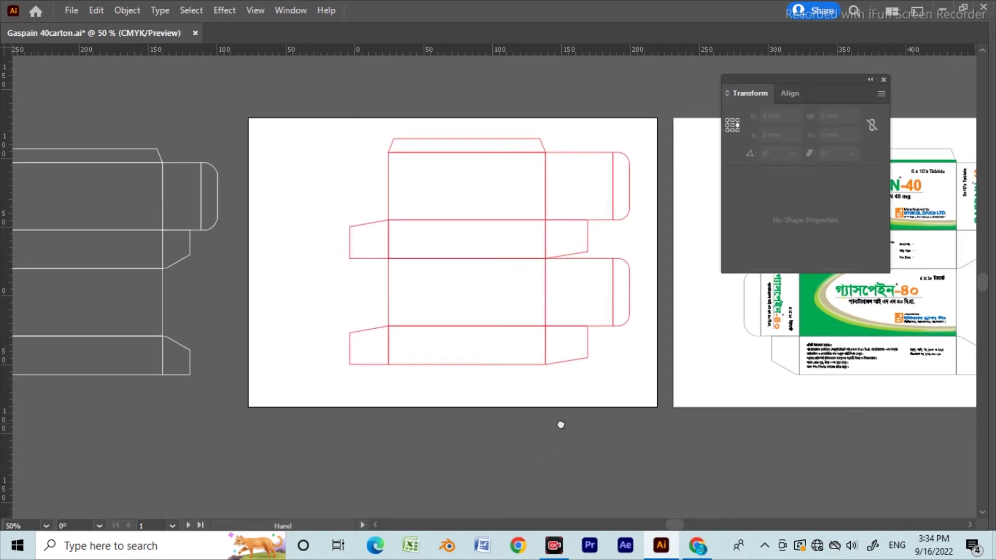
{"action": "key", "text": "ctrl+minus"}
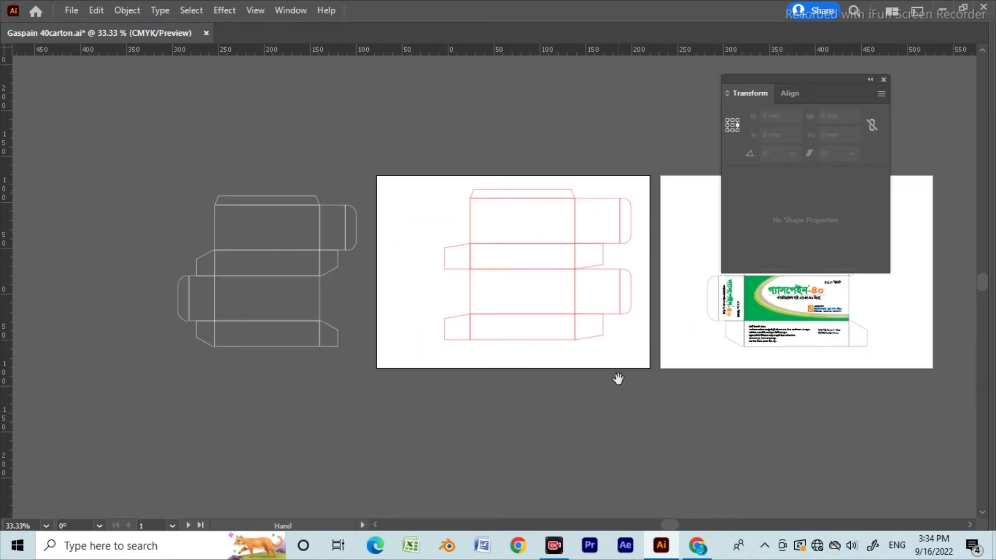
{"action": "left_click_drag", "start_coordinate": [618, 379], "coordinate": [600, 421]}
{"action": "left_click", "coordinate": [573, 336]}
{"action": "key", "text": "Delete"}
{"action": "key", "text": "ctrl+z"}
{"action": "key", "text": "v"}
{"action": "key", "text": "ctrl+plus"}
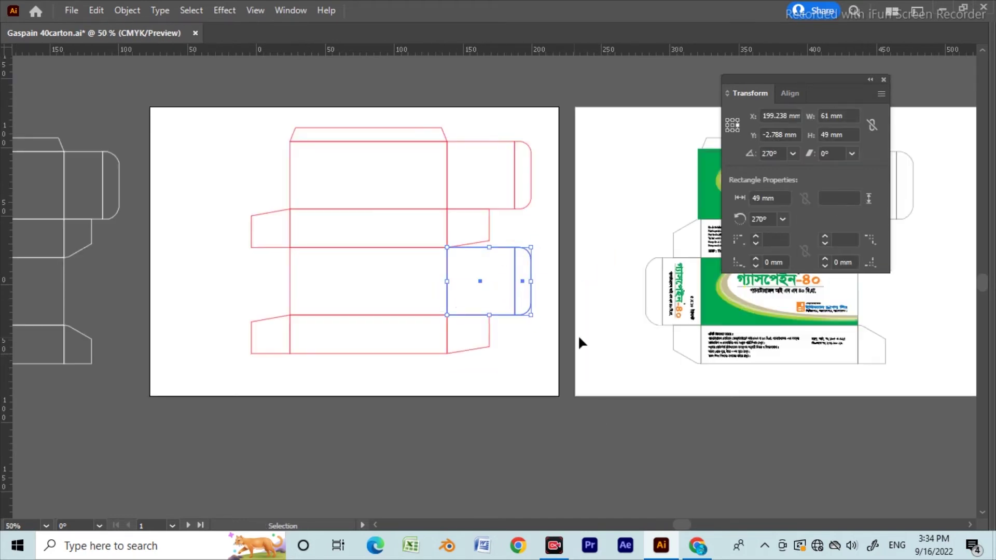
Mirror the lower side panel with its tuck flap to the left edge of the third panel
{"action": "left_click_drag", "start_coordinate": [410, 304], "coordinate": [524, 338]}
{"action": "left_click_drag", "start_coordinate": [599, 318], "coordinate": [357, 326]}
{"action": "key", "text": "o"}
{"action": "key", "text": "Return"}
{"action": "key", "text": "Return"}
{"action": "key", "text": "v"}
{"action": "key", "text": "ctrl+plus"}
{"action": "key", "text": "ctrl+plus"}
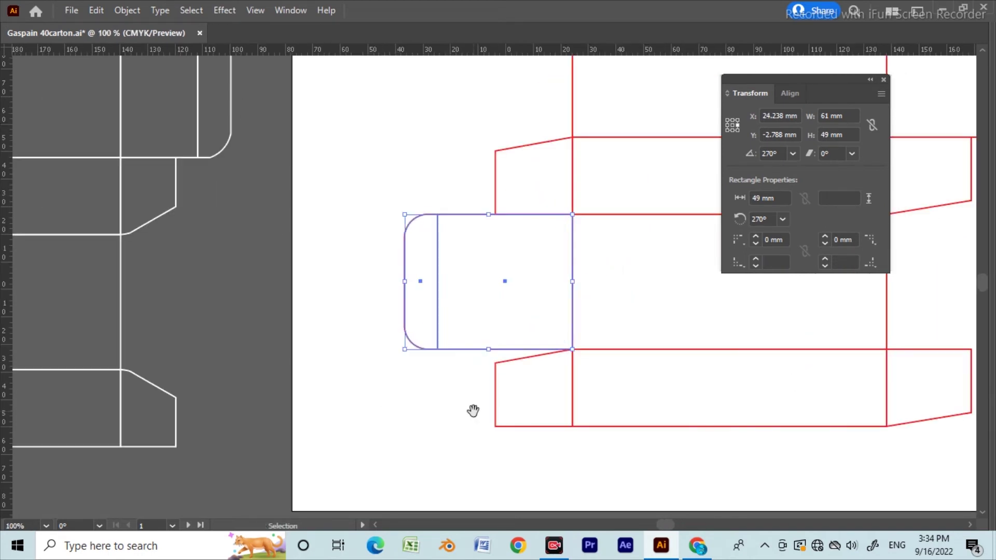
{"action": "left_click_drag", "start_coordinate": [613, 347], "coordinate": [425, 314]}
{"action": "key", "text": "ctrl+minus"}
{"action": "key", "text": "ctrl+minus"}
{"action": "mouse_move", "coordinate": [563, 426]}
{"action": "left_mouse_down"}
{"action": "mouse_move", "coordinate": [453, 433]}
{"action": "mouse_move", "coordinate": [560, 431]}
{"action": "mouse_move", "coordinate": [493, 425]}
{"action": "mouse_move", "coordinate": [579, 418]}
{"action": "left_mouse_up"}
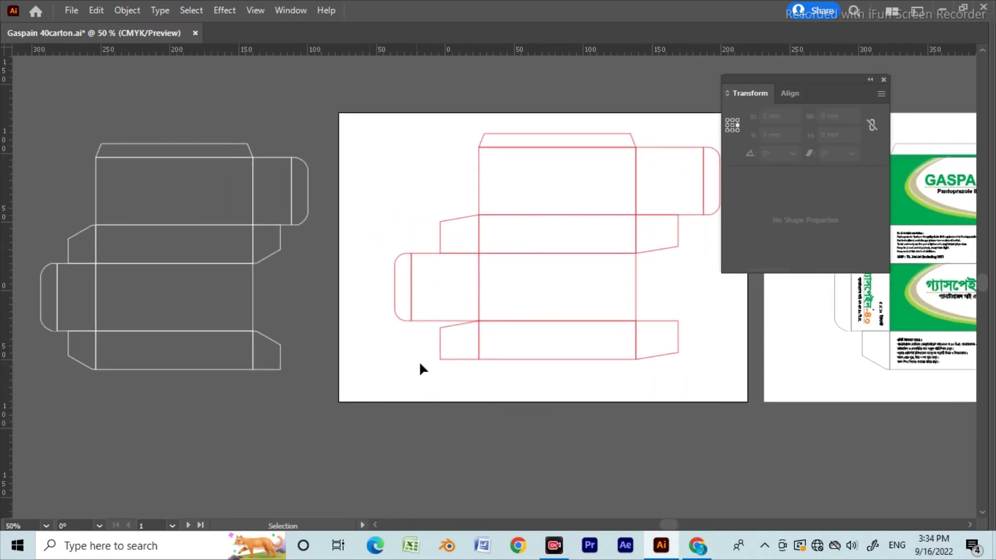
Flip the left side flap of the lowest panel vertically so its sloped edge faces down
{"action": "left_click_drag", "start_coordinate": [449, 372], "coordinate": [450, 364]}
{"action": "left_click", "coordinate": [401, 340]}
{"action": "key", "text": "o"}
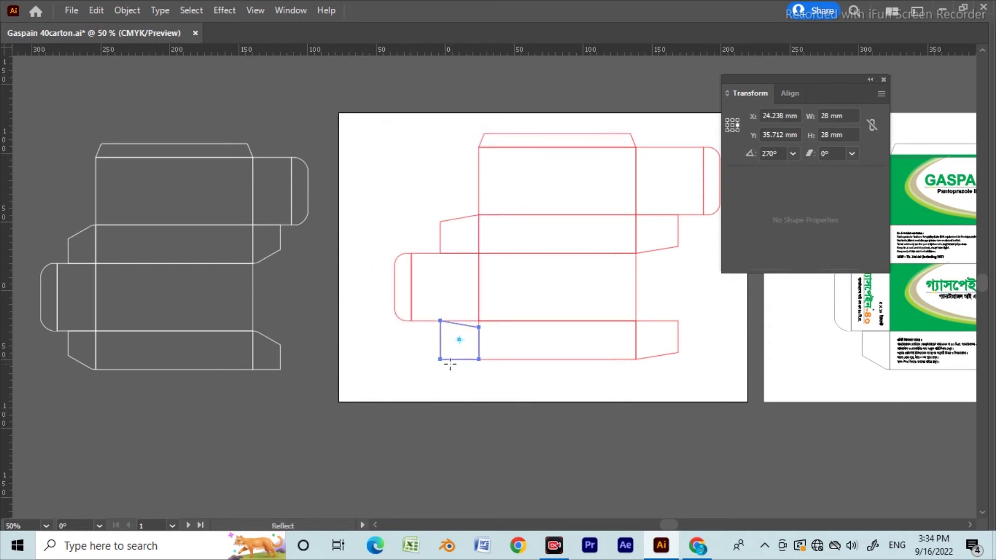
{"action": "key", "text": "r"}
{"action": "left_click_drag", "start_coordinate": [503, 340], "coordinate": [308, 358]}
{"action": "key", "text": "v"}
{"action": "left_click", "coordinate": [580, 441]}
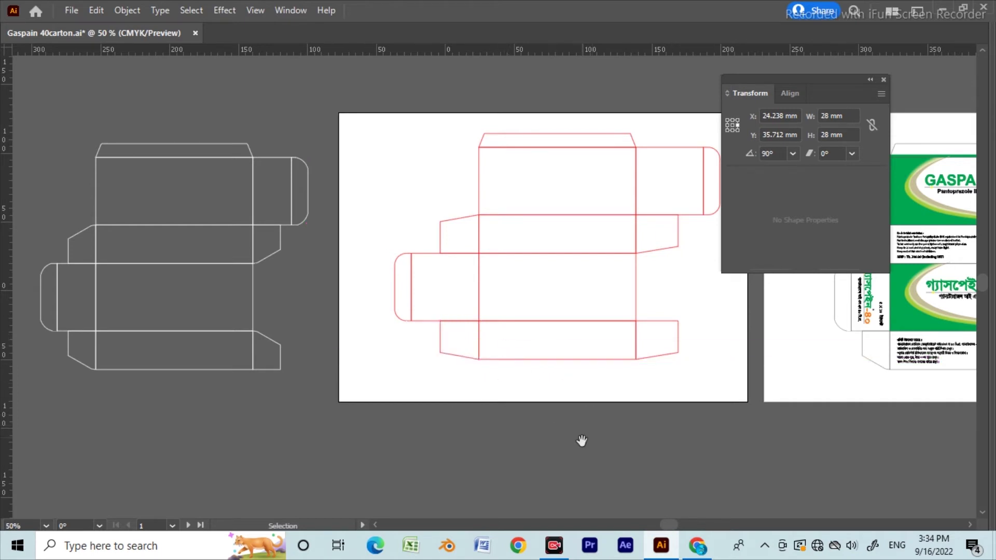
Flip the right side flap of the lowest panel vertically so its sloped edge faces up
{"action": "left_click", "coordinate": [658, 369]}
{"action": "key", "text": "r"}
{"action": "left_click_drag", "start_coordinate": [678, 350], "coordinate": [605, 373]}
{"action": "key", "text": "v"}
{"action": "left_click", "coordinate": [593, 440]}
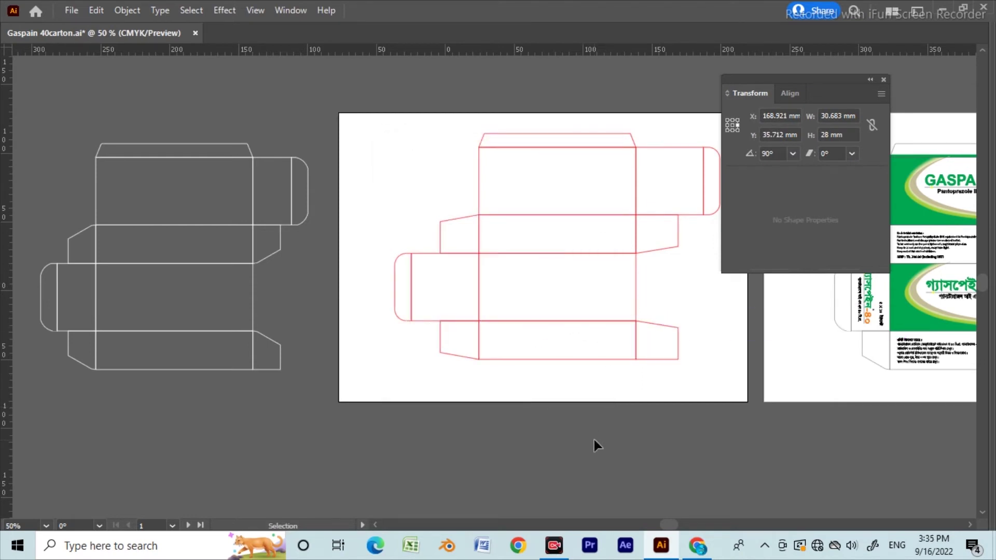
Select the whole red carton outline and move it to the middle of the first artboard
{"action": "key", "text": "space"}
{"action": "left_click_drag", "start_coordinate": [681, 413], "coordinate": [642, 410]}
{"action": "key", "text": "ctrl+minus"}
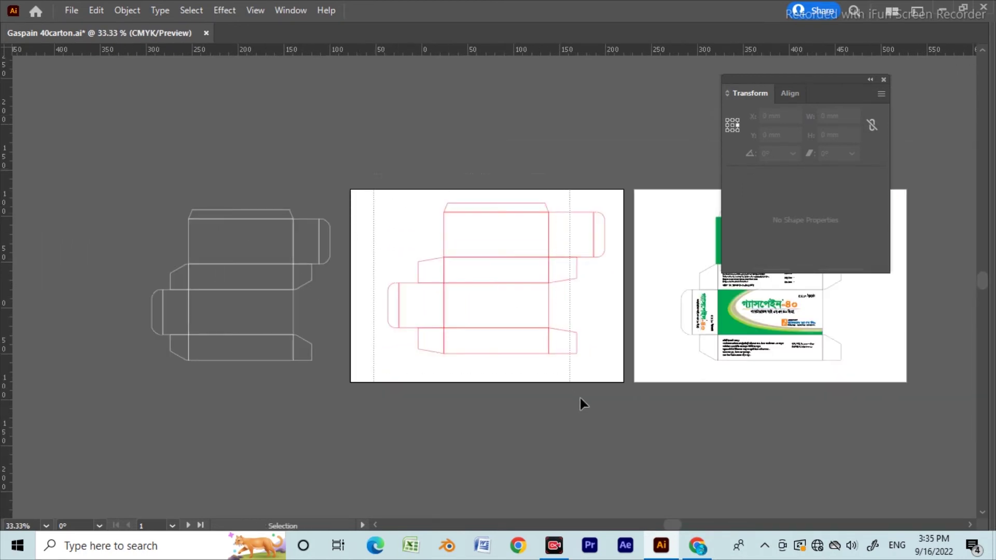
{"action": "left_click_drag", "start_coordinate": [326, 384], "coordinate": [332, 388]}
{"action": "left_click", "coordinate": [672, 434]}
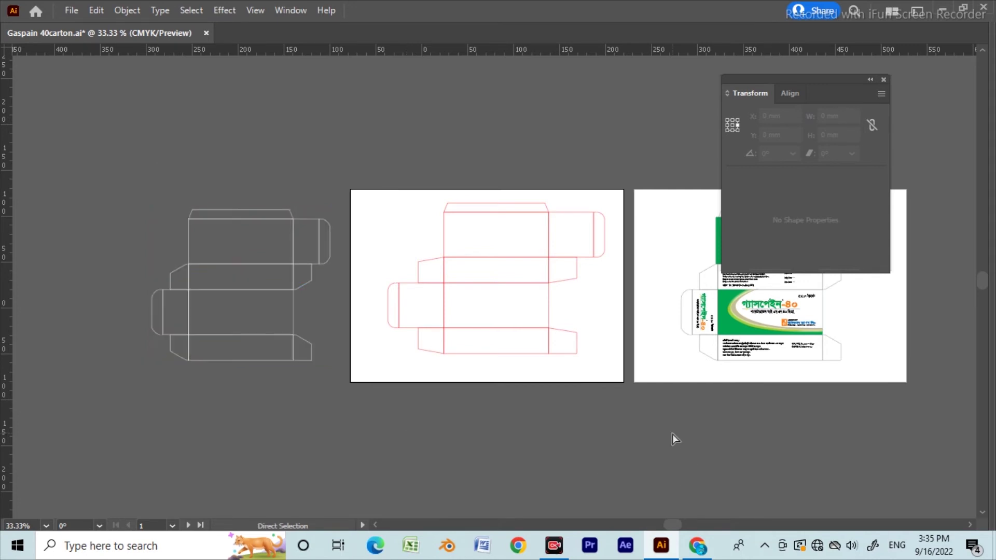
{"action": "key", "text": "ctrl+plus"}
{"action": "left_click_drag", "start_coordinate": [590, 433], "coordinate": [508, 436]}
{"action": "left_click_drag", "start_coordinate": [524, 381], "coordinate": [571, 457]}
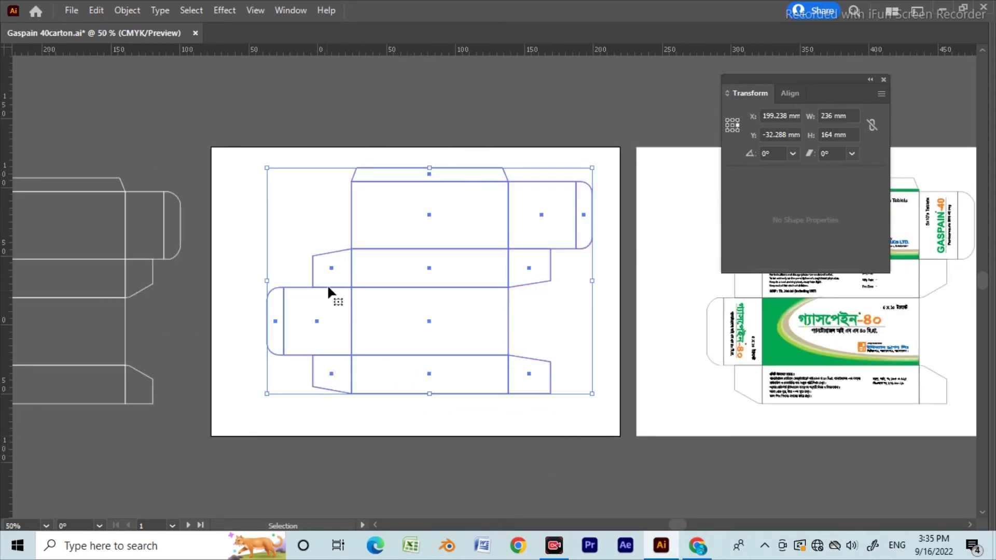
{"action": "left_click_drag", "start_coordinate": [316, 291], "coordinate": [306, 278]}
{"action": "left_click_drag", "start_coordinate": [257, 167], "coordinate": [612, 436]}
{"action": "left_click_drag", "start_coordinate": [439, 287], "coordinate": [423, 292]}
{"action": "left_click", "coordinate": [438, 449]}
Select the whole red outline and check its overall width and height and its position on the artboard
{"action": "key", "text": "space"}
{"action": "left_click_drag", "start_coordinate": [372, 471], "coordinate": [438, 466]}
{"action": "left_click_drag", "start_coordinate": [258, 443], "coordinate": [302, 438]}
{"action": "left_click_drag", "start_coordinate": [482, 460], "coordinate": [422, 458]}
{"action": "left_click_drag", "start_coordinate": [273, 131], "coordinate": [641, 421]}
{"action": "left_click", "coordinate": [593, 464]}
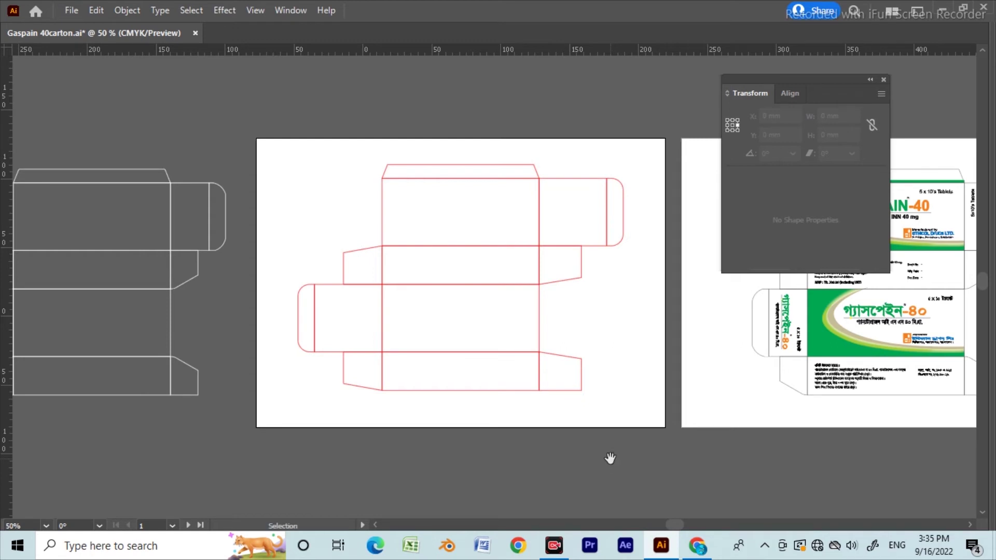
{"action": "left_click_drag", "start_coordinate": [282, 133], "coordinate": [645, 422]}
{"action": "left_click_drag", "start_coordinate": [277, 138], "coordinate": [650, 428]}
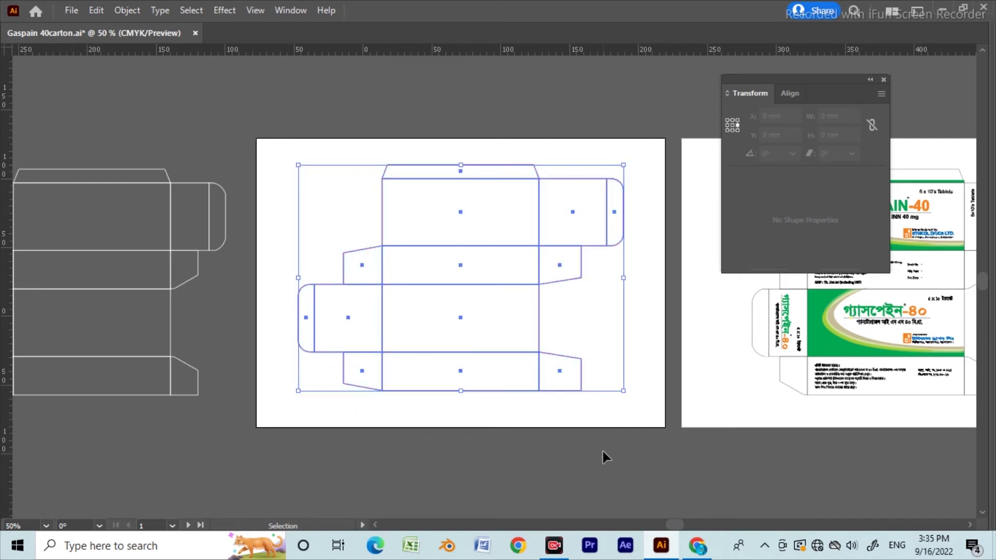
{"action": "left_click", "coordinate": [318, 167]}
{"action": "left_click_drag", "start_coordinate": [298, 138], "coordinate": [581, 441]}
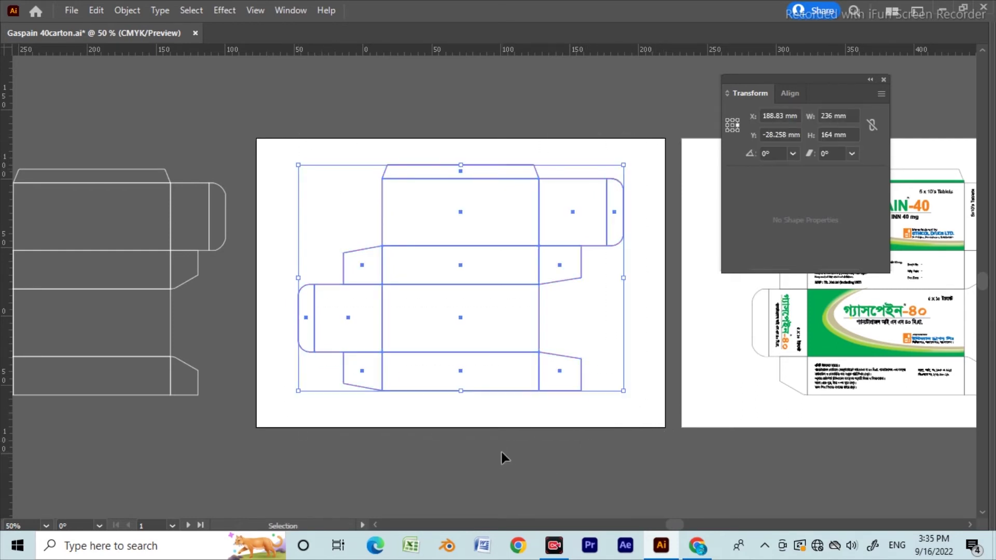
{"action": "scroll", "coordinate": [571, 430], "scroll_direction": "right", "scroll_amount": 2}
{"action": "left_click", "coordinate": [572, 430]}
{"action": "left_click_drag", "start_coordinate": [536, 396], "coordinate": [559, 449]}
{"action": "left_click", "coordinate": [559, 464]}
{"action": "key", "text": "space"}
{"action": "left_click_drag", "start_coordinate": [596, 420], "coordinate": [560, 413]}
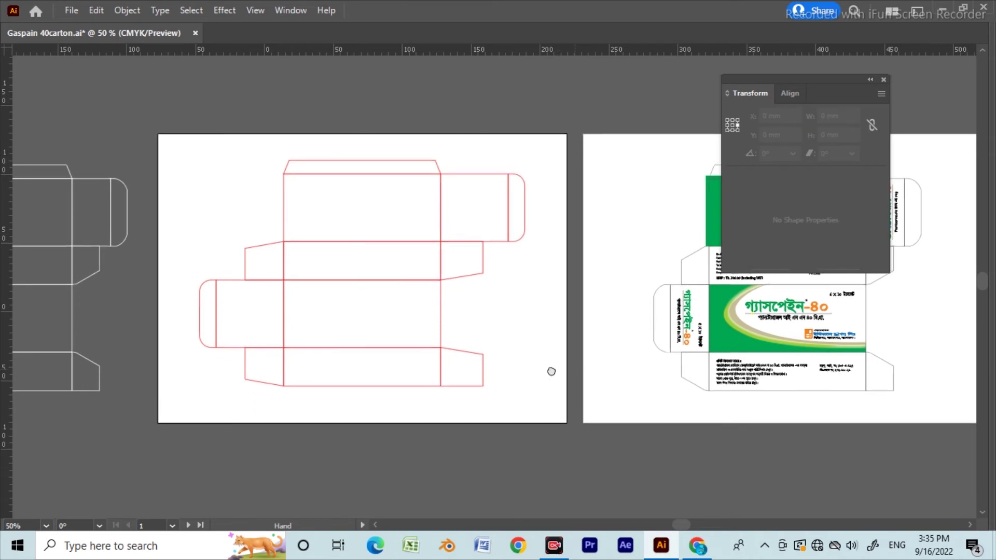
Delete the white reference dieline beside the first artboard, including its leftover rounded flap
{"action": "scroll", "coordinate": [609, 429], "scroll_direction": "left", "scroll_amount": 6}
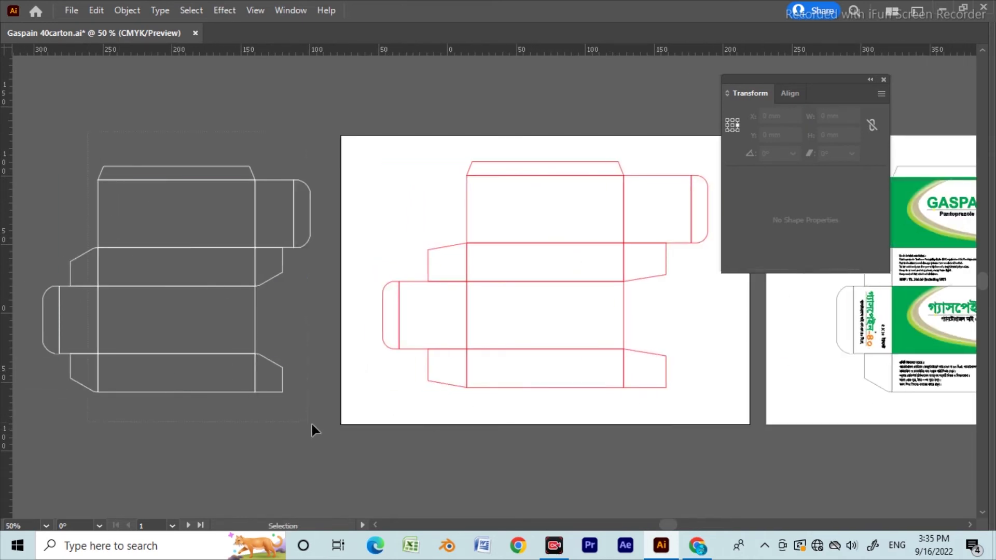
{"action": "left_click_drag", "start_coordinate": [313, 425], "coordinate": [312, 424]}
{"action": "key", "text": "Delete"}
{"action": "left_click_drag", "start_coordinate": [64, 221], "coordinate": [74, 395]}
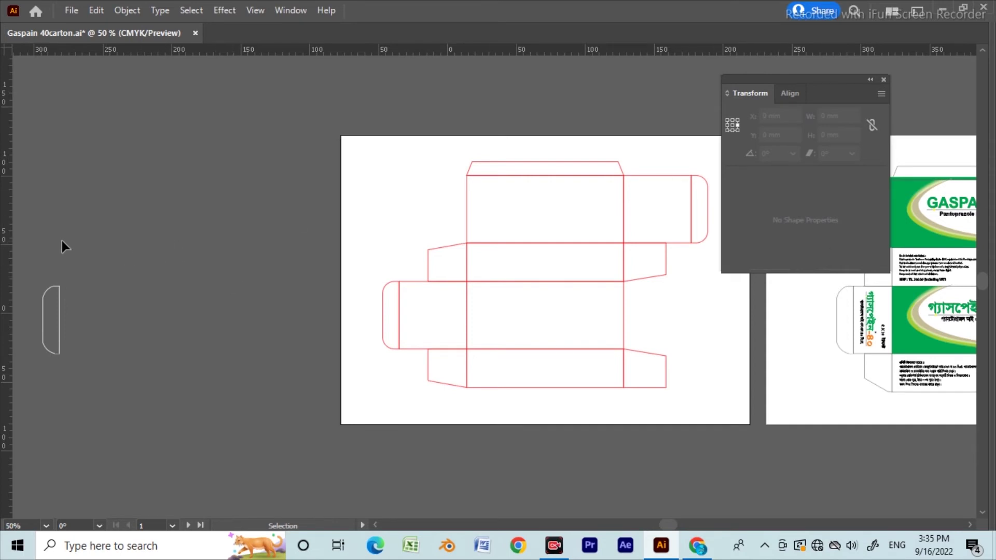
{"action": "left_click_drag", "start_coordinate": [108, 417], "coordinate": [105, 422]}
{"action": "key", "text": "Delete"}
Inspect the red carton's panel and flap lines in outline view, and return to the preview display
{"action": "key", "text": "space"}
{"action": "left_click_drag", "start_coordinate": [514, 288], "coordinate": [401, 300]}
{"action": "key", "text": "ctrl+y"}
{"action": "key", "text": "a"}
{"action": "key", "text": "ctrl+1"}
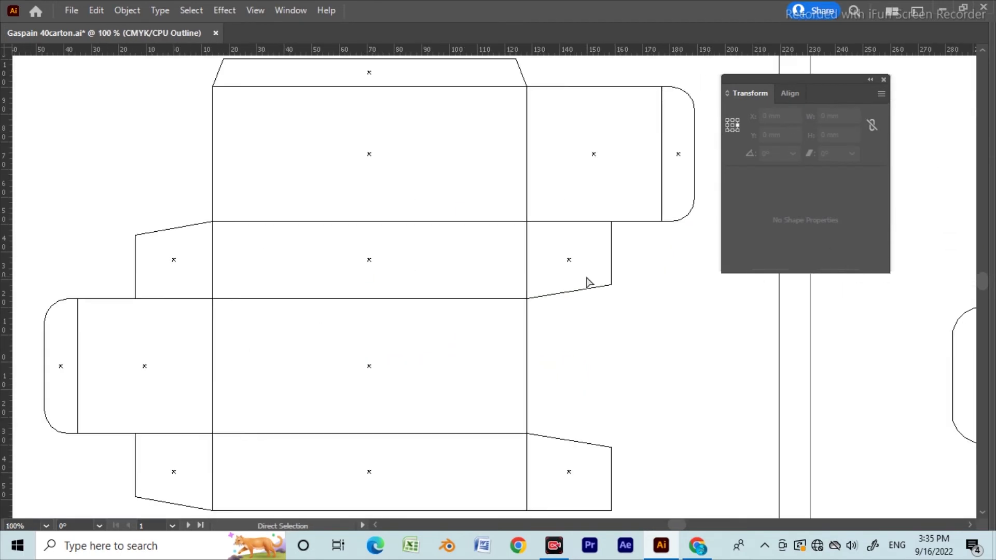
{"action": "left_click_drag", "start_coordinate": [341, 186], "coordinate": [364, 279]}
{"action": "left_click_drag", "start_coordinate": [423, 366], "coordinate": [386, 237]}
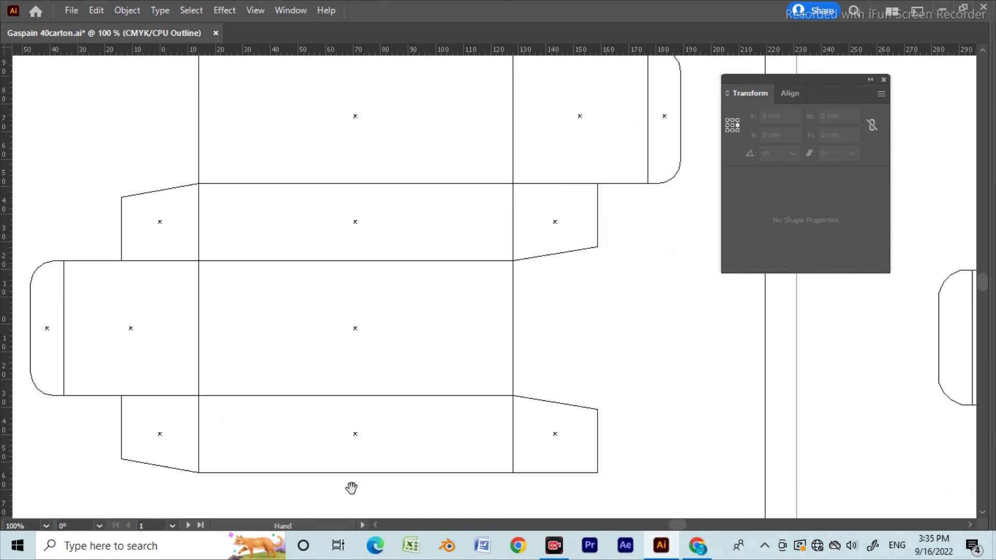
{"action": "key", "text": "space"}
{"action": "left_click_drag", "start_coordinate": [263, 292], "coordinate": [291, 349]}
{"action": "left_click_drag", "start_coordinate": [365, 340], "coordinate": [366, 426]}
{"action": "mouse_move", "coordinate": [474, 373]}
{"action": "left_mouse_down"}
{"action": "mouse_move", "coordinate": [473, 404]}
{"action": "mouse_move", "coordinate": [469, 326]}
{"action": "left_mouse_up"}
{"action": "left_click_drag", "start_coordinate": [425, 402], "coordinate": [429, 329]}
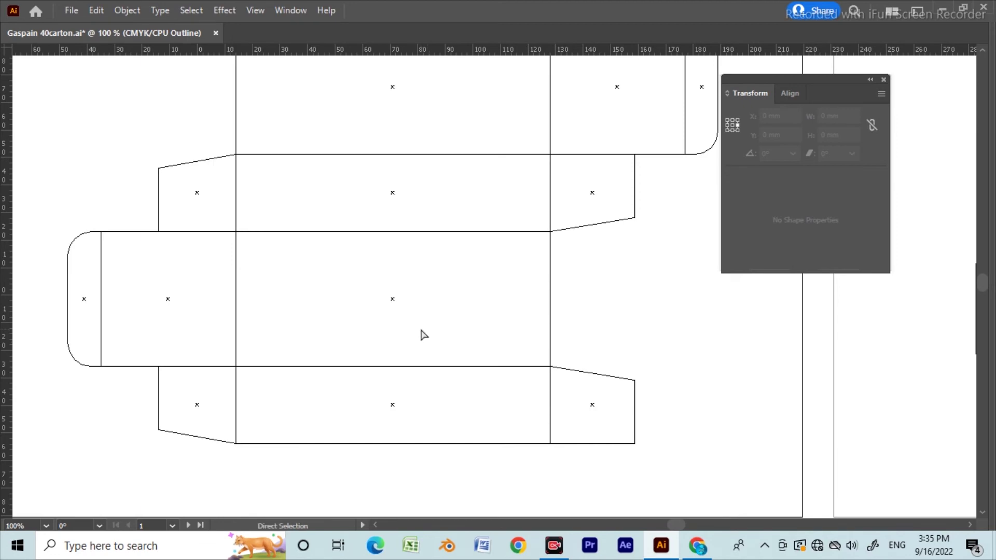
{"action": "key", "text": "ctrl+y"}
{"action": "key", "text": "ctrl+minus"}
{"action": "key", "text": "ctrl+minus"}
Hide the floating Transform panel and ungroup the complete Gaspain-40 carton artwork on the second artboard
{"action": "key", "text": "space"}
{"action": "left_click_drag", "start_coordinate": [511, 307], "coordinate": [505, 336]}
{"action": "key", "text": "Tab"}
{"action": "key", "text": "Tab"}
{"action": "key", "text": "space"}
{"action": "left_click_drag", "start_coordinate": [676, 279], "coordinate": [594, 284]}
{"action": "left_click", "coordinate": [716, 209]}
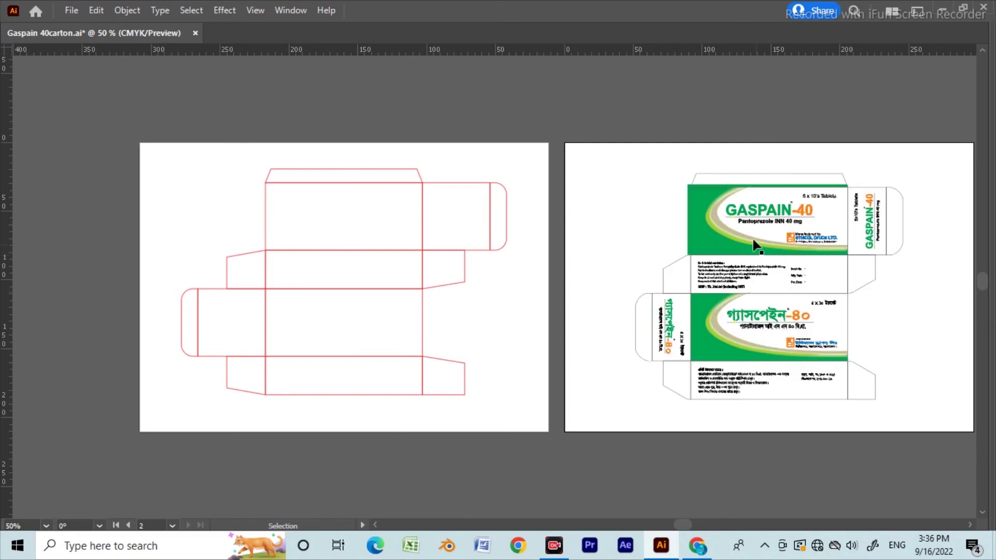
{"action": "left_click", "coordinate": [707, 214]}
{"action": "right_click", "coordinate": [705, 209]}
{"action": "left_click", "coordinate": [746, 330]}
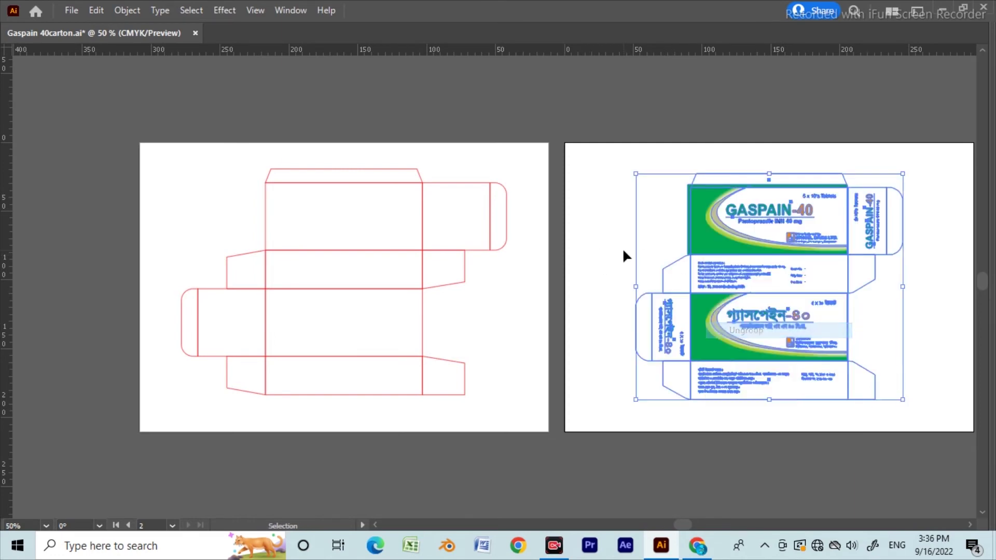
Select the original thin dieline around the artwork on the second artboard and lock it
{"action": "left_click", "coordinate": [732, 237]}
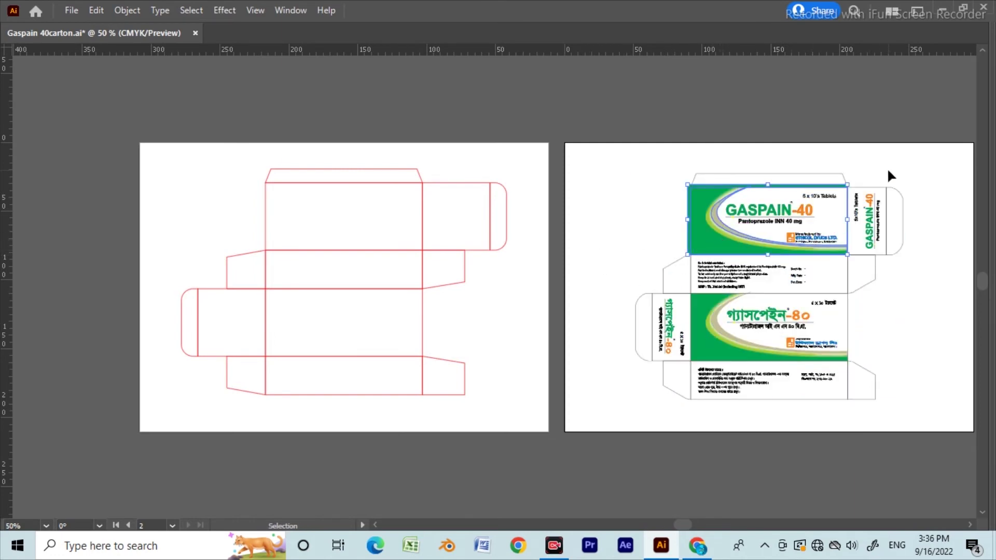
{"action": "left_click_drag", "start_coordinate": [898, 193], "coordinate": [900, 191]}
{"action": "key", "text": "ctrl+2"}
Select the English GASPAIN-40 front artwork with its side flap text and move both onto the red outline's uppermost main panel
{"action": "left_click_drag", "start_coordinate": [664, 182], "coordinate": [885, 253]}
{"action": "key", "text": "Delete"}
{"action": "key", "text": "ctrl+z"}
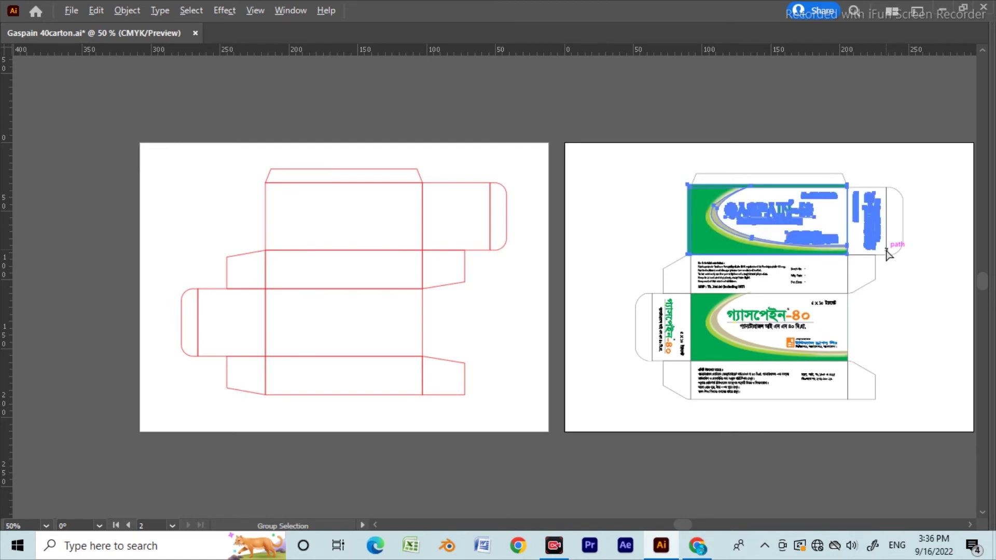
{"action": "left_click_drag", "start_coordinate": [656, 228], "coordinate": [705, 246]}
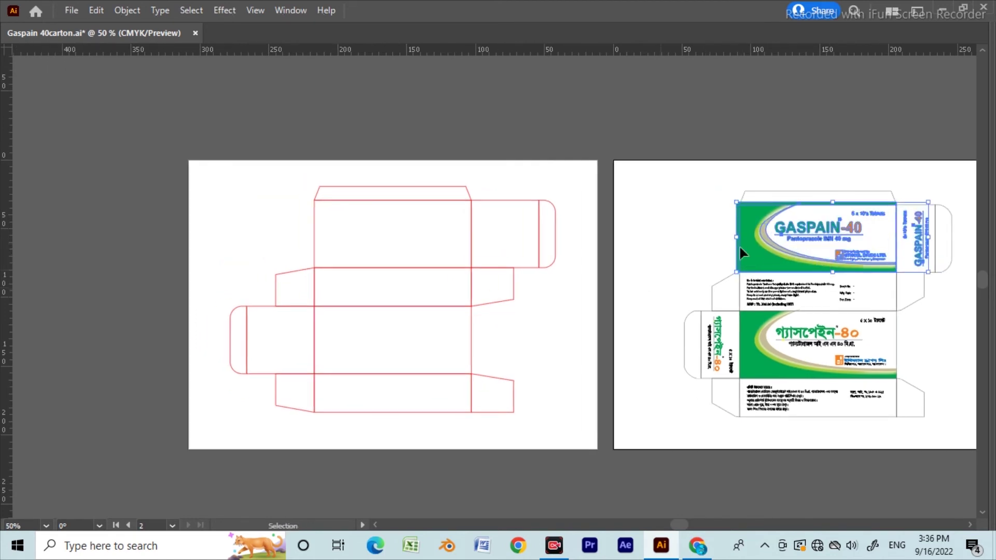
{"action": "left_click_drag", "start_coordinate": [756, 238], "coordinate": [324, 291]}
Scale the English front artwork to fit the red top panel and adjust the side flap text's position
{"action": "key", "text": "ctrl+plus"}
{"action": "key", "text": "ctrl+plus"}
{"action": "key", "text": "ctrl+plus"}
{"action": "key", "text": "ctrl+equal"}
{"action": "key", "text": "space"}
{"action": "left_click_drag", "start_coordinate": [166, 188], "coordinate": [279, 251]}
{"action": "key", "text": "ctrl+minus"}
{"action": "key", "text": "ctrl+minus"}
{"action": "key", "text": "a"}
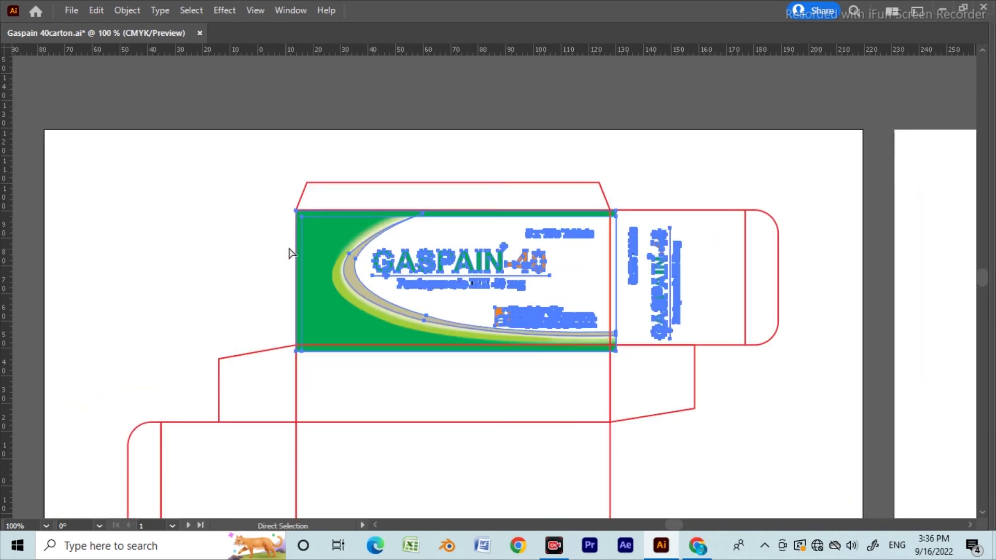
{"action": "key", "text": "v"}
{"action": "left_click_drag", "start_coordinate": [680, 351], "coordinate": [662, 344]}
{"action": "mouse_move", "coordinate": [666, 278]}
{"action": "left_mouse_down"}
{"action": "mouse_move", "coordinate": [643, 278]}
{"action": "mouse_move", "coordinate": [676, 278]}
{"action": "left_mouse_up"}
{"action": "left_click", "coordinate": [763, 401]}
{"action": "left_click_drag", "start_coordinate": [742, 397], "coordinate": [652, 341]}
Move the English tablet information text from the second artboard onto the red outline's narrow panel below the front artwork
{"action": "key", "text": "ctrl+minus"}
{"action": "key", "text": "ctrl+minus"}
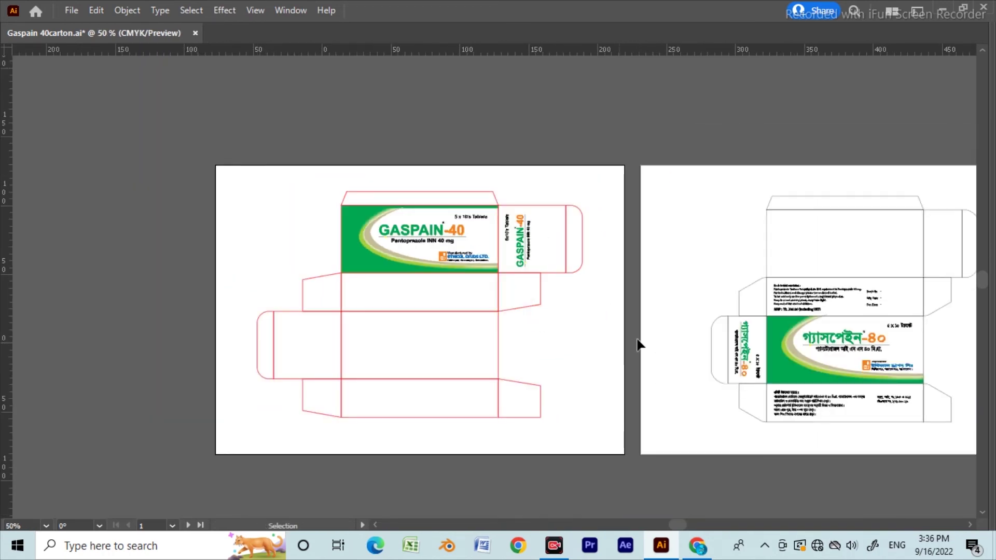
{"action": "left_click_drag", "start_coordinate": [674, 305], "coordinate": [547, 247]}
{"action": "left_click", "coordinate": [726, 250]}
{"action": "left_click_drag", "start_coordinate": [674, 237], "coordinate": [248, 236]}
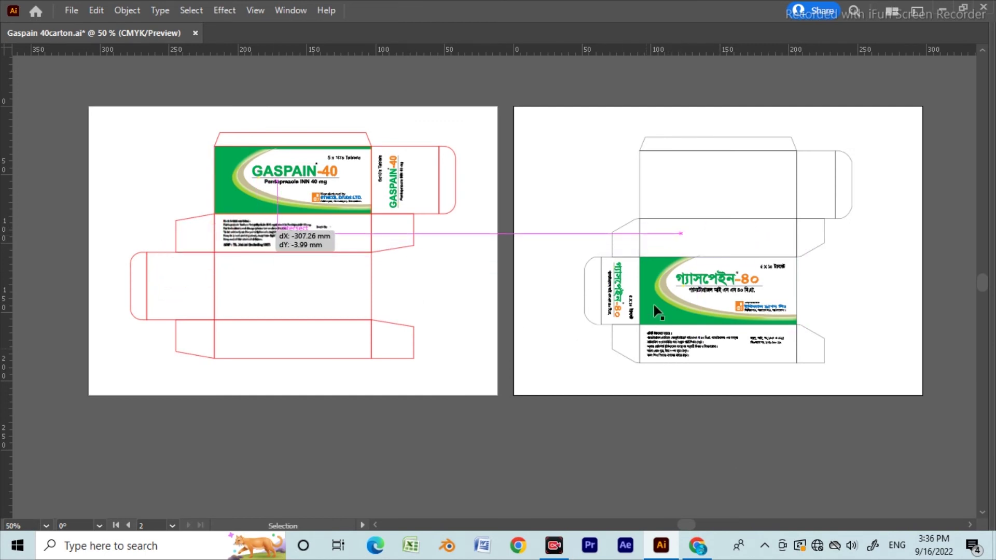
Select the Bengali front artwork with its side flap text and move both onto the red outline's third main panel
{"action": "left_click_drag", "start_coordinate": [518, 340], "coordinate": [551, 344]}
{"action": "left_click", "coordinate": [707, 303]}
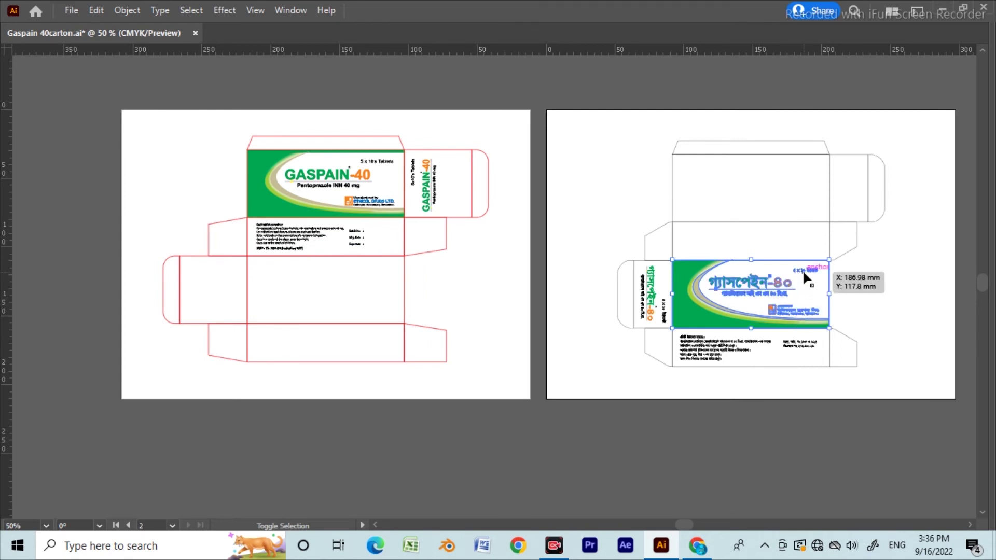
{"action": "key", "text": "ctrl+3"}
{"action": "key", "text": "ctrl+alt+3"}
{"action": "key", "text": "v"}
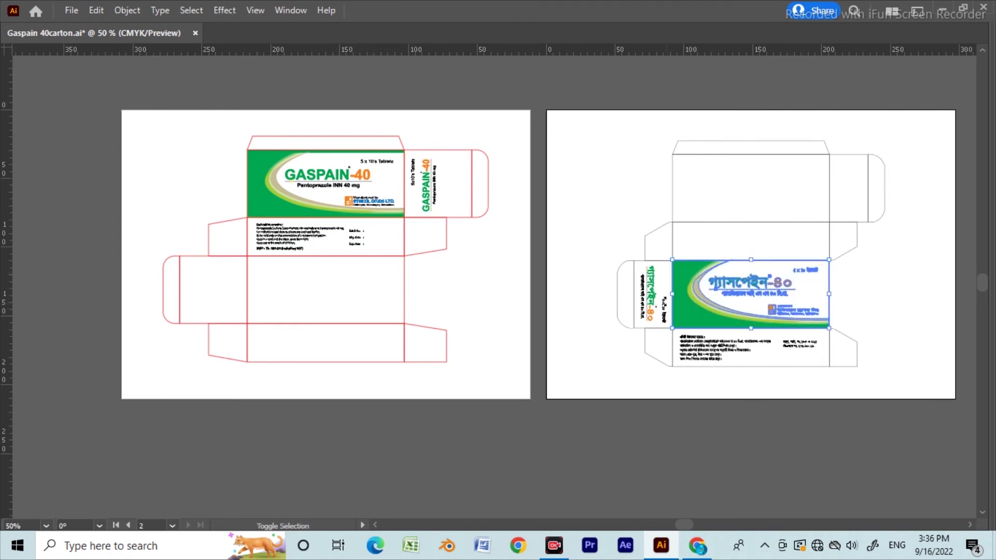
{"action": "left_click_drag", "start_coordinate": [706, 305], "coordinate": [278, 296]}
Resize the Bengali artwork to meet the red panel's right edge and bring its overall upper edge to the fold line
{"action": "key", "text": "ctrl+plus"}
{"action": "key", "text": "ctrl+plus"}
{"action": "left_click_drag", "start_coordinate": [495, 300], "coordinate": [447, 294]}
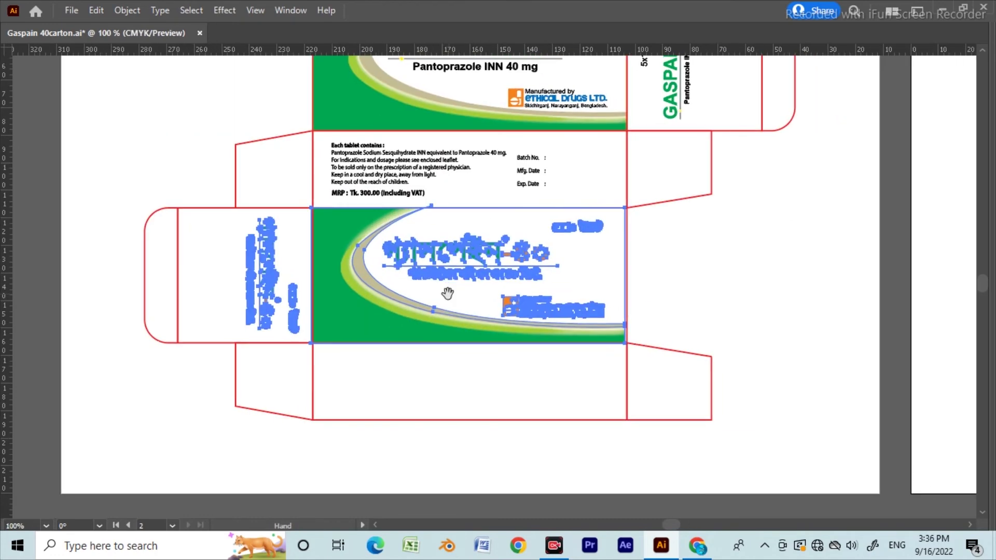
{"action": "left_click_drag", "start_coordinate": [570, 255], "coordinate": [642, 357]}
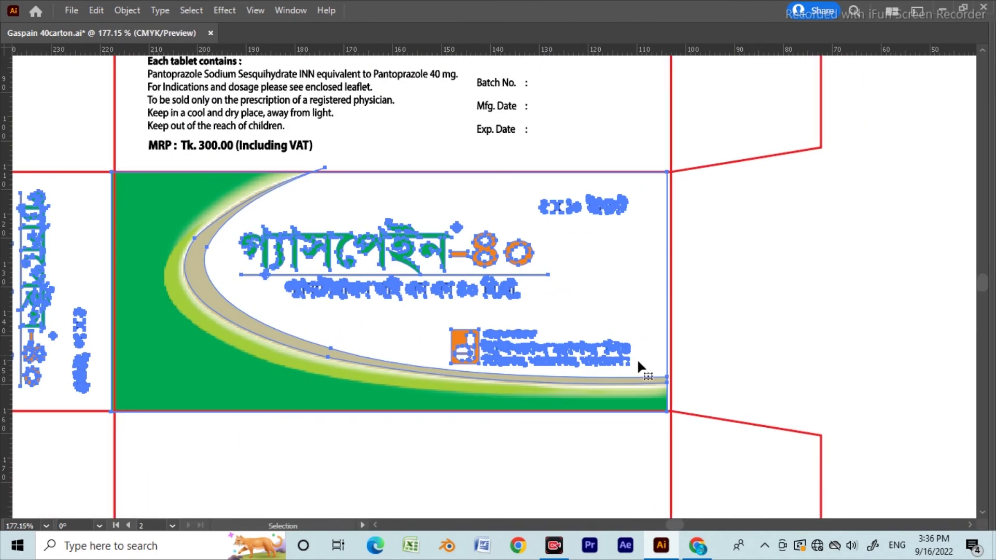
{"action": "left_click_drag", "start_coordinate": [671, 291], "coordinate": [676, 290]}
{"action": "key", "text": "ctrl+z"}
{"action": "left_click_drag", "start_coordinate": [335, 169], "coordinate": [335, 173]}
{"action": "key", "text": "ctrl+minus"}
{"action": "key", "text": "ctrl+minus"}
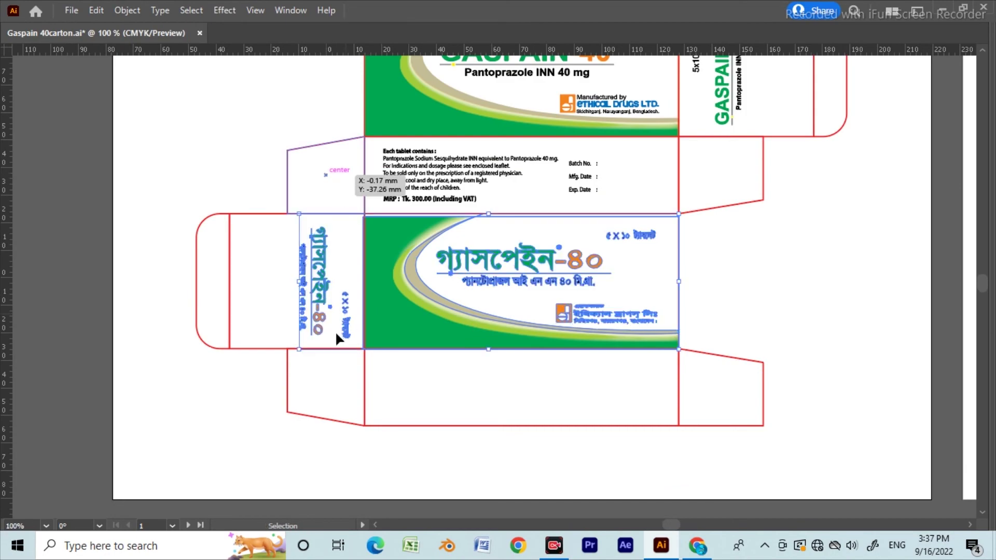
Examine the remaining text on the second artboard and how the Bengali artwork's upper edge meets the red fold line
{"action": "key", "text": "space"}
{"action": "left_click_drag", "start_coordinate": [692, 319], "coordinate": [517, 315]}
{"action": "left_click_drag", "start_coordinate": [694, 289], "coordinate": [406, 289]}
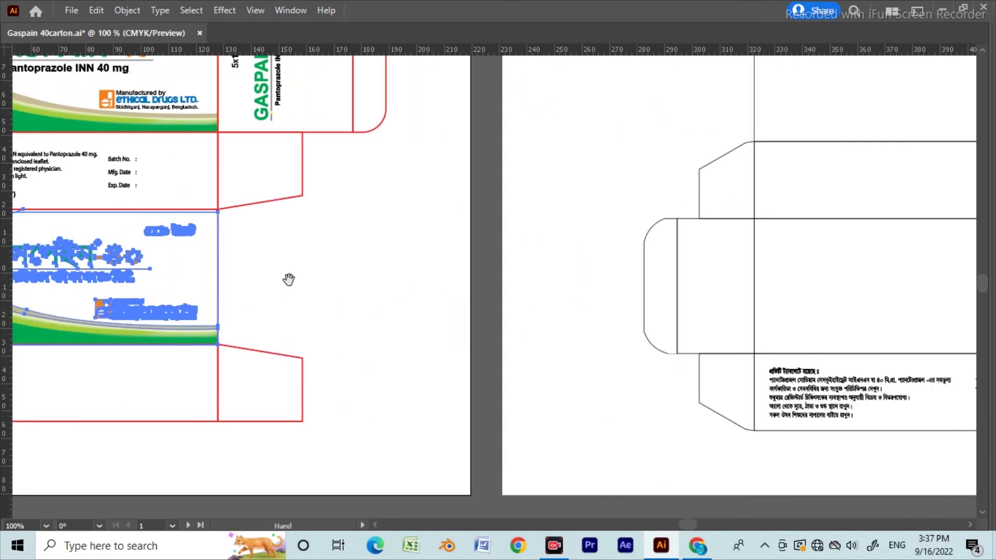
{"action": "left_click_drag", "start_coordinate": [165, 249], "coordinate": [509, 298]}
{"action": "key", "text": "ctrl+plus"}
{"action": "key", "text": "ctrl+plus"}
{"action": "key", "text": "space"}
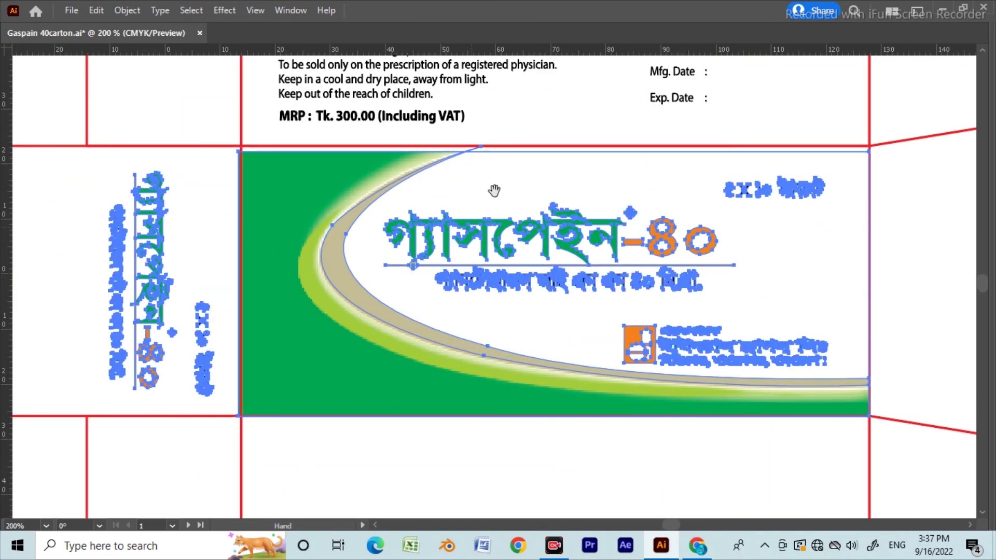
{"action": "left_click_drag", "start_coordinate": [494, 196], "coordinate": [469, 289]}
{"action": "key", "text": "ctrl+plus"}
{"action": "key", "text": "space"}
{"action": "left_click_drag", "start_coordinate": [523, 127], "coordinate": [475, 288]}
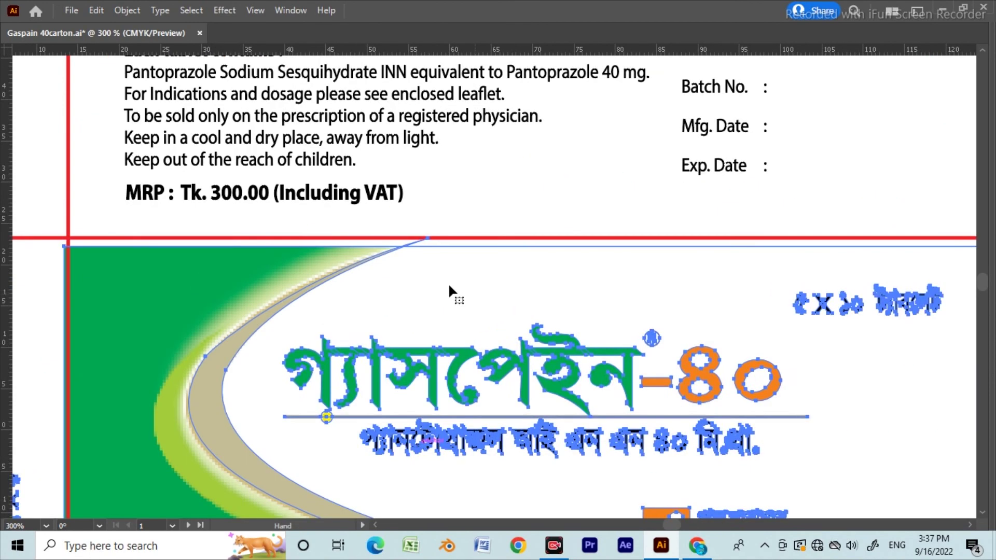